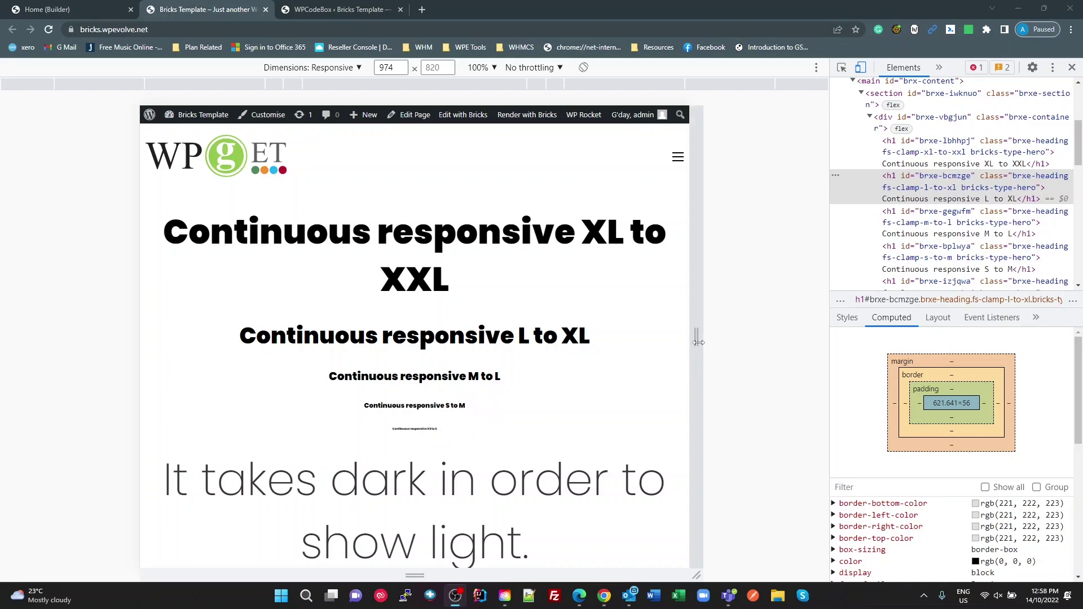
- Inspect the "Continuous responsive L to XL" heading's computed font size at preview widths of 1174, 960 and 1060 pixels
left_click_drag(698, 343, 754, 342)
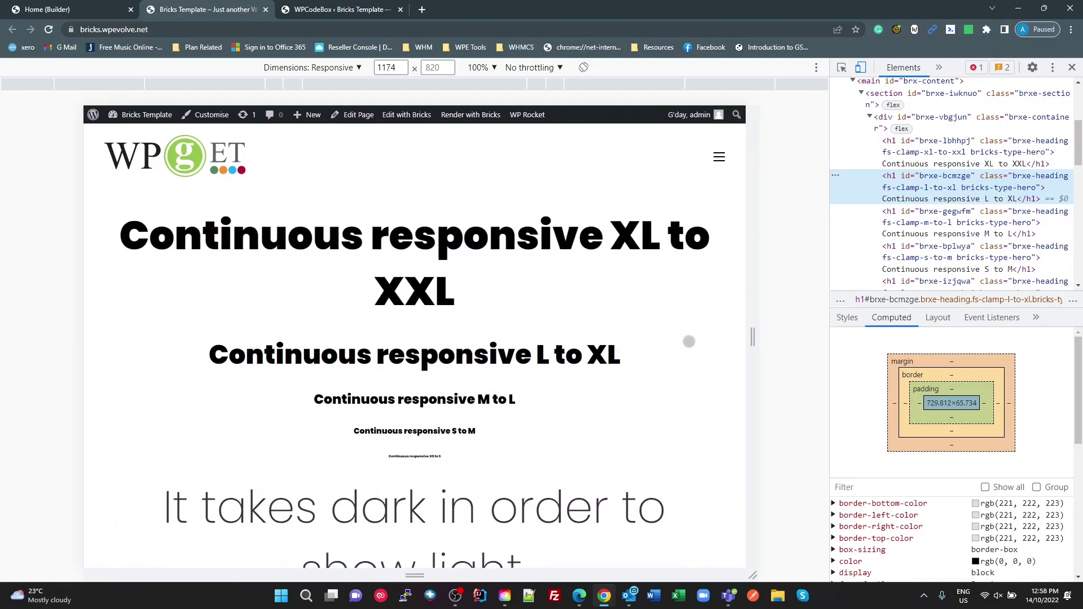
left_click(841, 67)
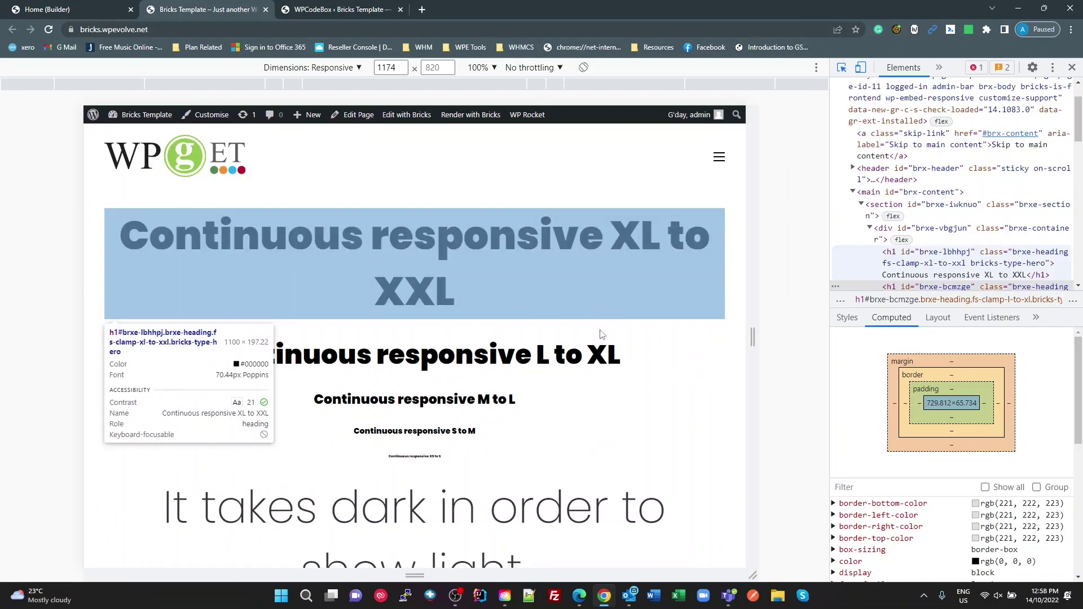
left_click(587, 351)
scroll(896, 525, "down", 1)
scroll(896, 525, "down", 3)
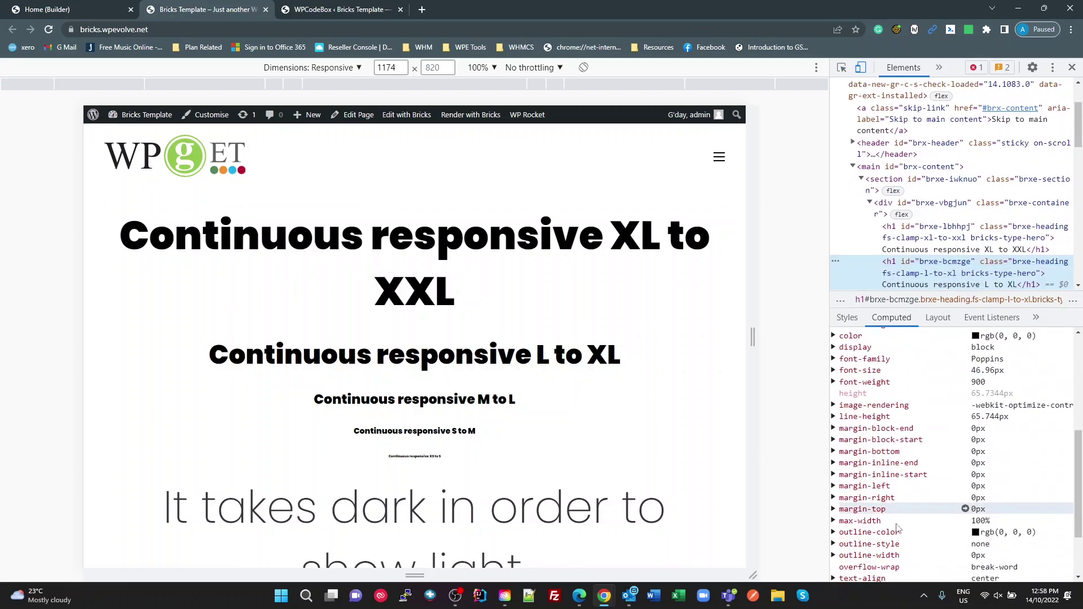
left_click(863, 372)
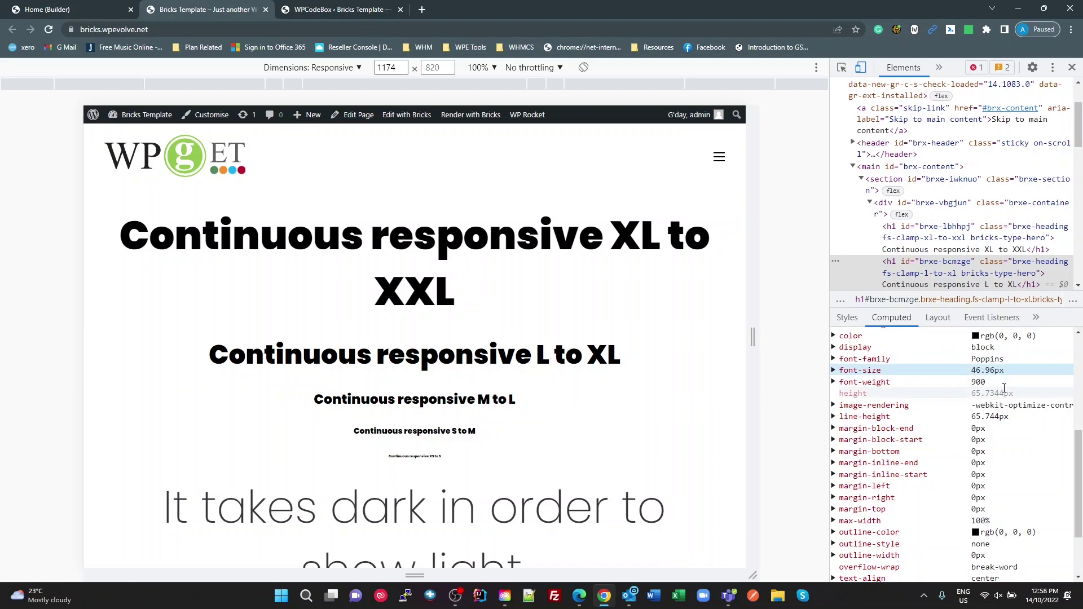
left_click_drag(752, 339, 692, 339)
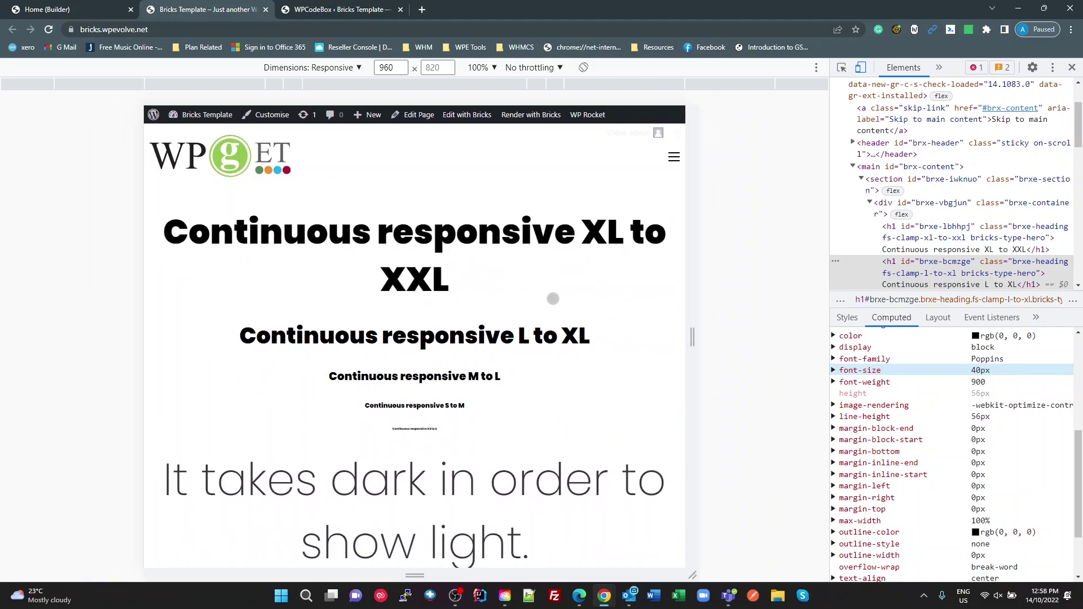
mouse_move(692, 338)
left_mouse_down()
mouse_move(671, 337)
mouse_move(706, 343)
mouse_move(689, 349)
mouse_move(698, 352)
mouse_move(684, 349)
mouse_move(713, 343)
left_mouse_up()
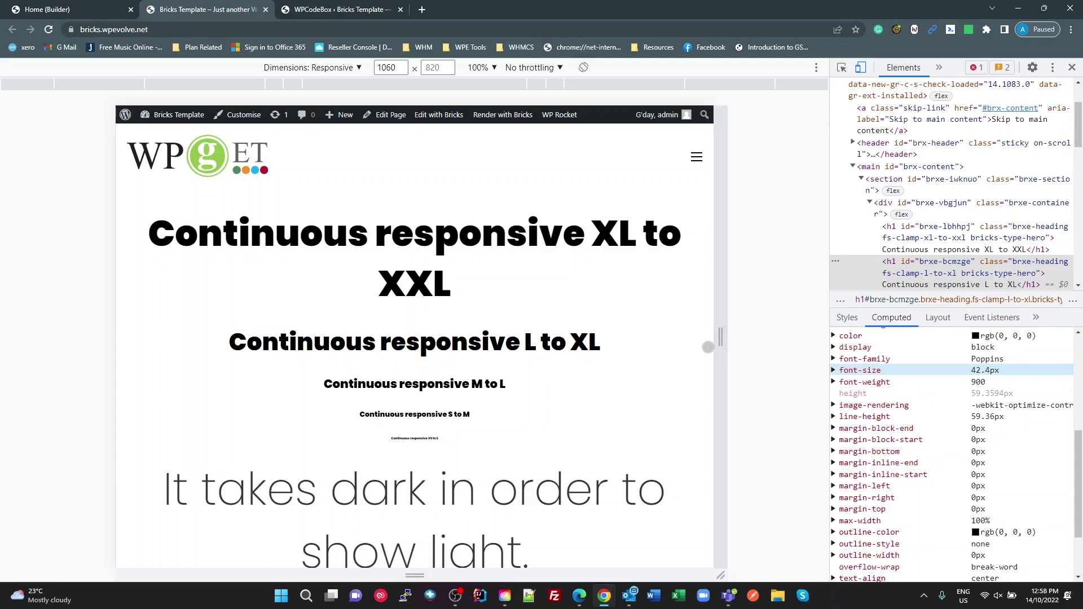
- Inspect the dark hero section's computed padding at preview widths of 1242, 962, 442 and 948 pixels
scroll(675, 367, "down", 6)
scroll(675, 353, "down", 3)
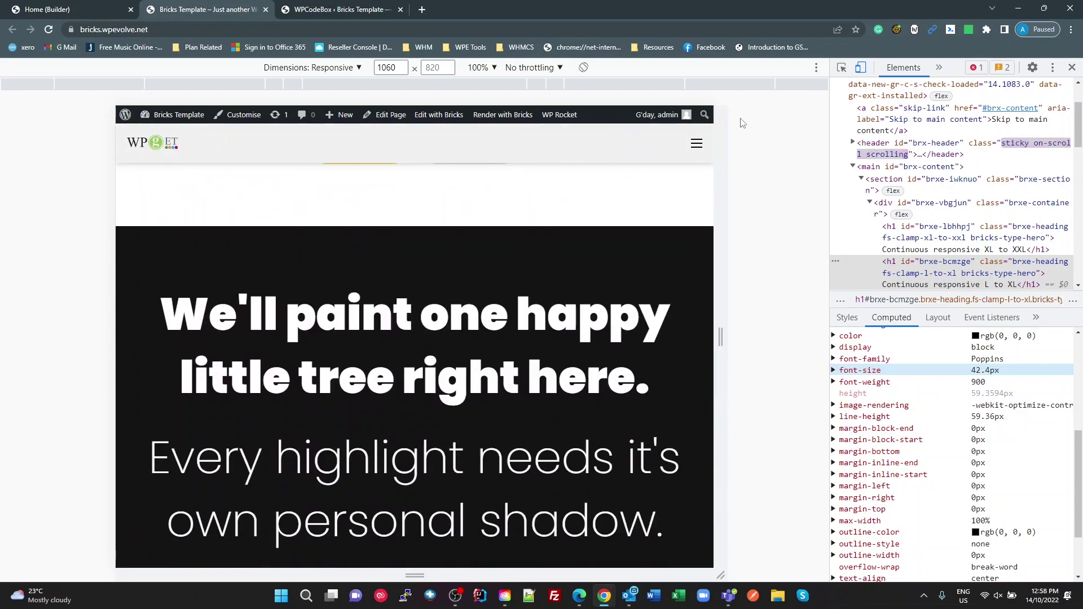
left_click(845, 69)
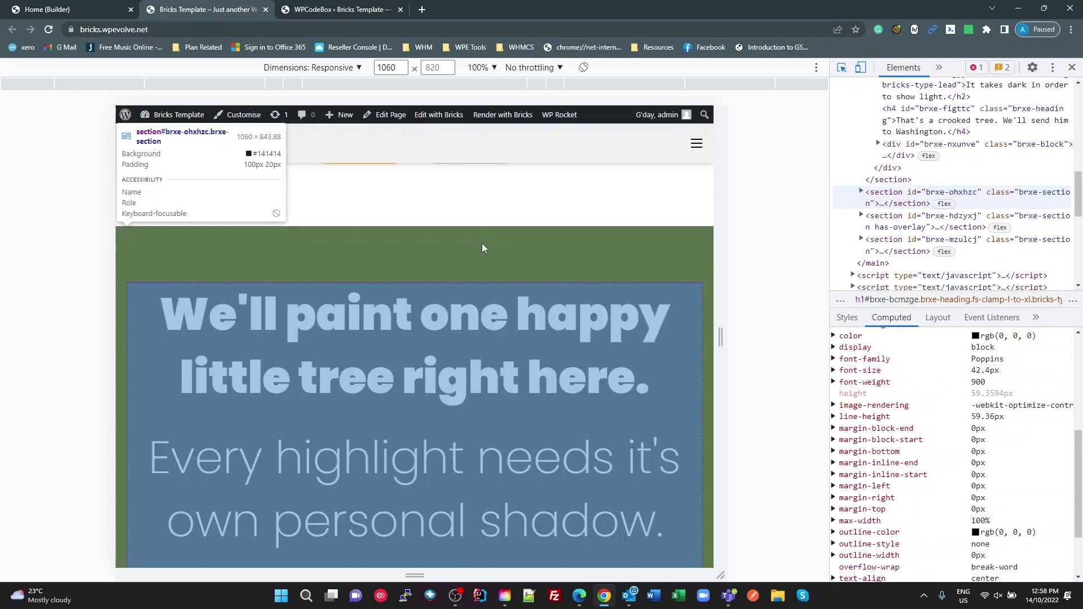
left_click(482, 243)
left_click_drag(721, 338, 772, 338)
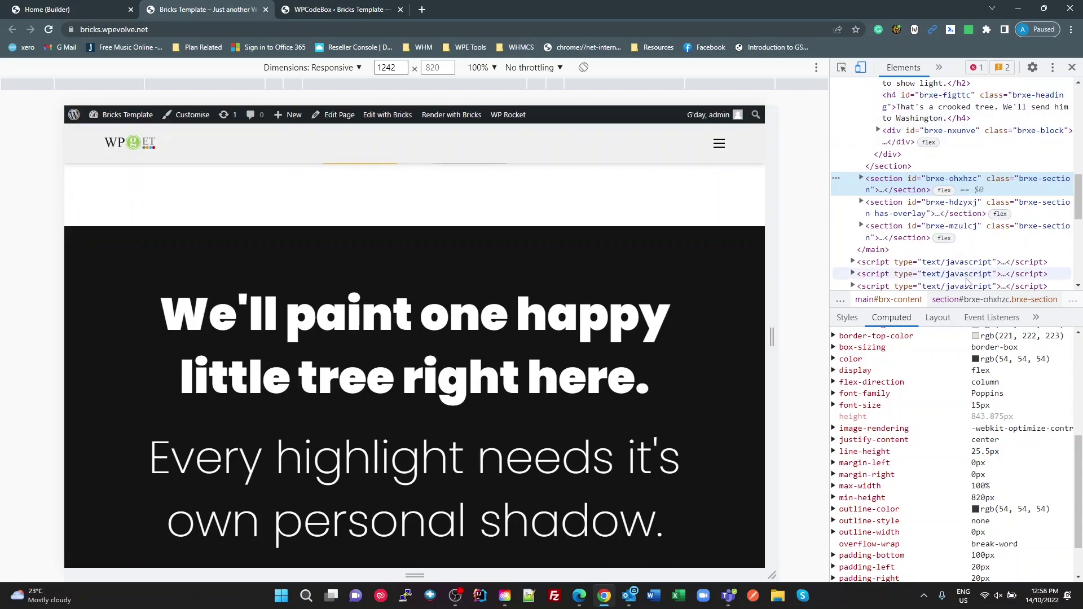
scroll(903, 362, "up", 5)
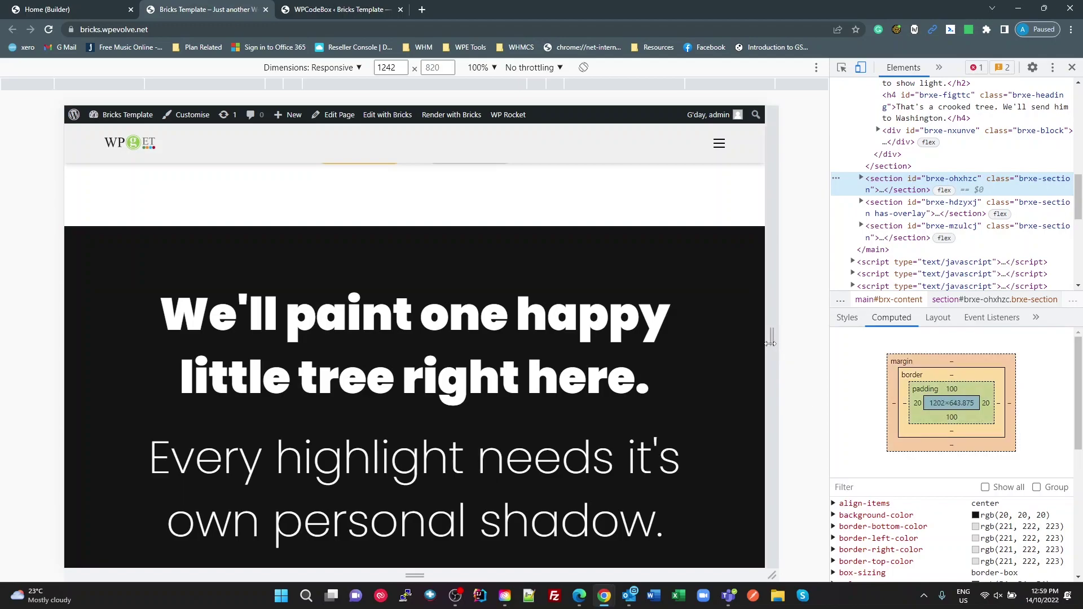
left_click_drag(771, 343, 692, 352)
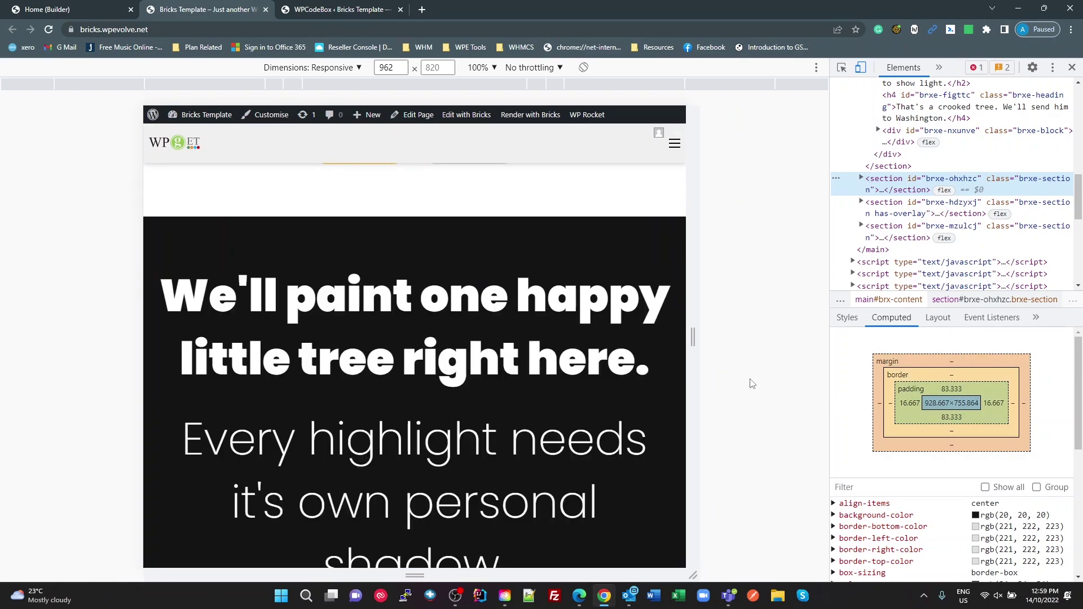
left_click_drag(693, 344, 547, 349)
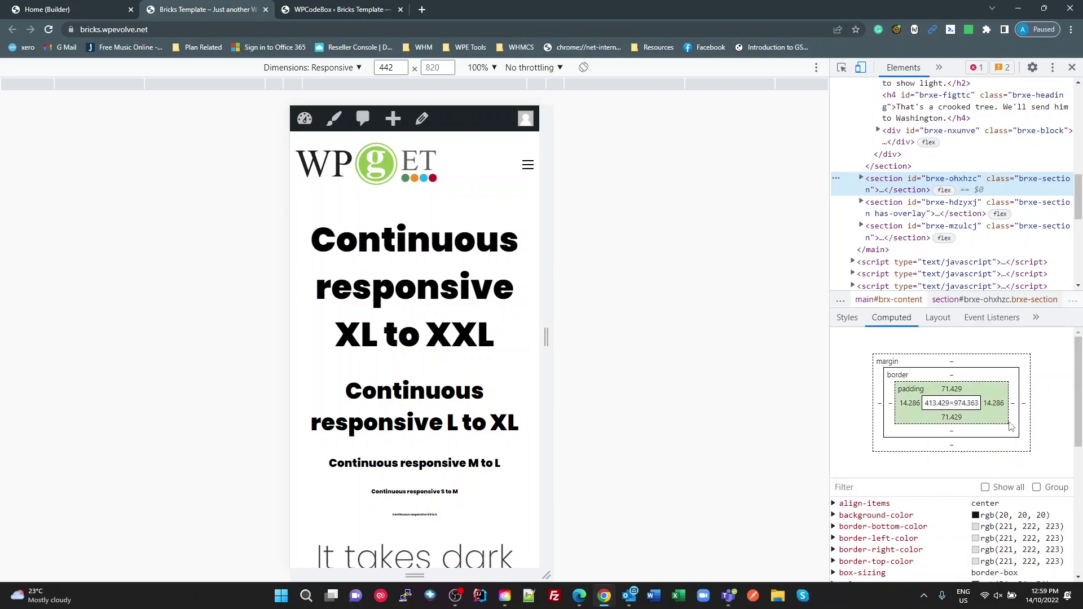
left_click_drag(546, 337, 695, 338)
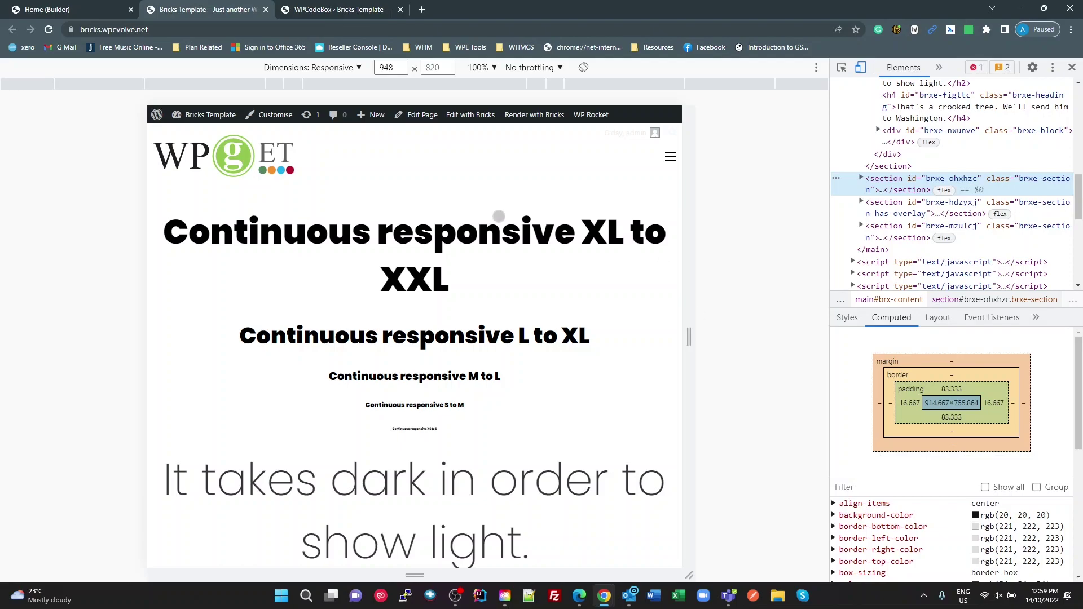
- Compare the "Continuous responsive" headings in the Bricks builder canvas with those on the live page
left_click(85, 10)
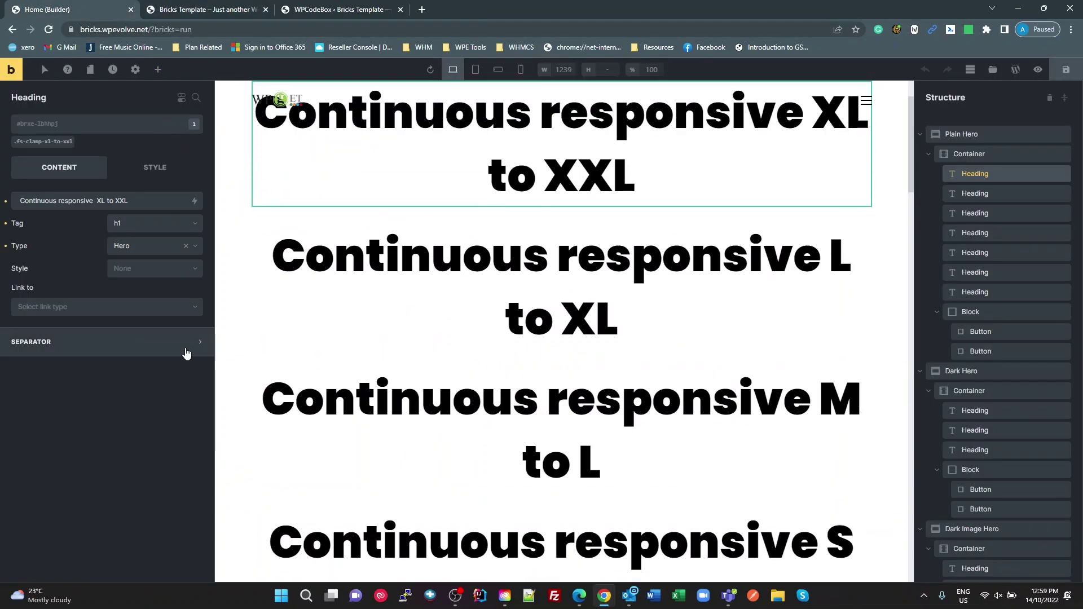
scroll(401, 244, "up", 2)
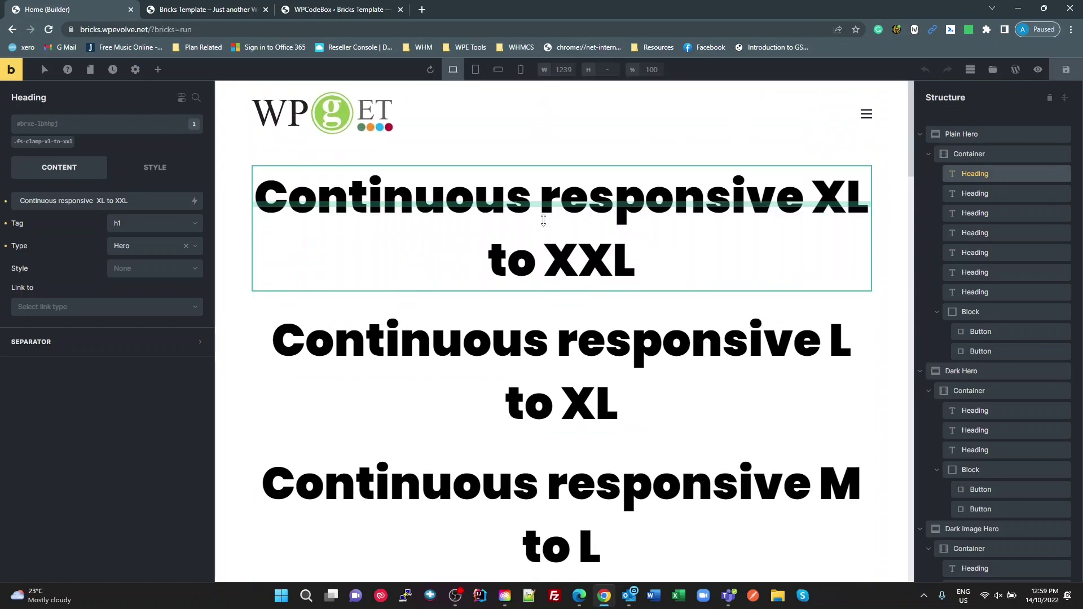
scroll(543, 221, "down", 7)
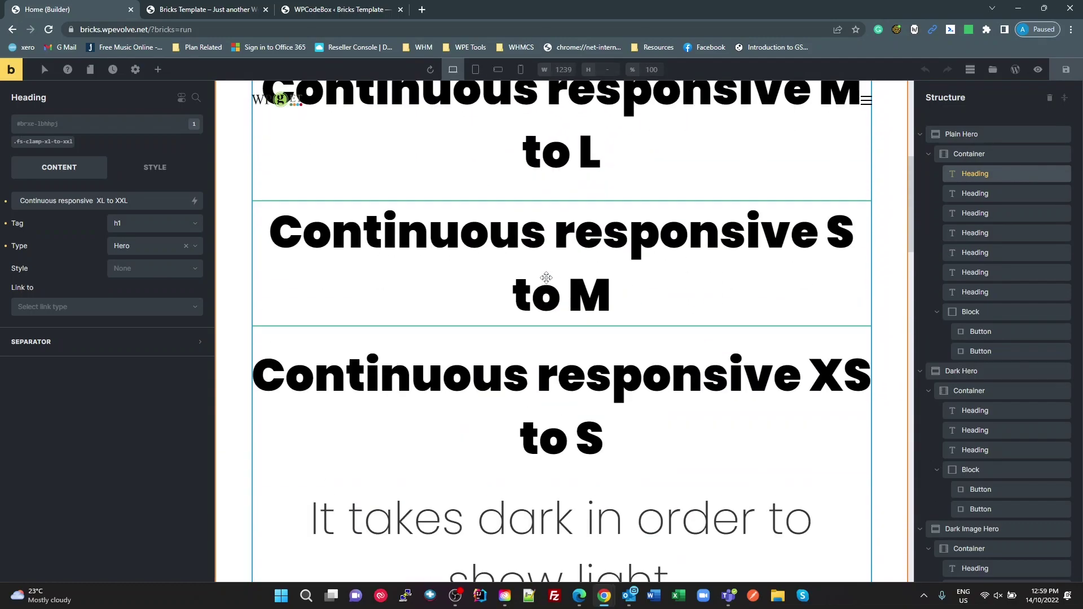
scroll(546, 278, "up", 6)
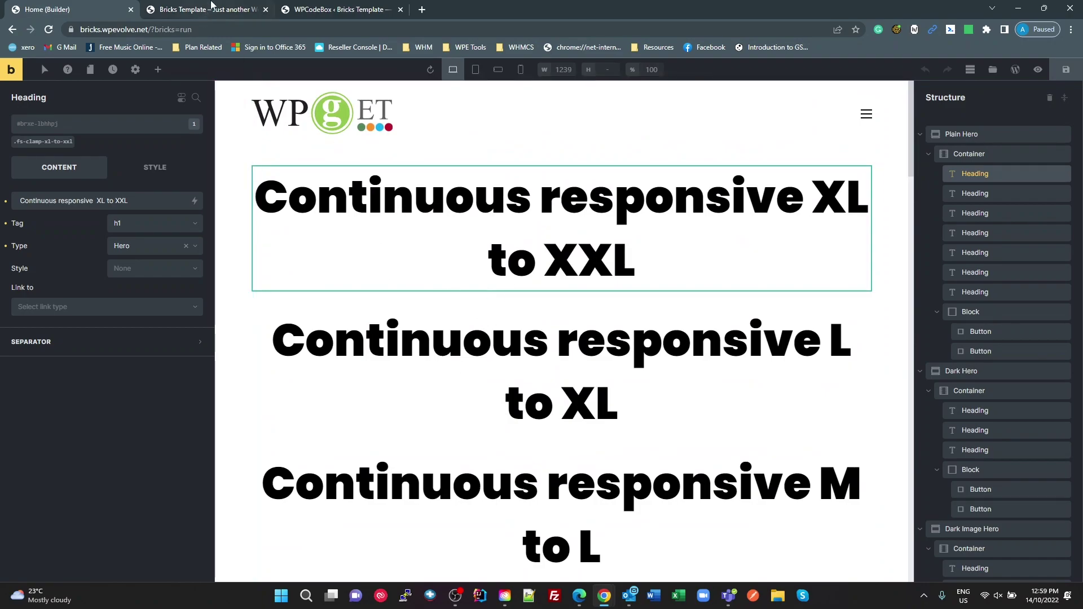
left_click(198, 9)
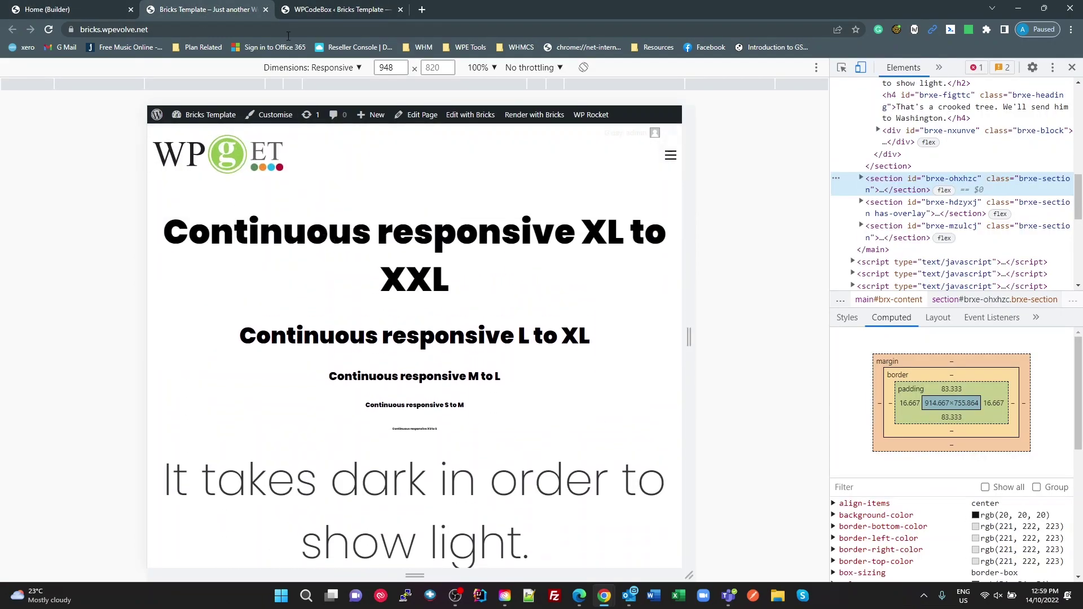
- Inspect the "XL to XXL" heading's h1 in the builder and compare its .bricks-type-hero and .fs-clamp-xl-to-xxl font-size rules
left_click(54, 10)
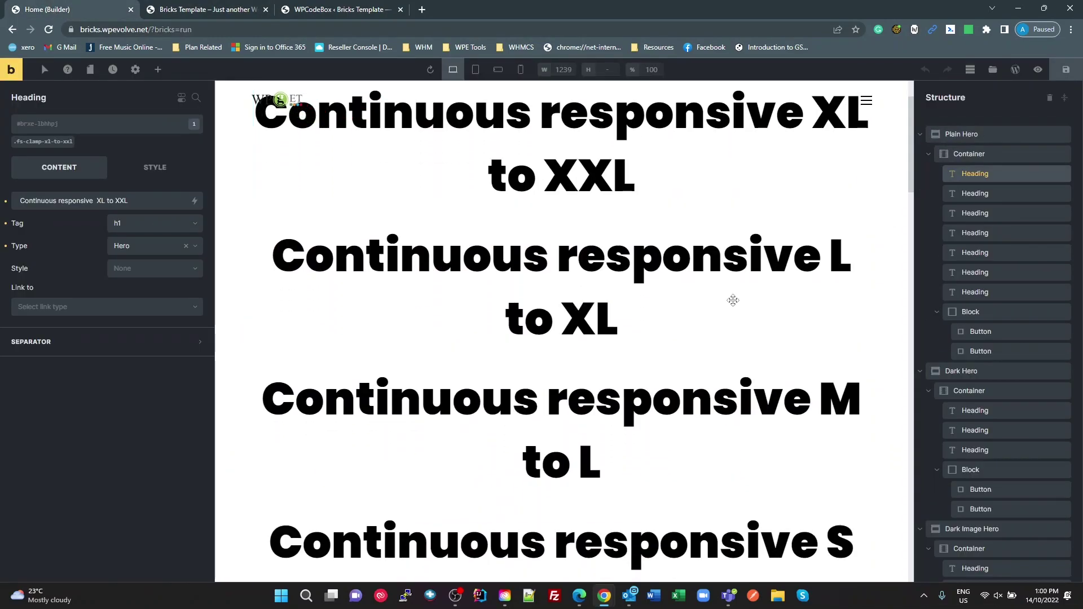
left_click(733, 301)
key("ctrl+shift+i")
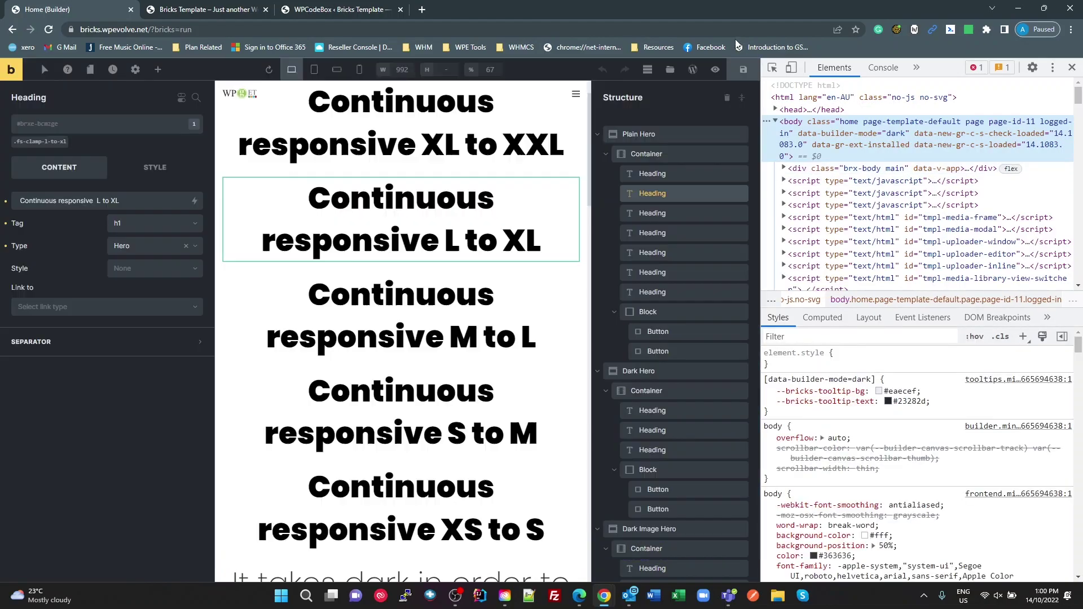
left_click(773, 68)
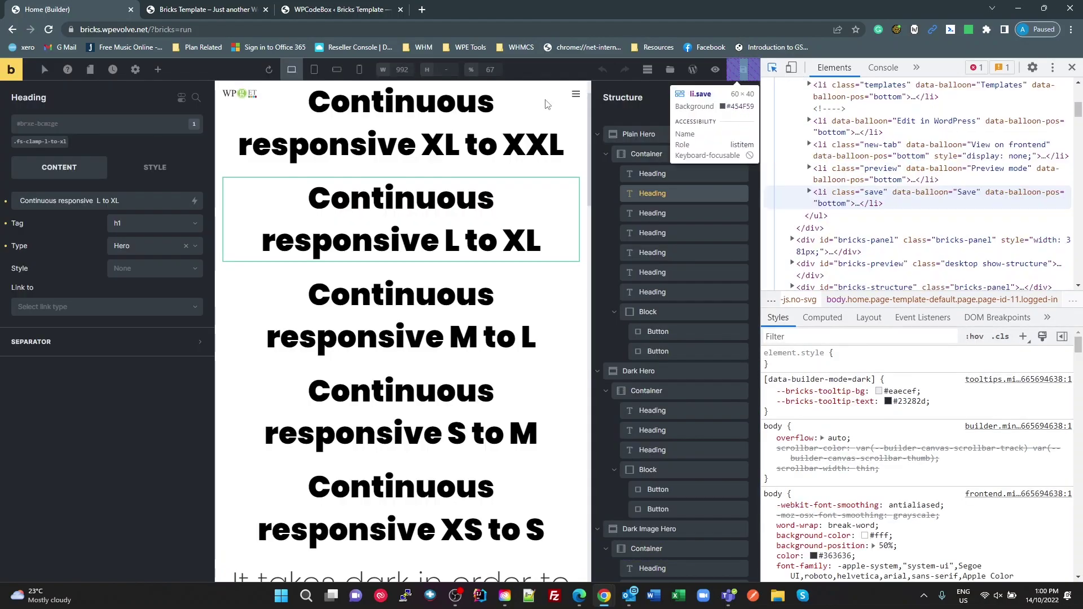
left_click(389, 131)
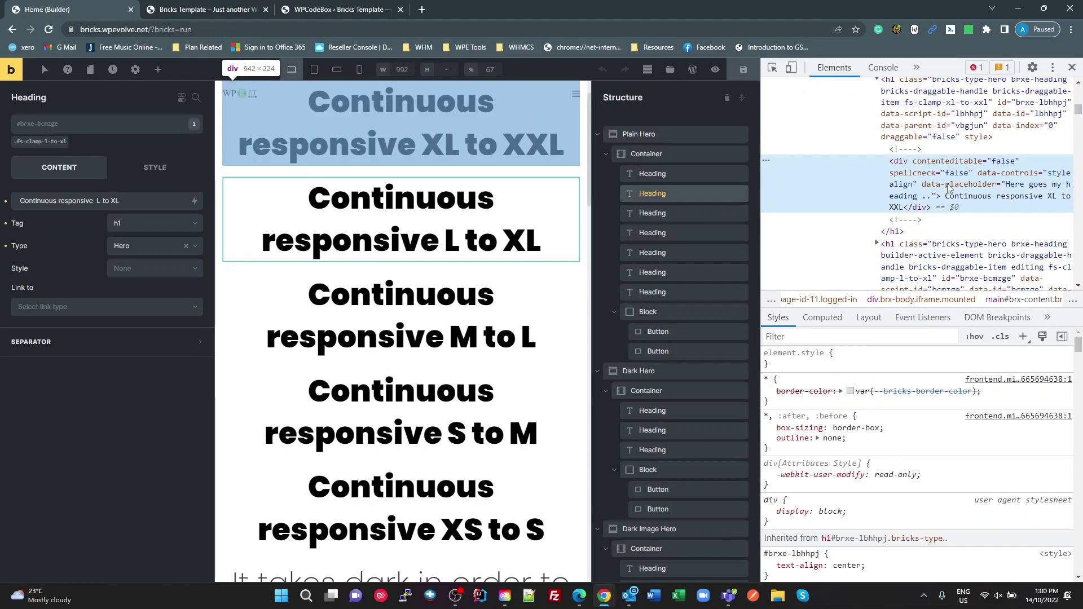
scroll(949, 188, "up", 1)
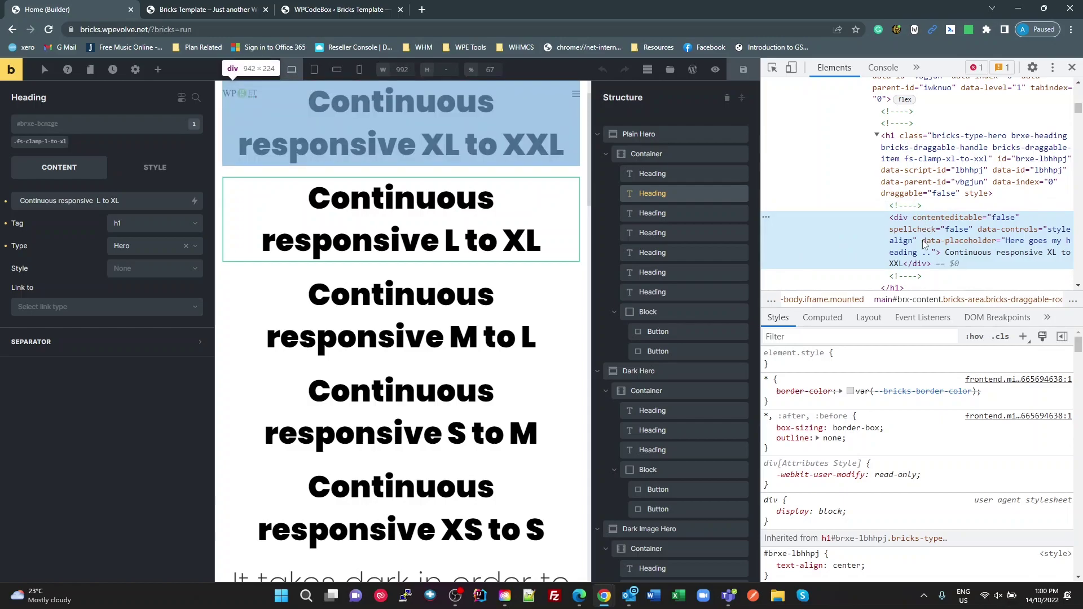
left_click(910, 184)
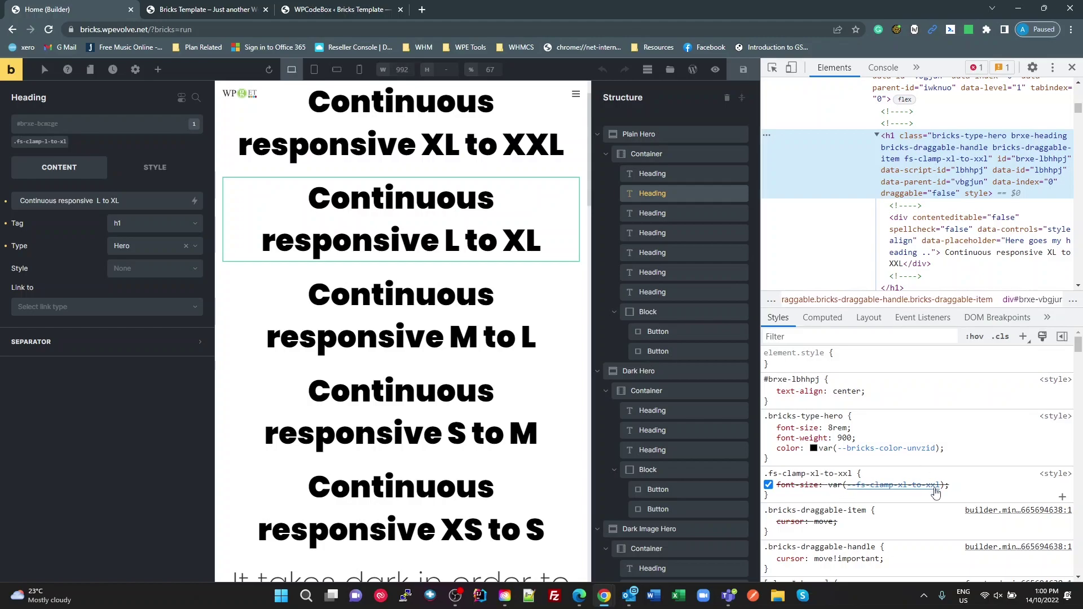
mouse_move(936, 492)
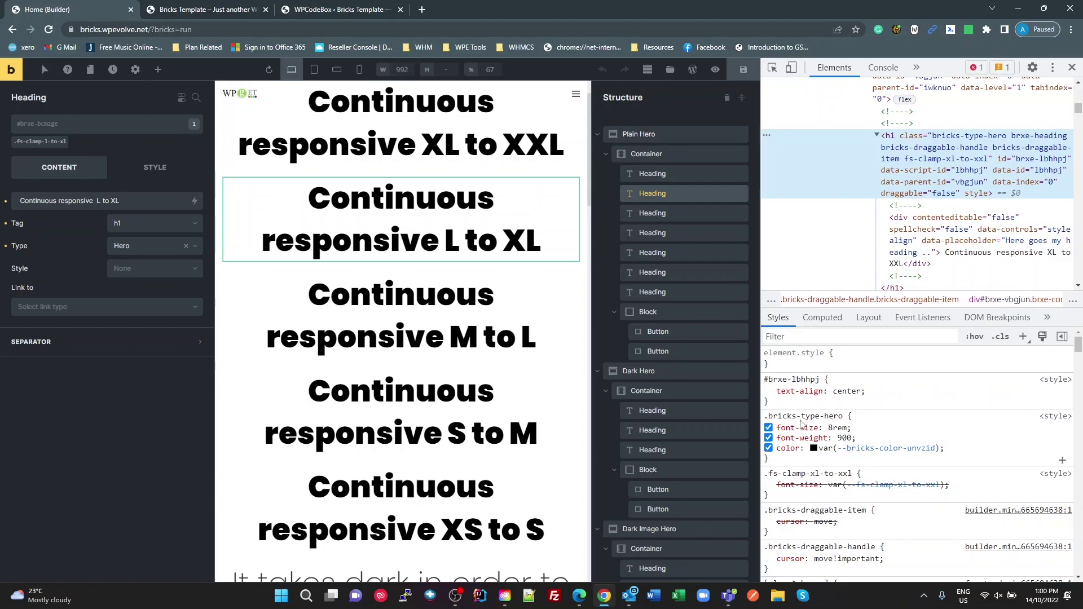
left_click_drag(844, 416, 783, 418)
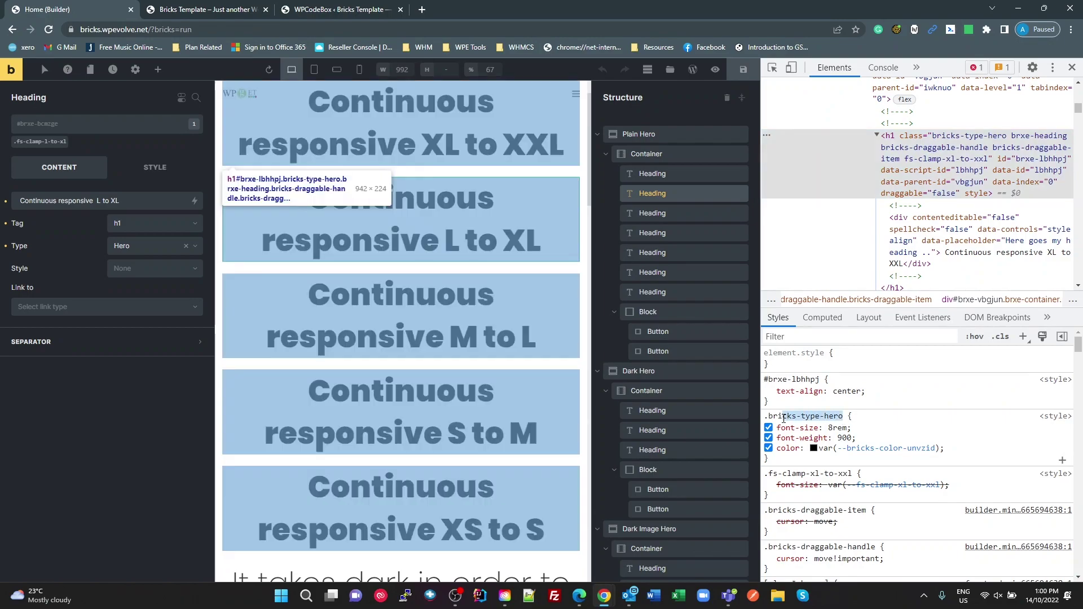
left_click(903, 458)
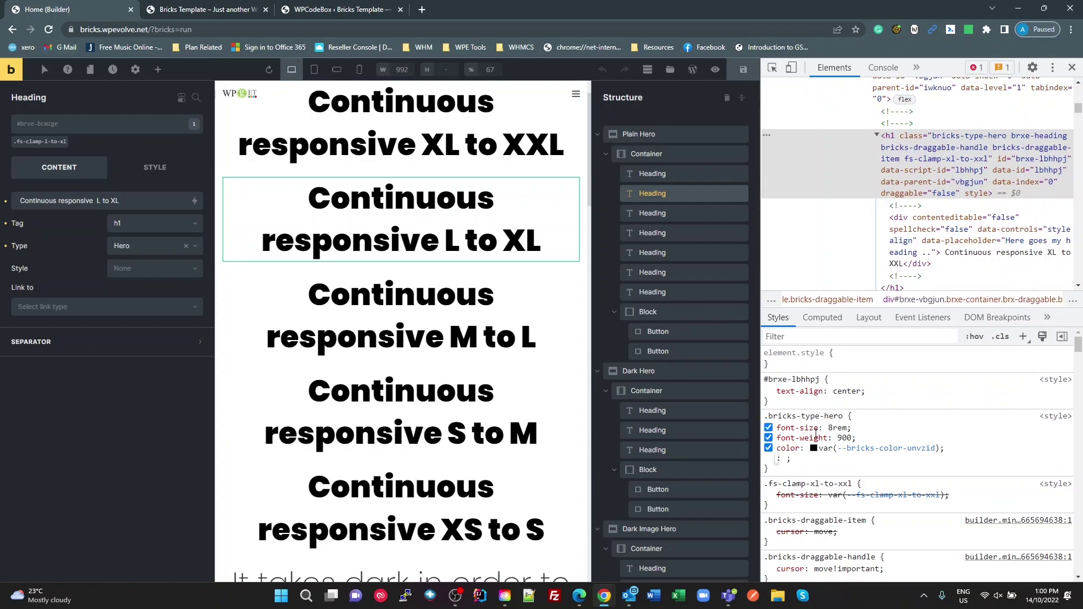
- Add !important to the font-size of .fs-clamp-xl-to-xxl in the WPCodeBox Utilities snippet and save it
left_click(203, 9)
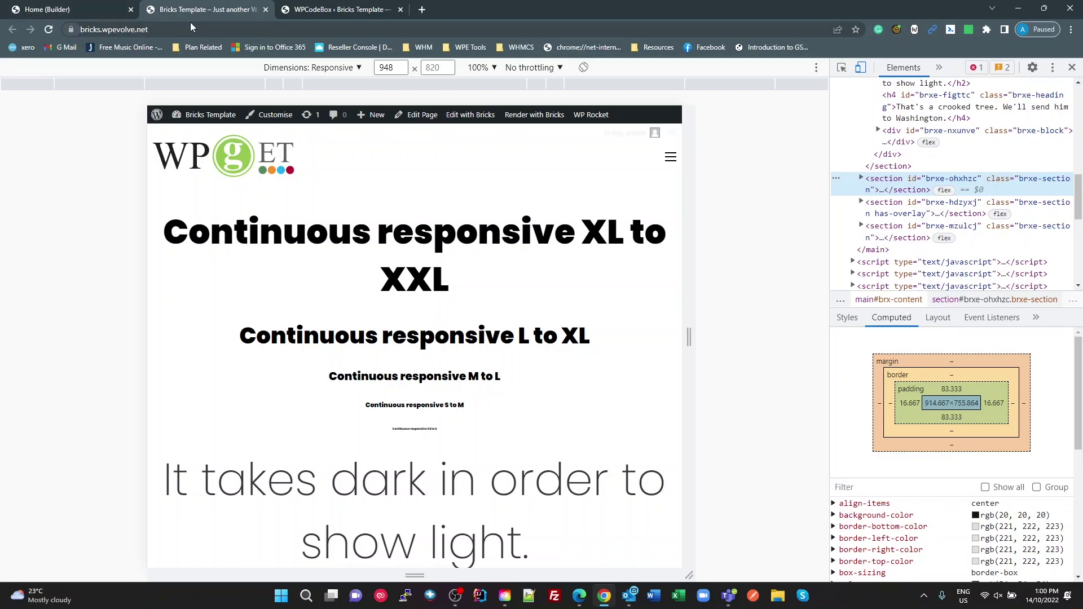
left_click(333, 9)
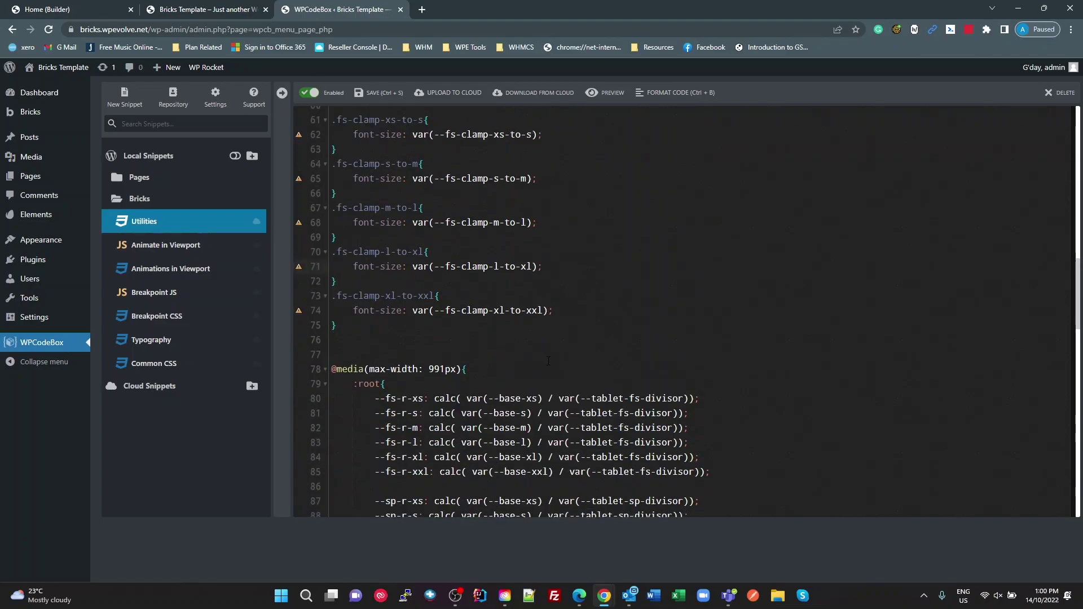
left_click(547, 311)
type("!importanti")
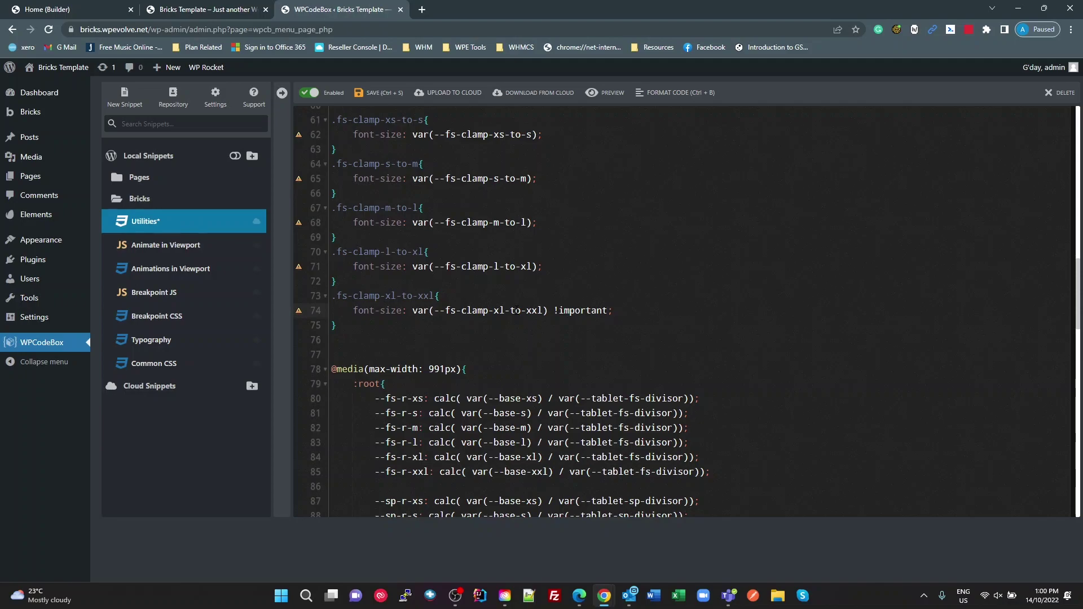
key("ctrl+s")
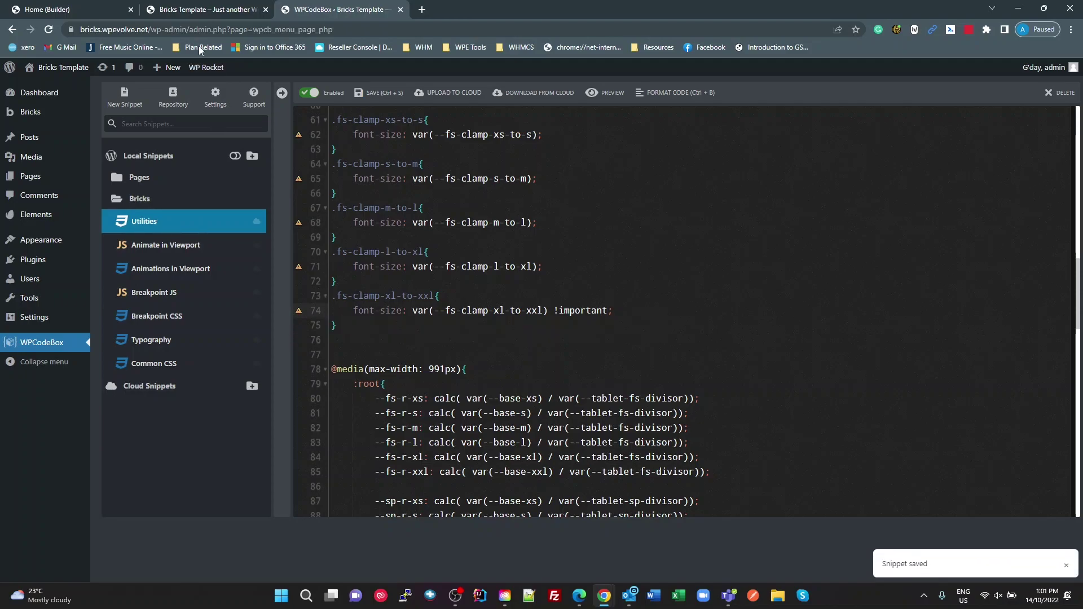
- Select the "XL to XXL" heading in the builder and examine its h1's font-size rules in the developer tools
left_click(79, 10)
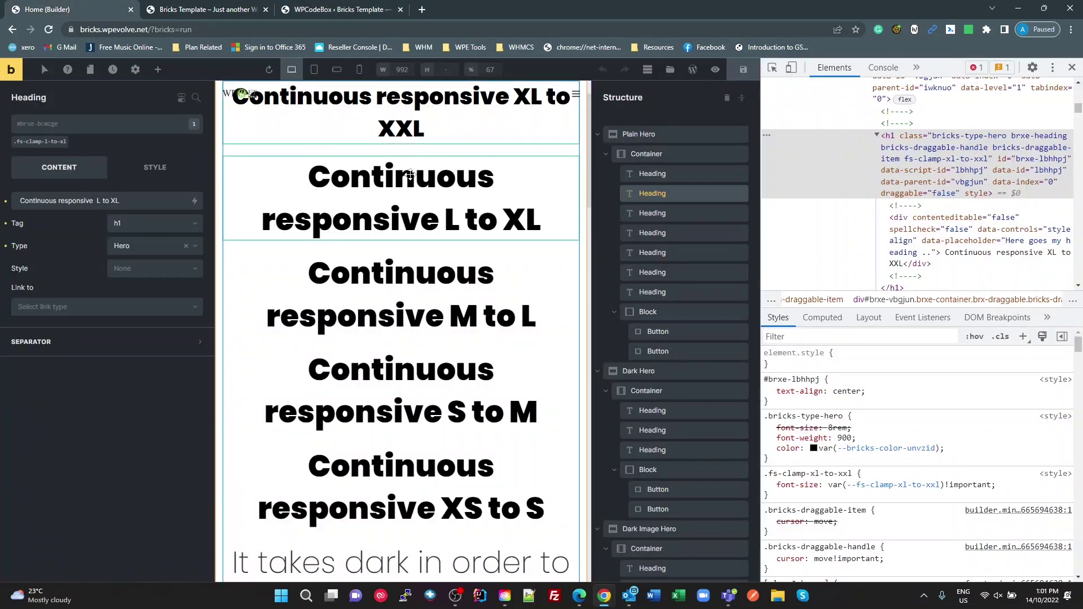
left_click(455, 110)
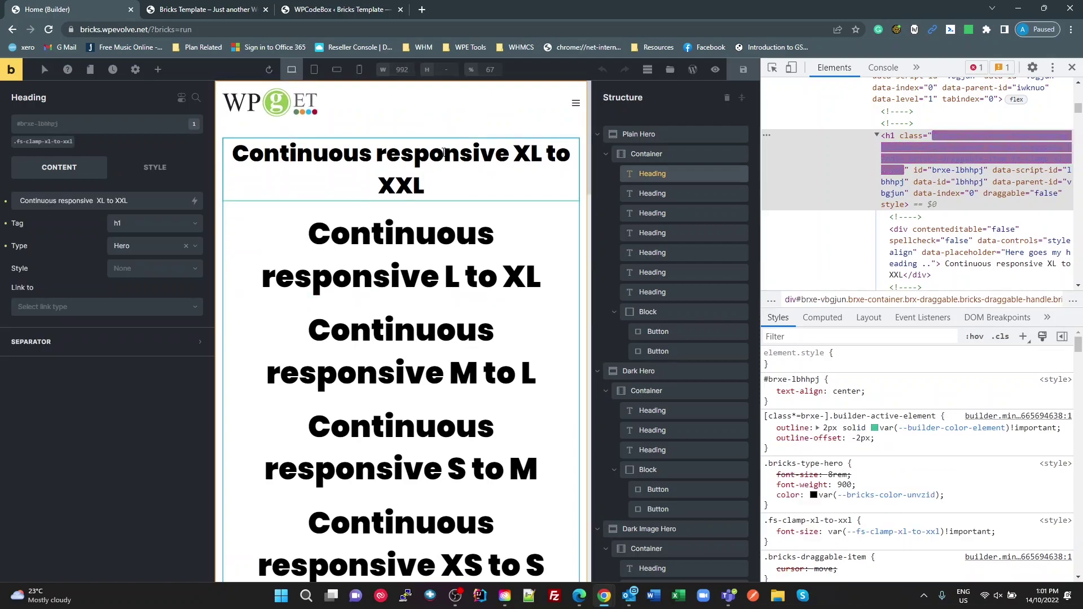
left_click(444, 152)
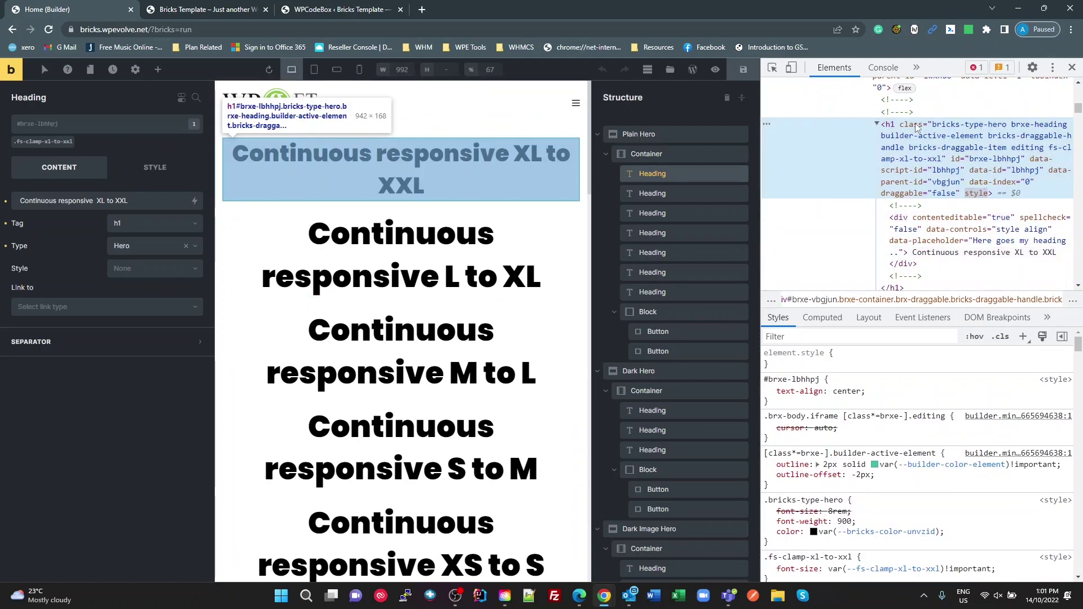
scroll(869, 485, "down", 2)
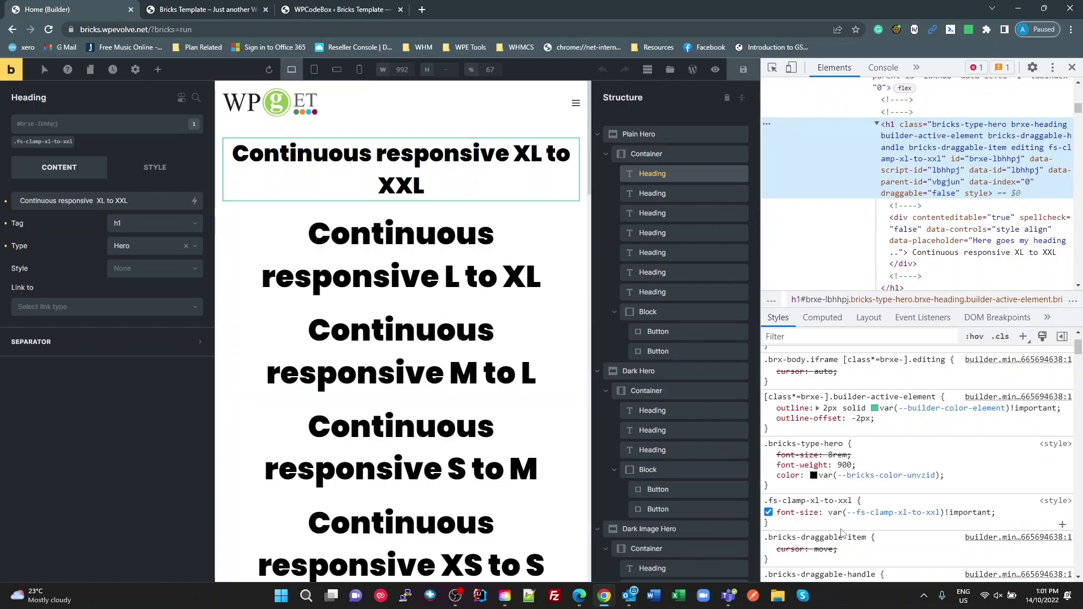
- Examine the !important font-size value of the .fs-clamp-xl-to-xxl rule in the developer tools
left_click(965, 512)
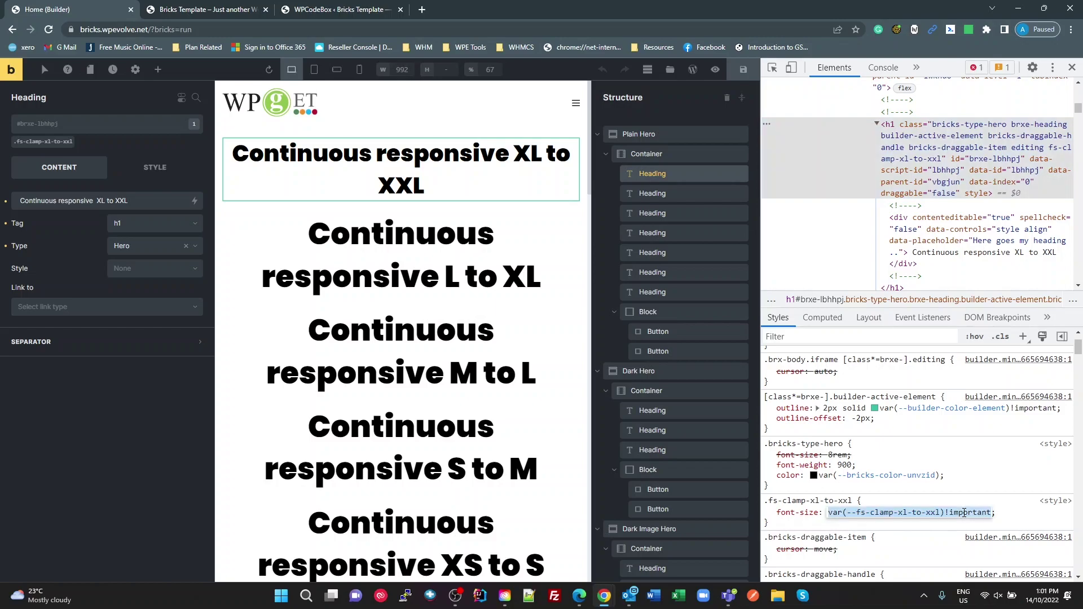
left_click(965, 513)
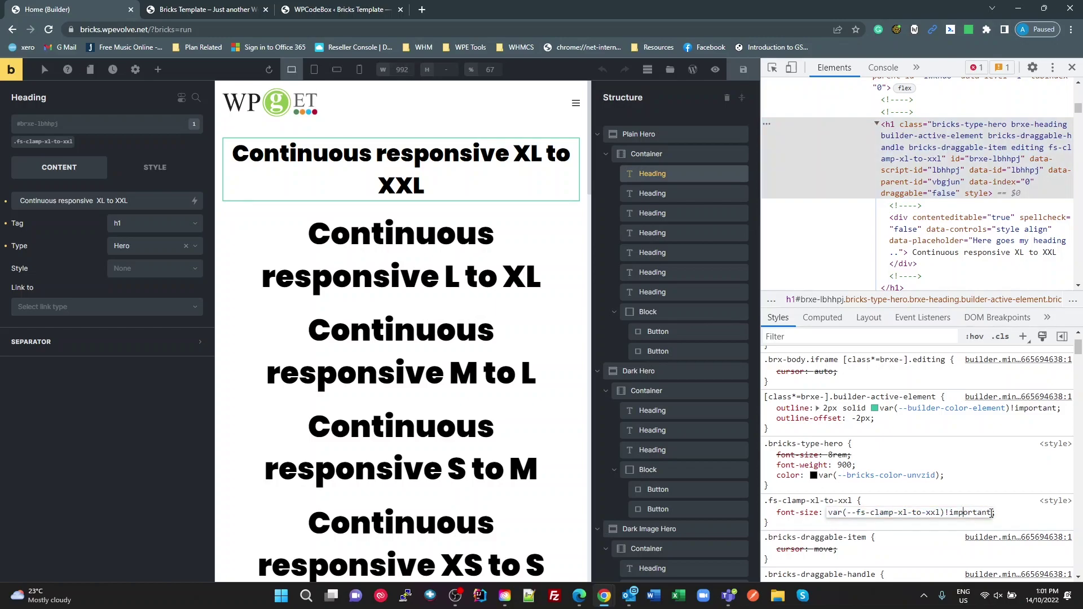
key("Return")
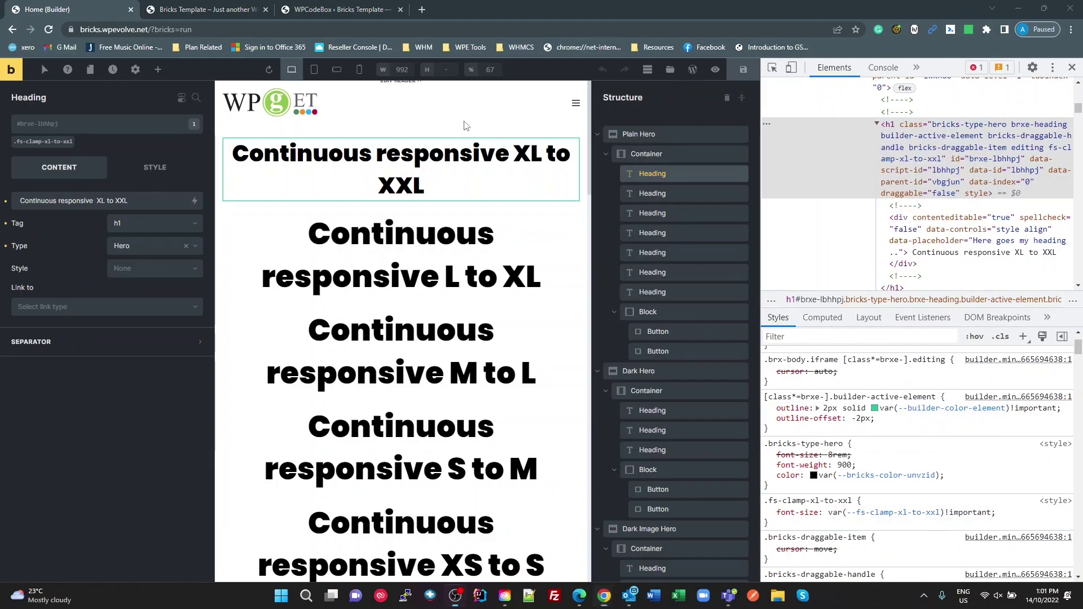
- In the WPCodeBox Utilities snippet, add !important to the font-size of .fs-clamp-l-to-xl and .fs-clamp-m-to-l
left_click(326, 12)
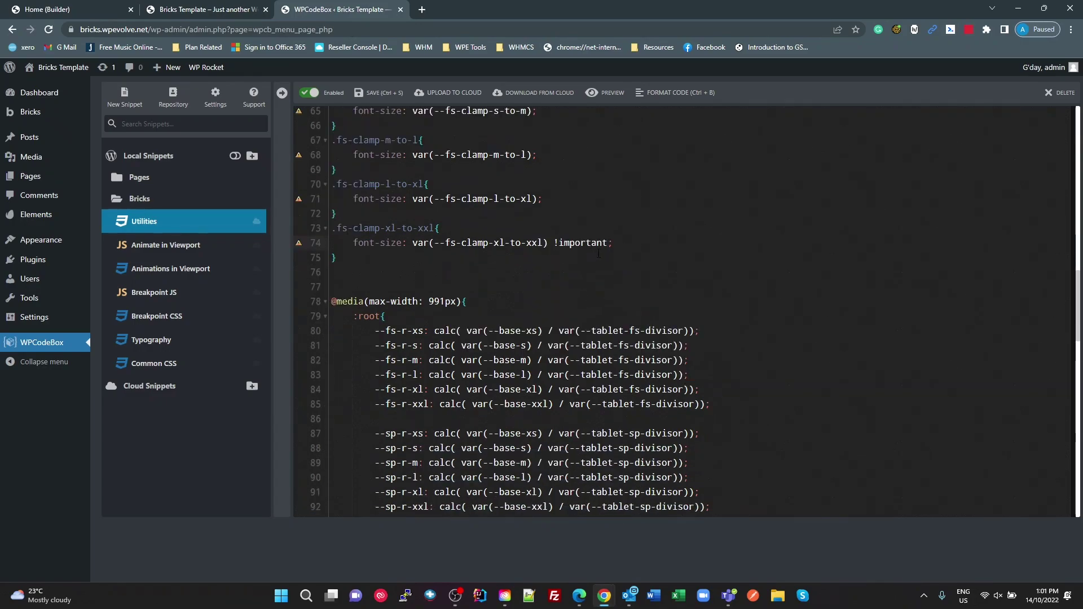
left_click_drag(608, 242, 555, 244)
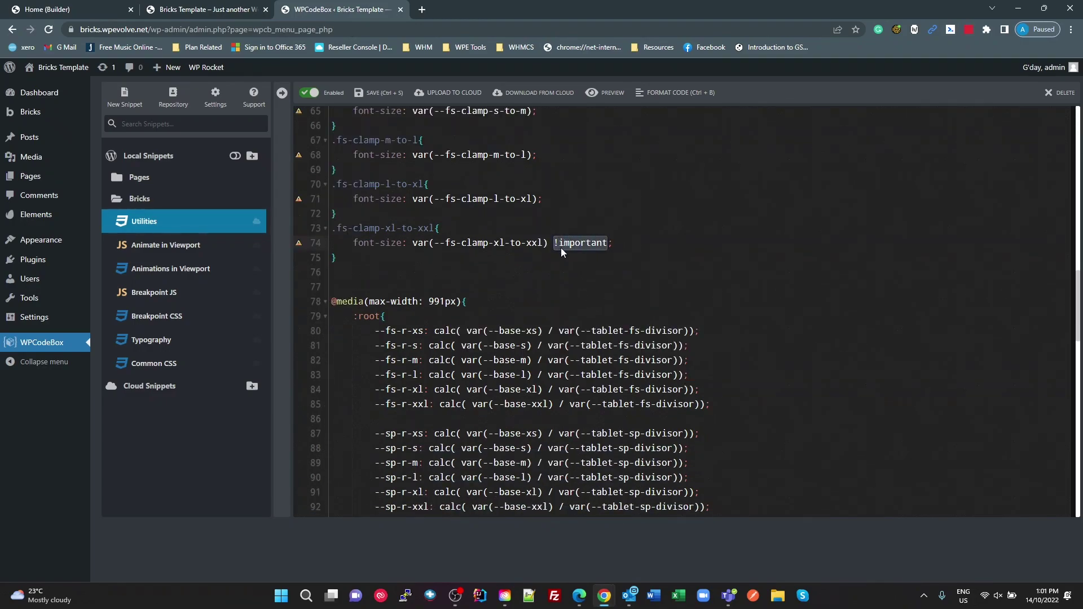
key("ctrl+c")
left_click(537, 198)
key("ctrl+v")
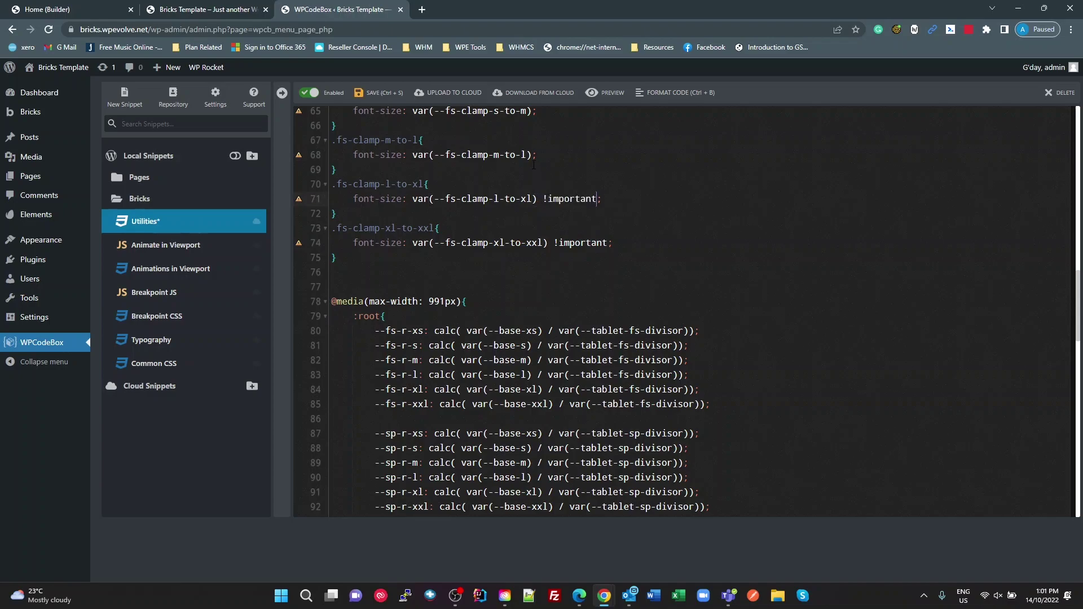
left_click(533, 155)
key("ctrl+v")
- Add !important to the font-size of .fs-clamp-s-to-m and .fs-clamp-xs-to-s, and save the Utilities snippet
scroll(533, 152, "up", 2)
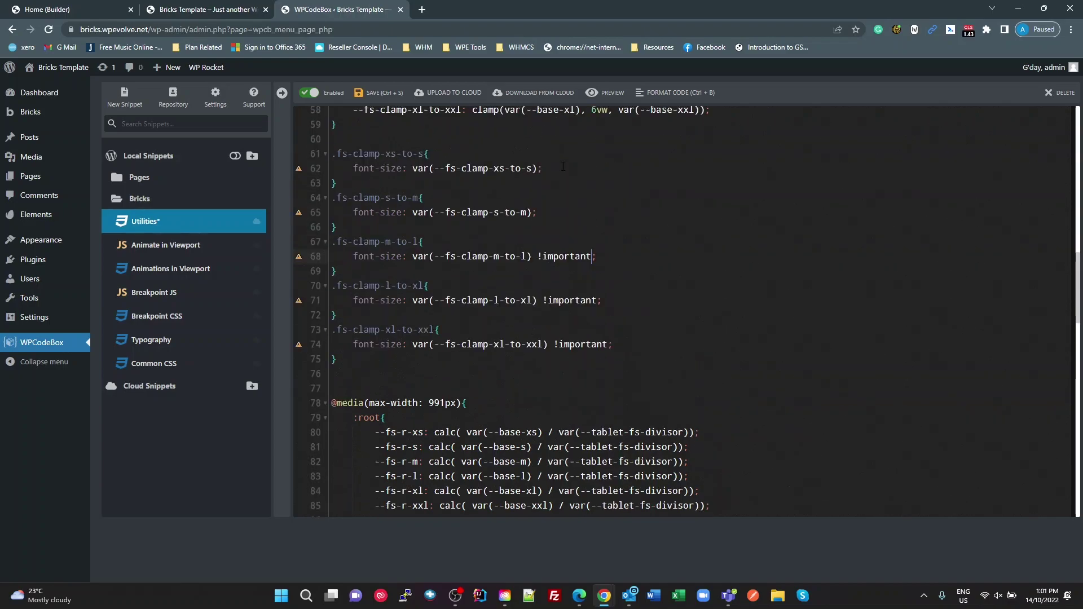
left_click(534, 212)
key("ctrl+v")
left_click(539, 168)
key("ctrl+v")
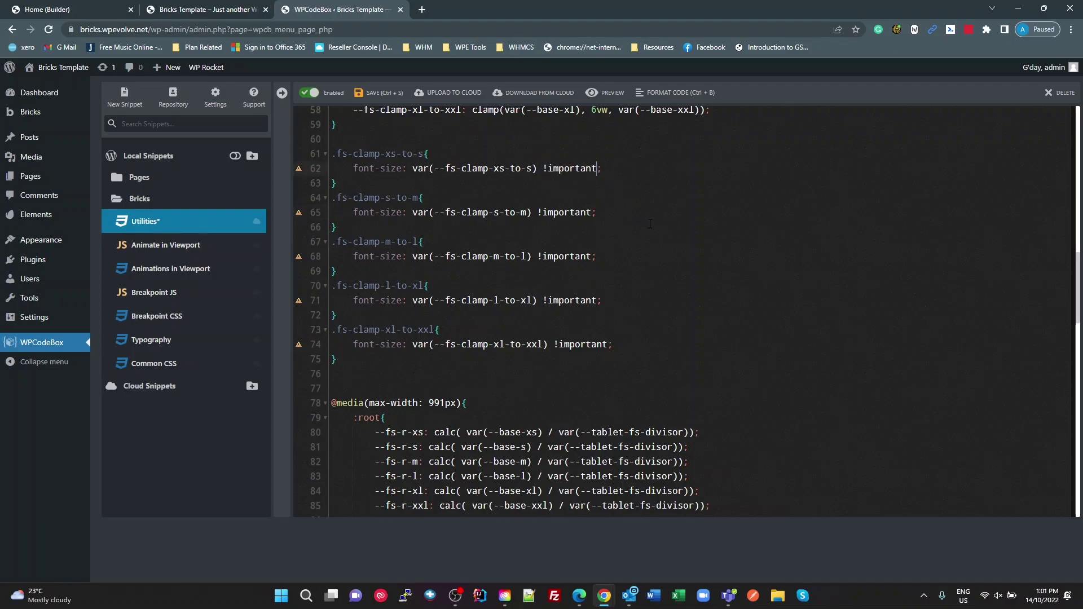
key("ctrl+s")
- Close the developer tools in the Bricks builder and compare the headings at tablet portrait, both mobile and desktop breakpoints
left_click(73, 9)
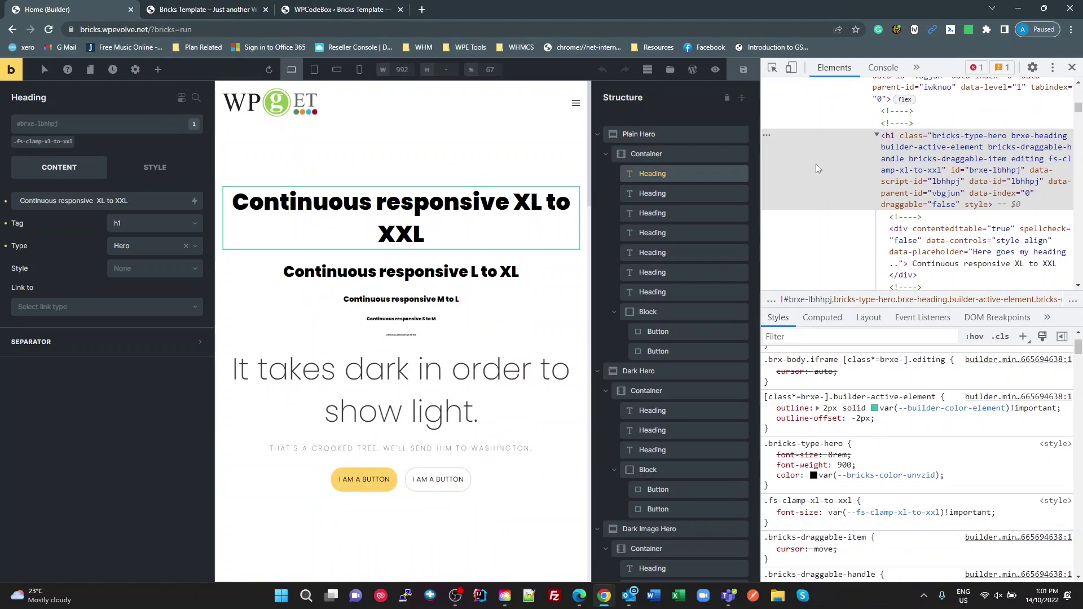
left_click(1071, 69)
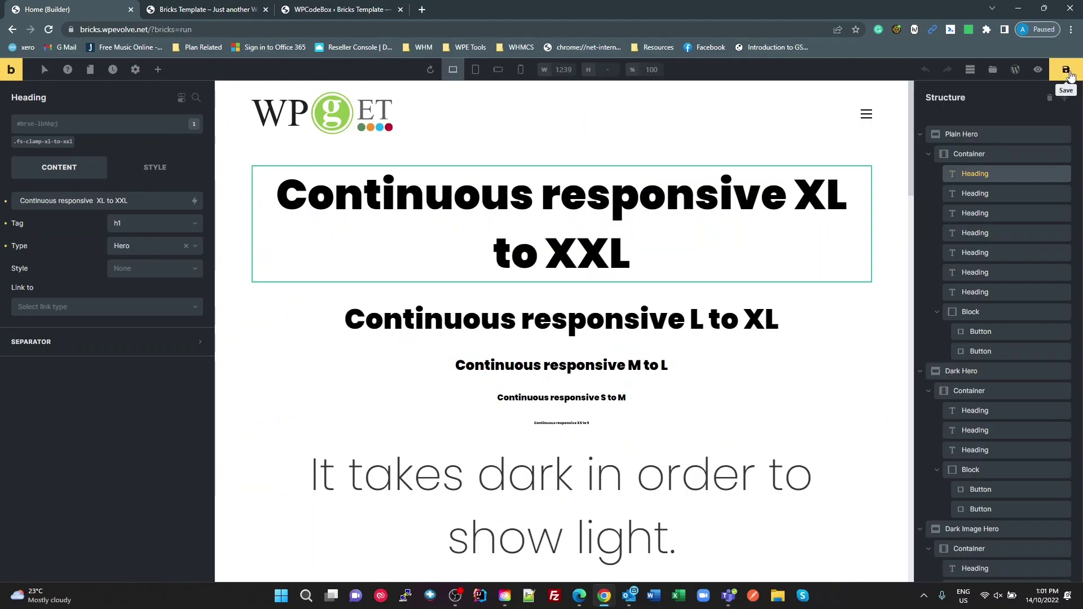
left_click(476, 70)
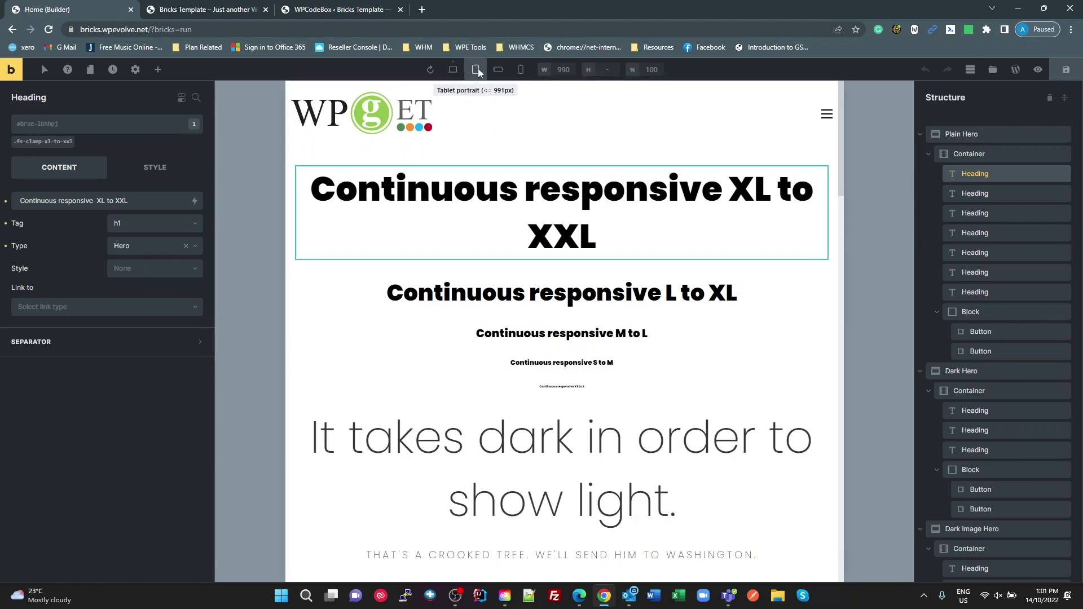
left_click(497, 69)
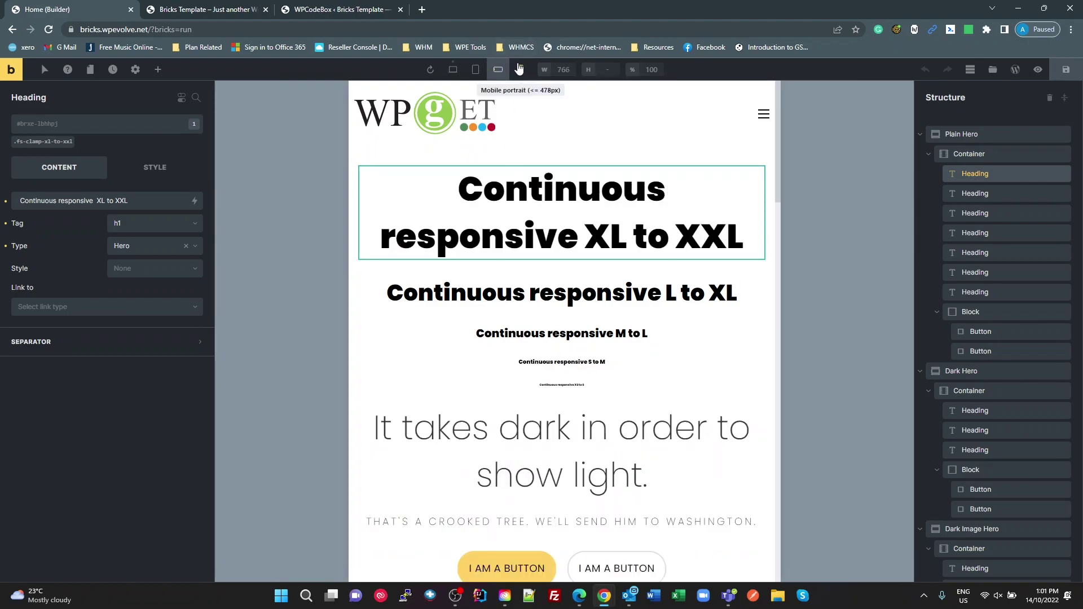
left_click(520, 69)
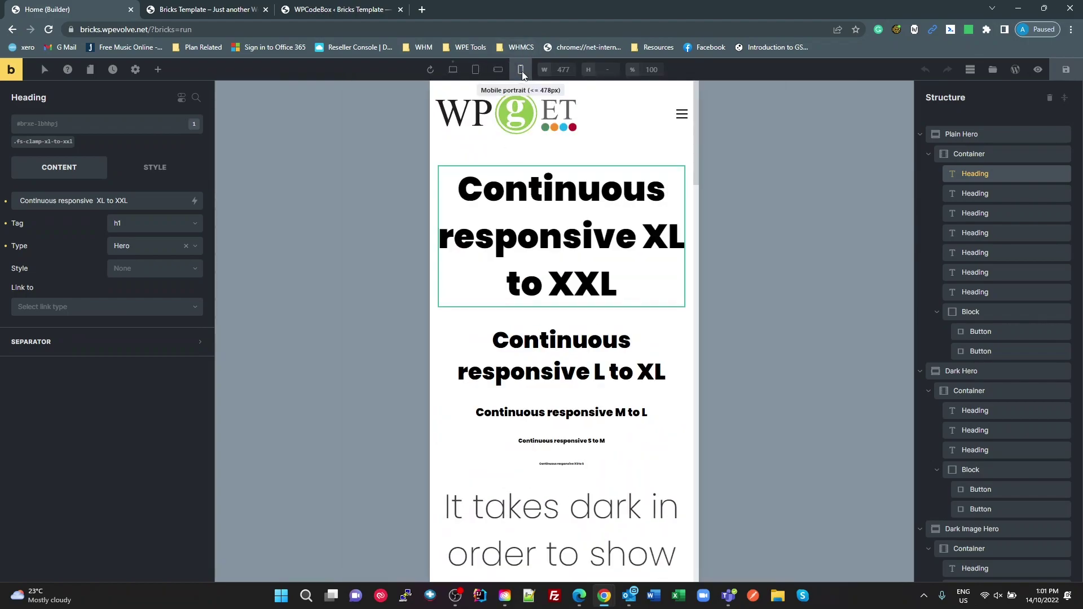
left_click(453, 69)
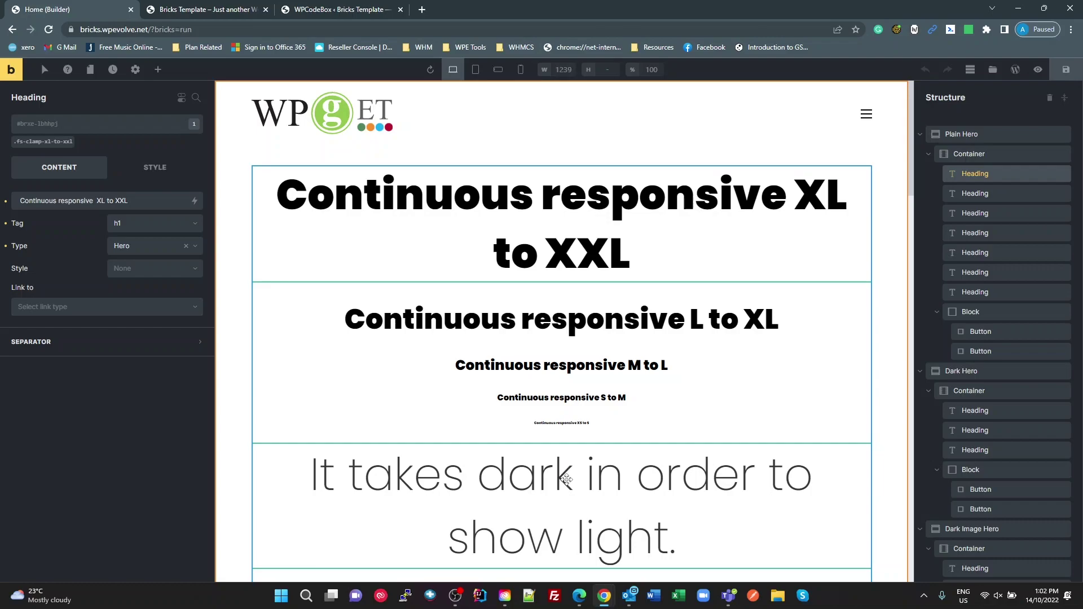
scroll(571, 500, "down", 1)
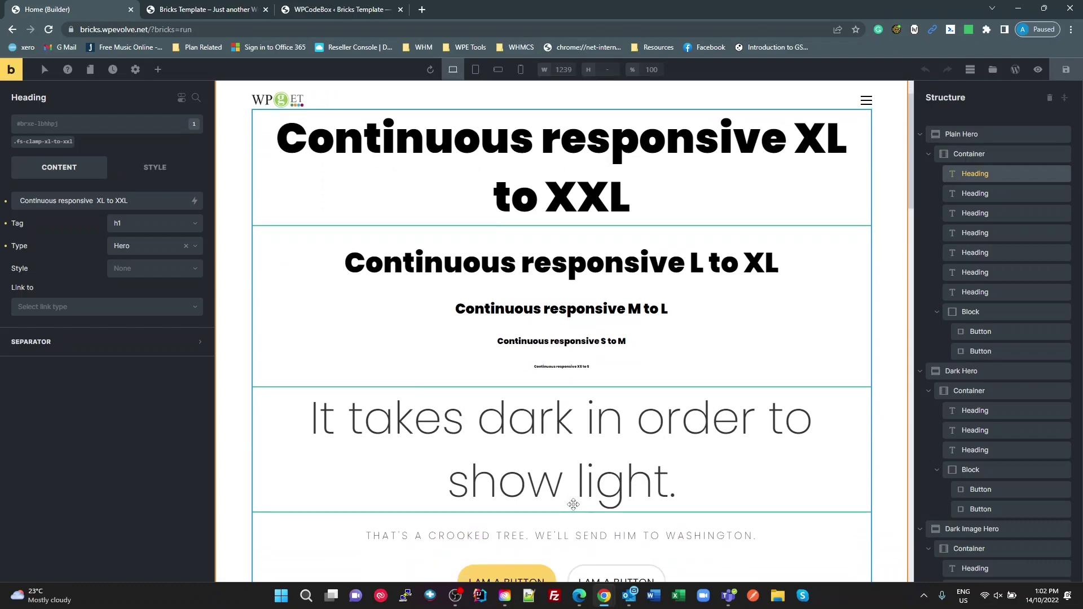
scroll(574, 504, "up", 1)
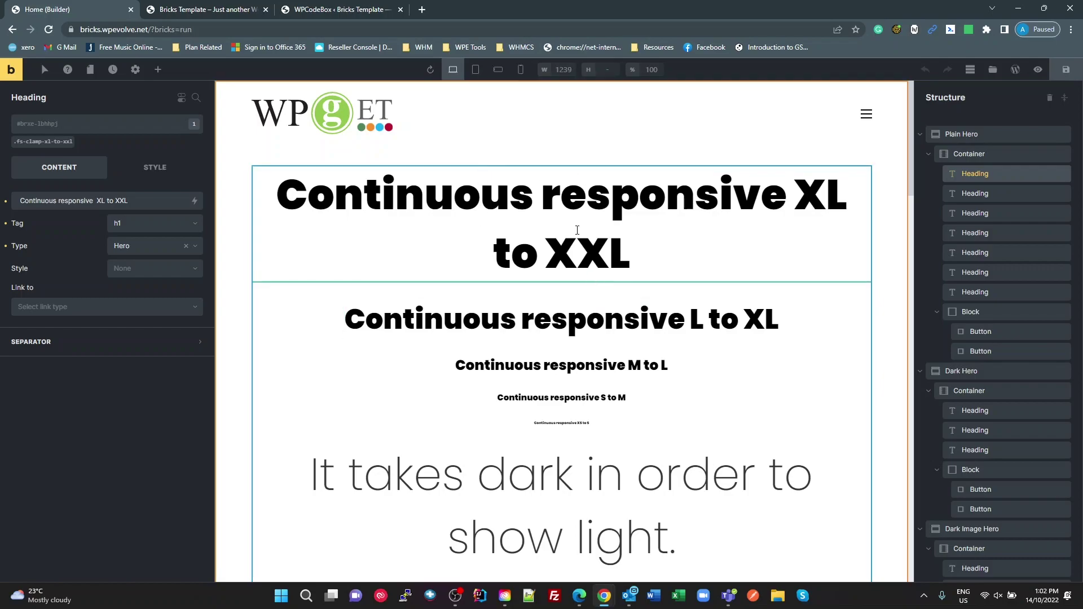
- Select the "XL to XXL" heading and look through the CSS classes available for it, including the fs-clamp utilities
left_click(455, 198)
left_click(966, 174)
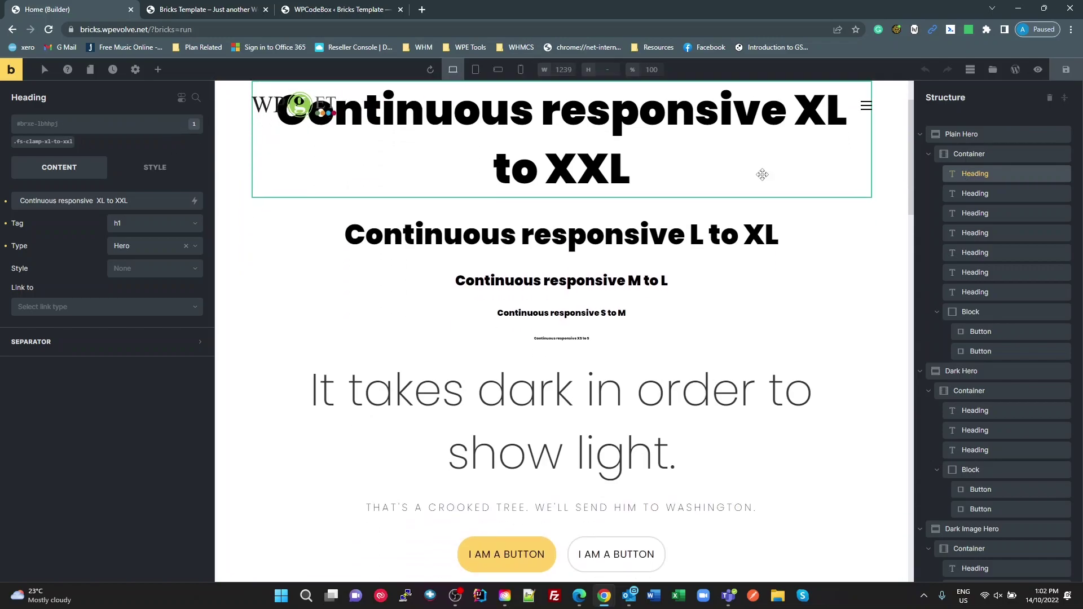
left_click(52, 126)
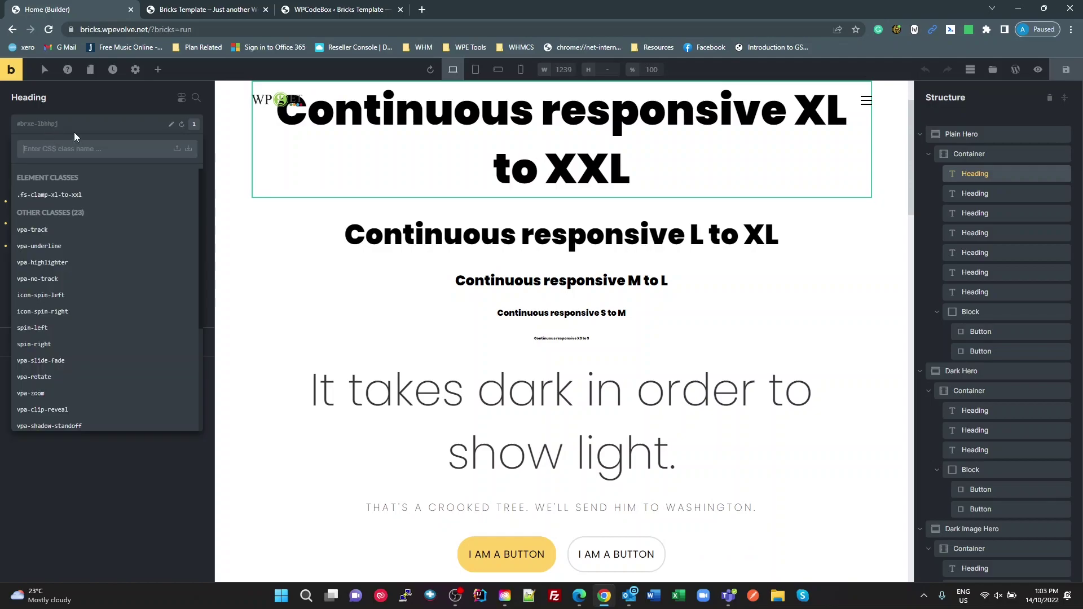
scroll(104, 293, "down", 3)
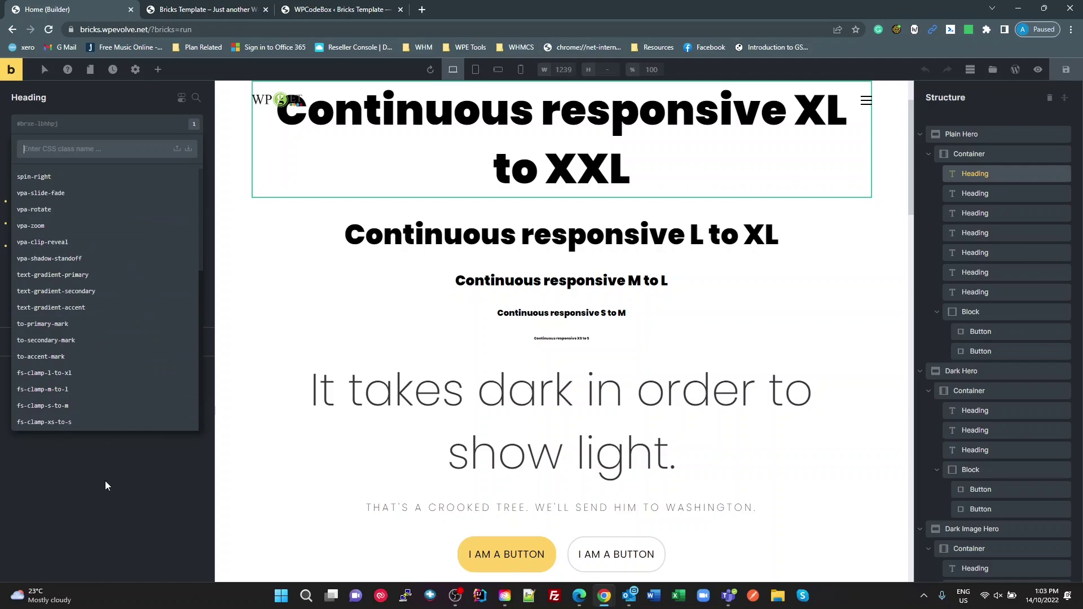
left_click(93, 98)
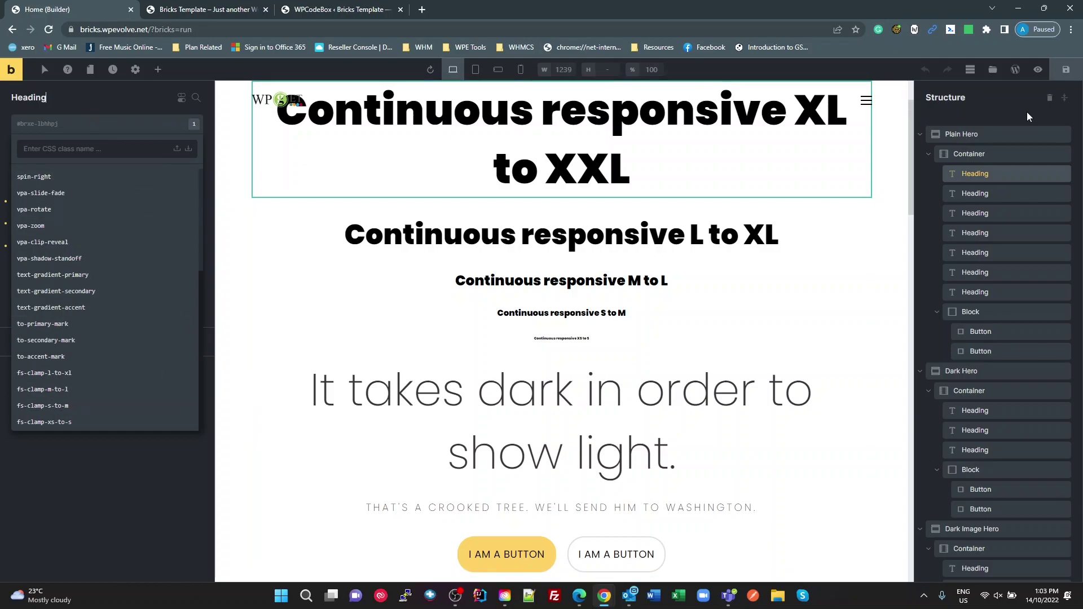
left_click(976, 175)
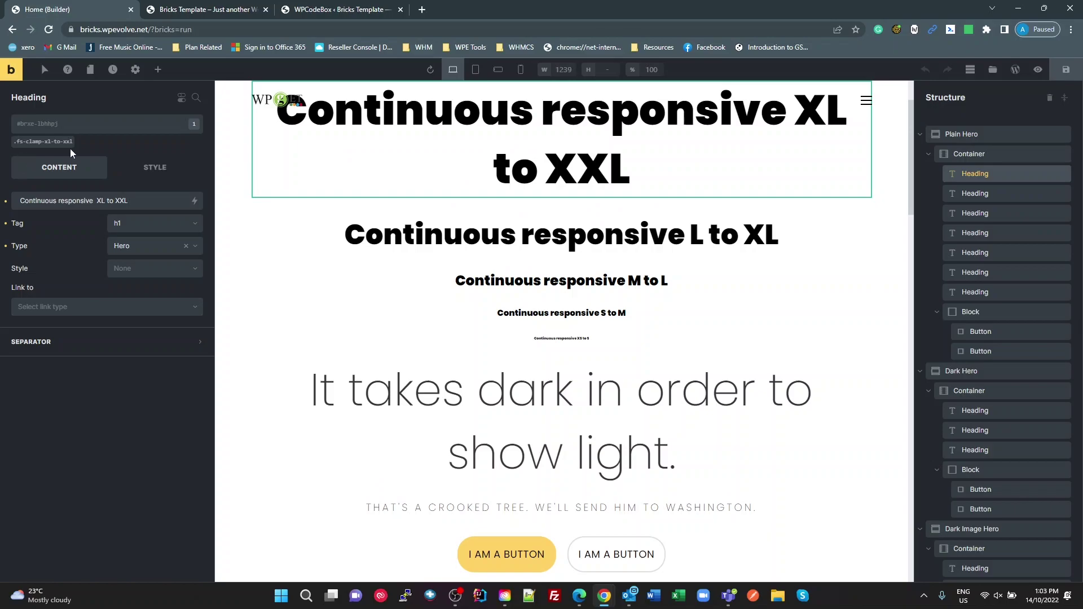
- Compare the .fs-clamp-xl-to-xxl class applied to the heading with its selector in the WPCodeBox Utilities snippet
key("ctrl+plus")
key("ctrl+plus")
key("ctrl+plus")
key("ctrl+plus")
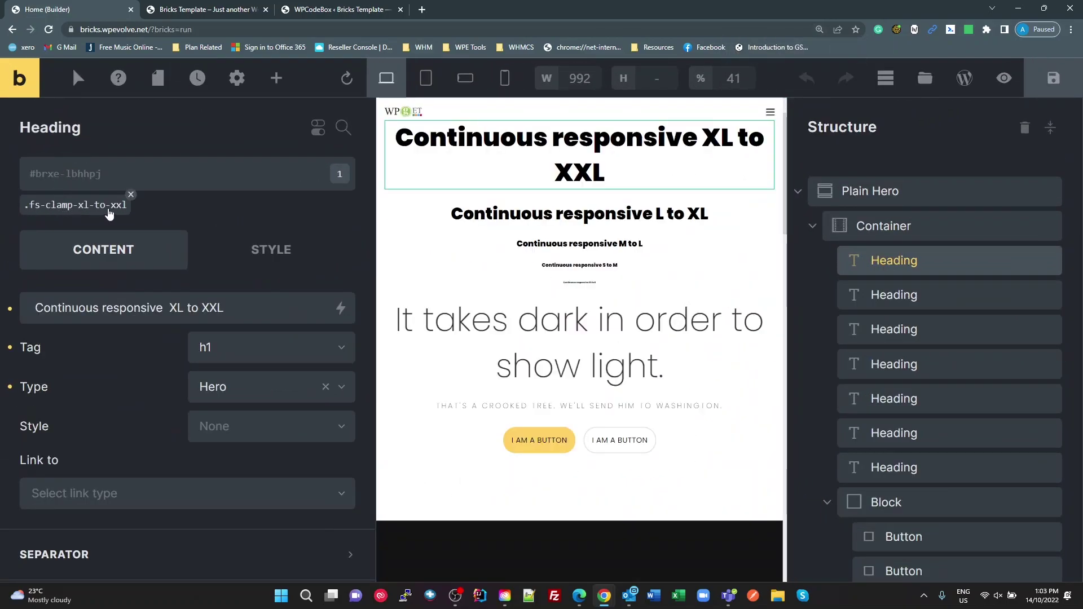
key("ctrl+0")
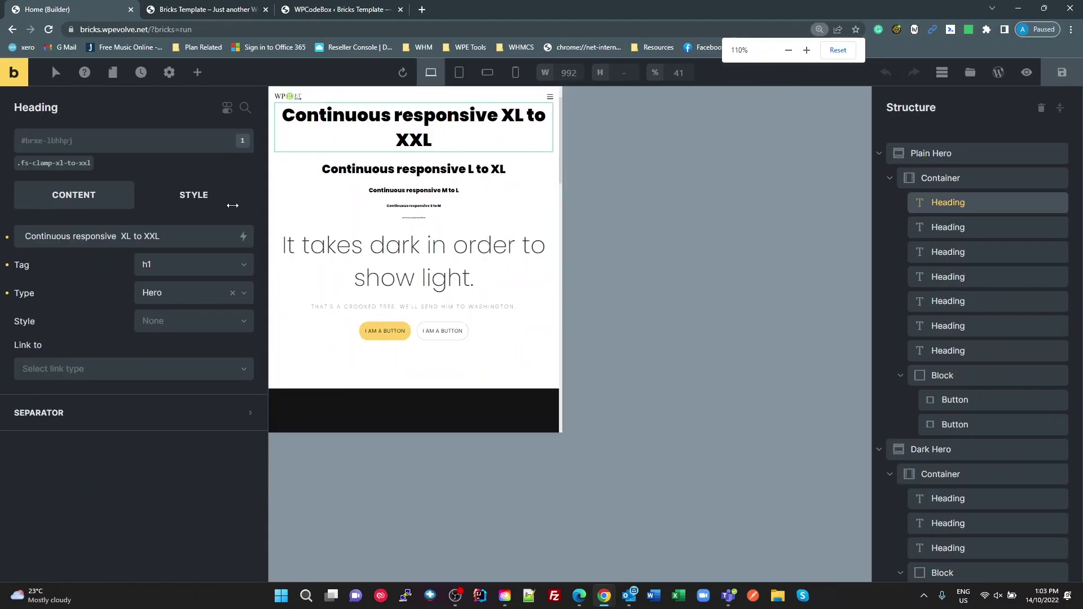
left_click(343, 11)
scroll(481, 348, "down", 3)
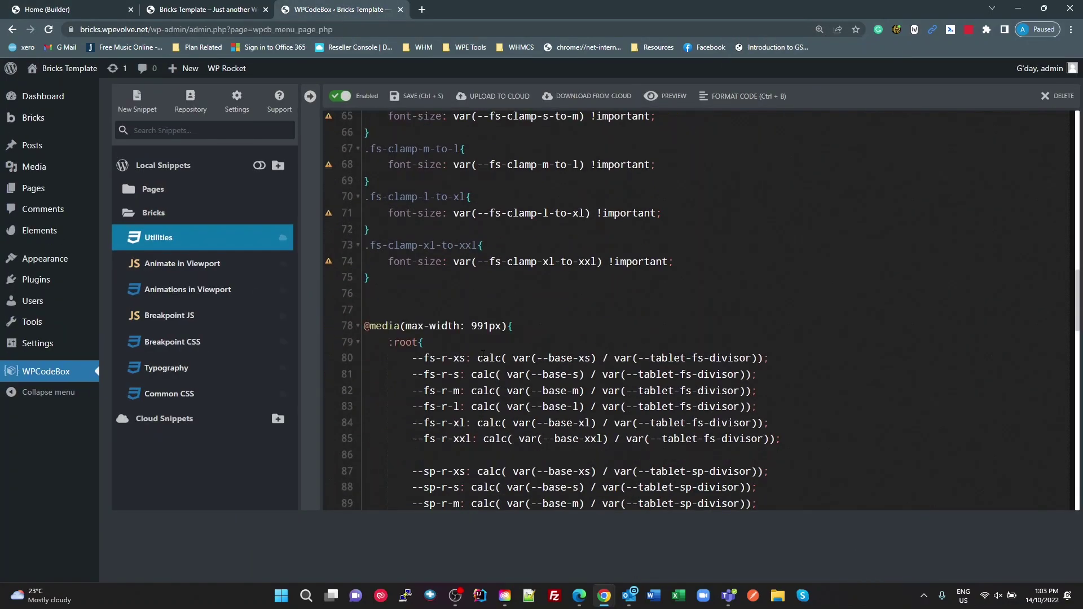
scroll(483, 361, "up", 3)
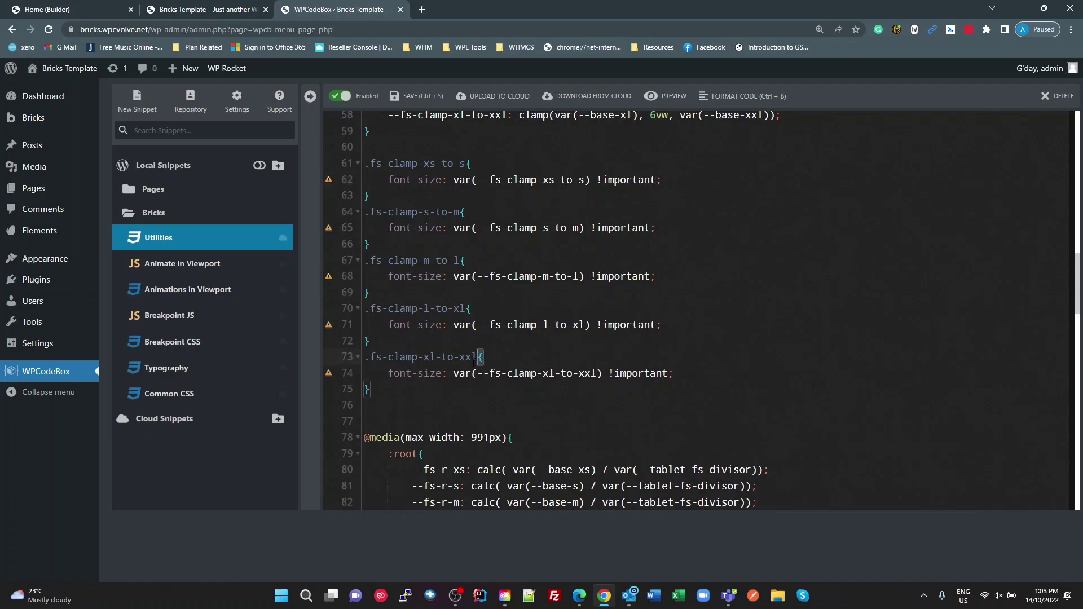
left_click_drag(483, 357, 370, 358)
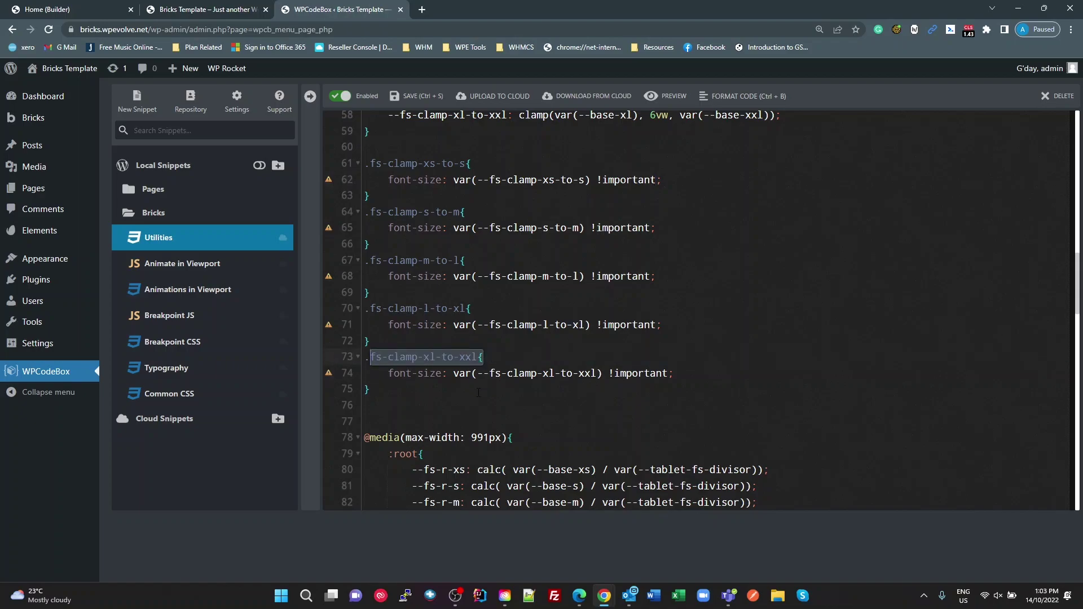
key("Print")
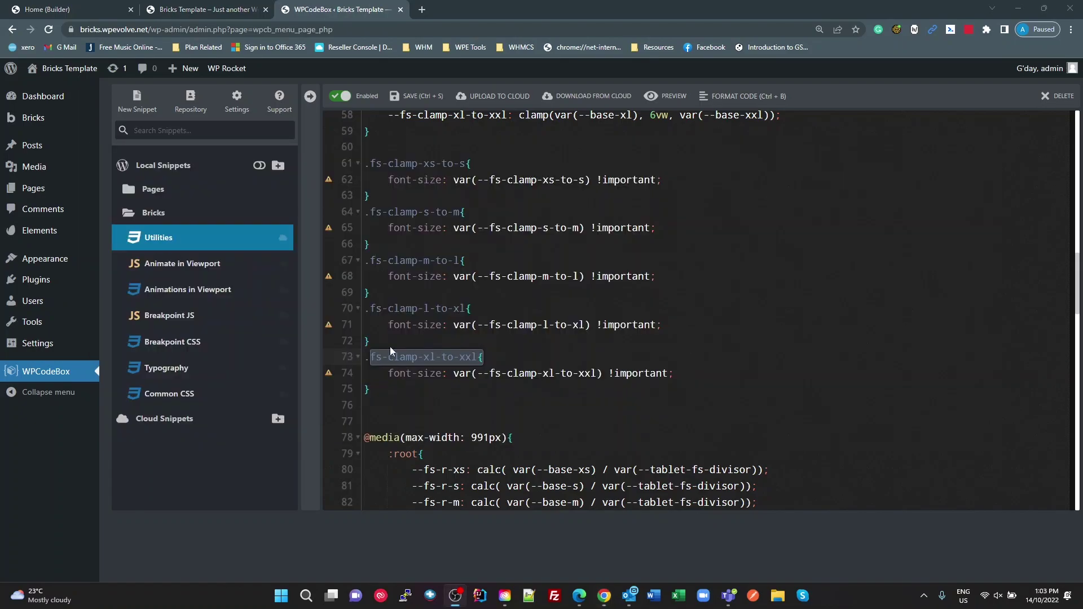
- Activate the .fs-clamp-xl-to-xxl class on the "XL to XXL" heading in the builder and view its style settings
left_click(180, 9)
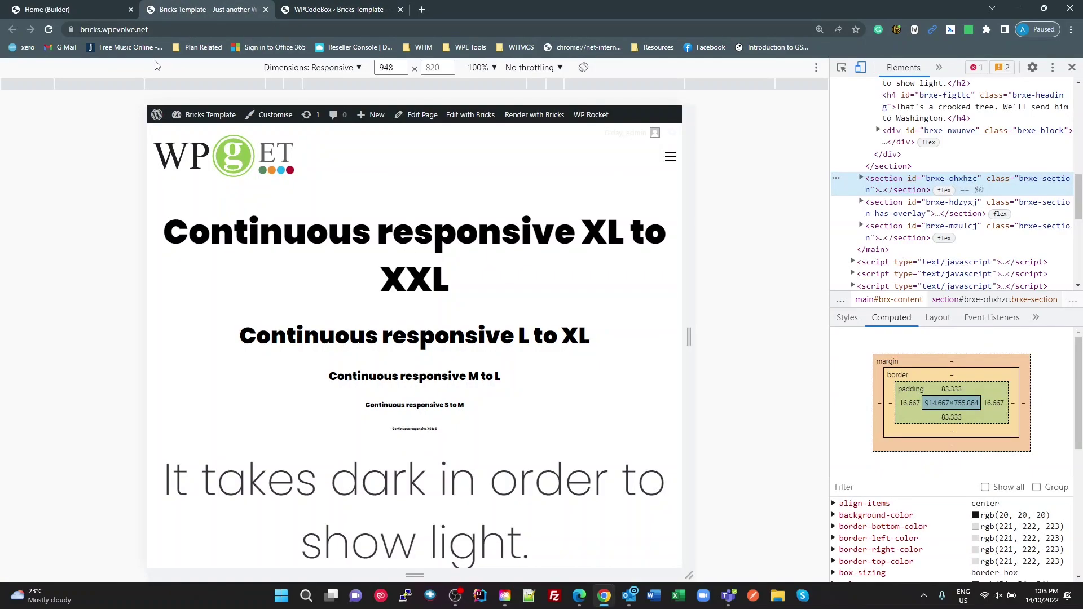
left_click(79, 12)
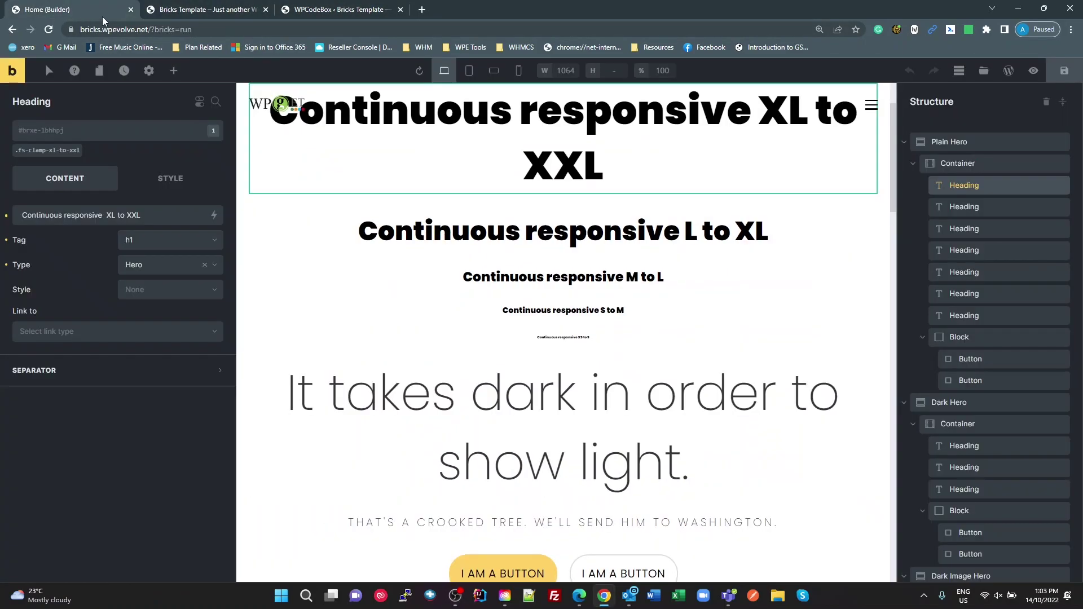
left_click(62, 149)
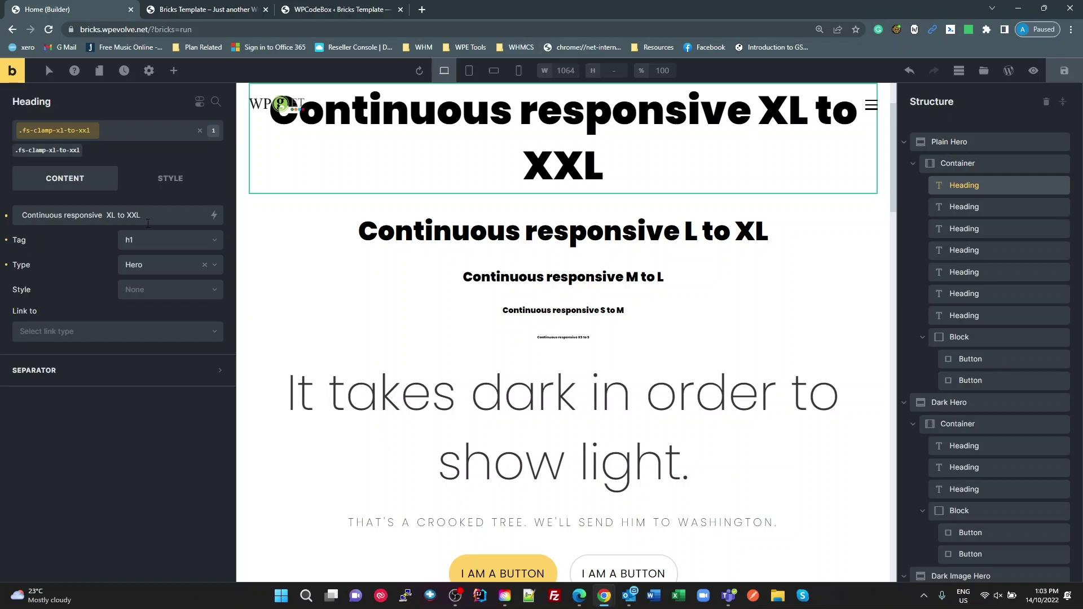
left_click(164, 181)
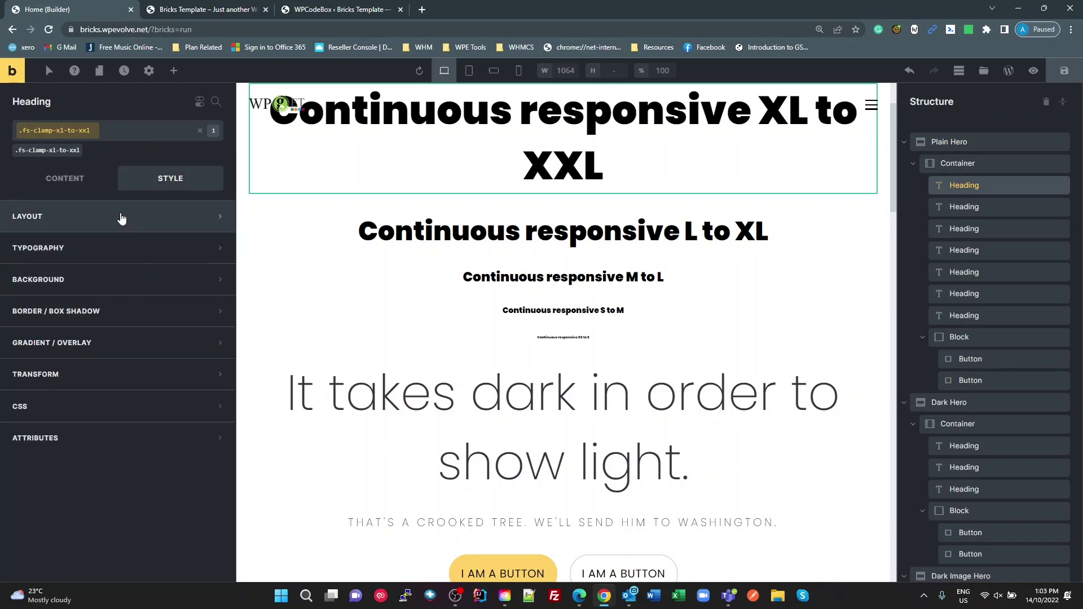
- Switch from the class to the "XL to XXL" heading's own ID styles and set its text alignment to left
mouse_move(80, 138)
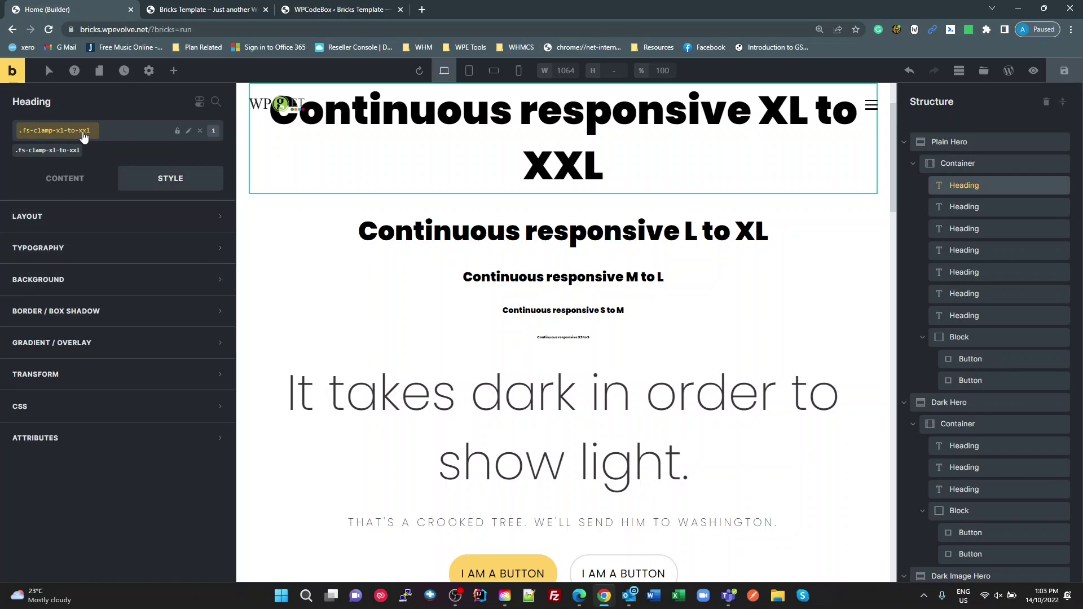
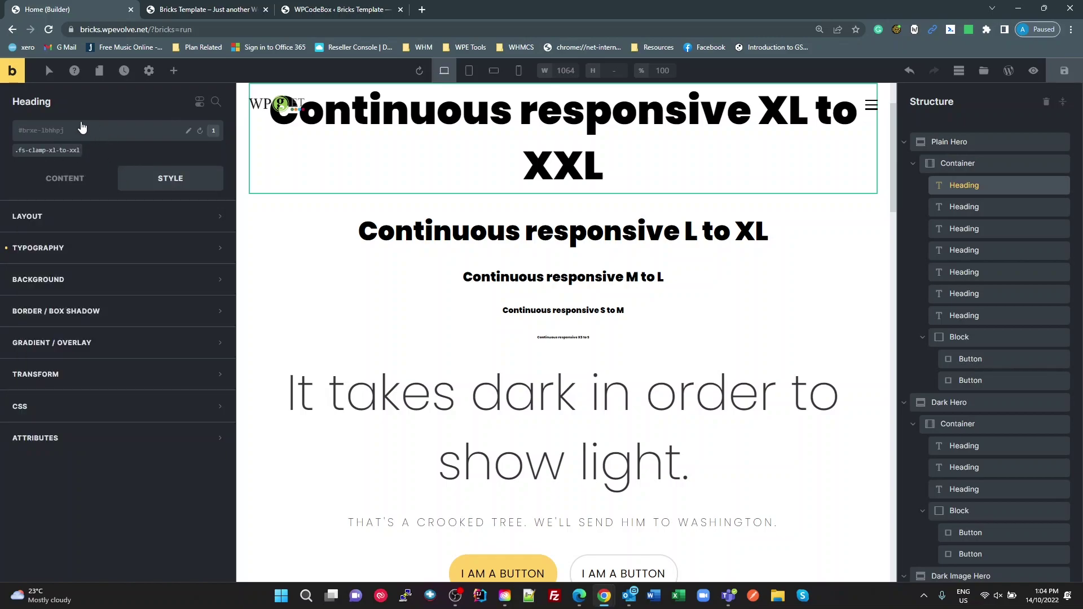
left_click(83, 252)
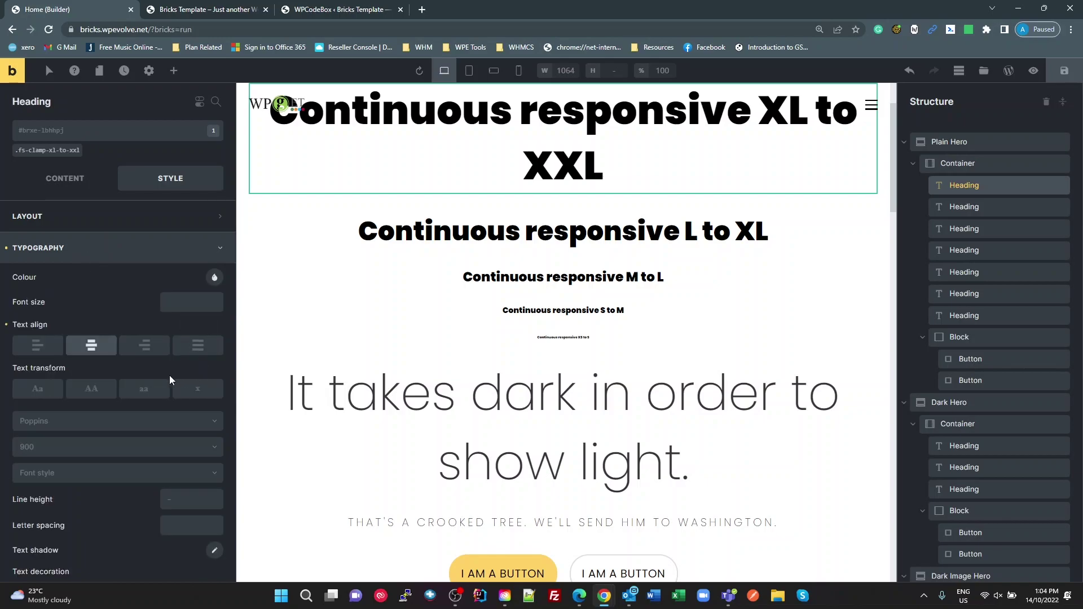
left_click(36, 345)
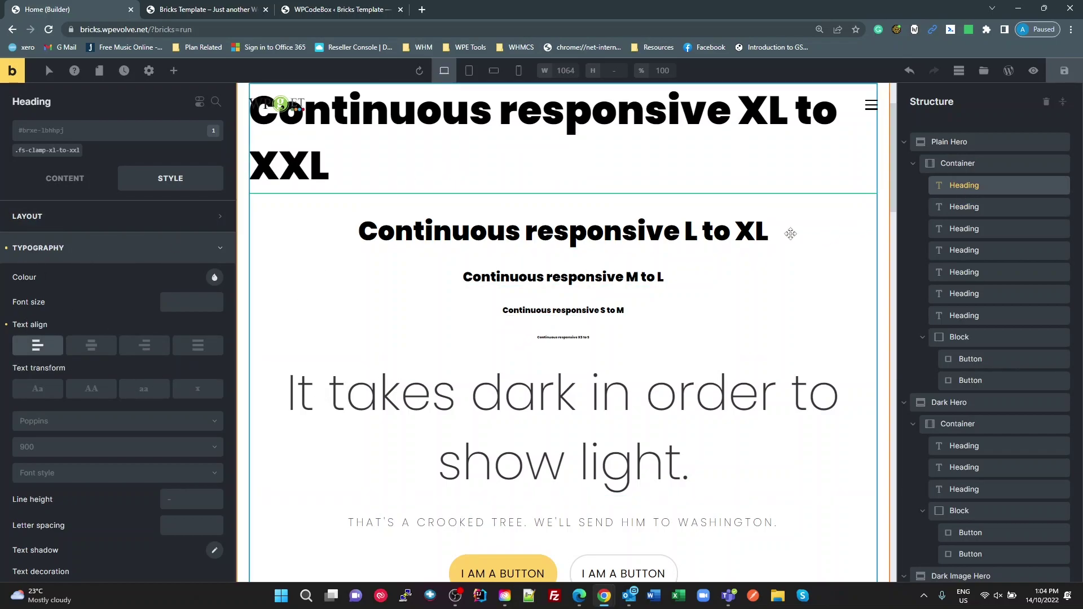
- Centre the "XL to XXL" heading's text in its ID styles and clear the left alignment from its .fs-clamp-xl-to-xxl class
left_click(92, 343)
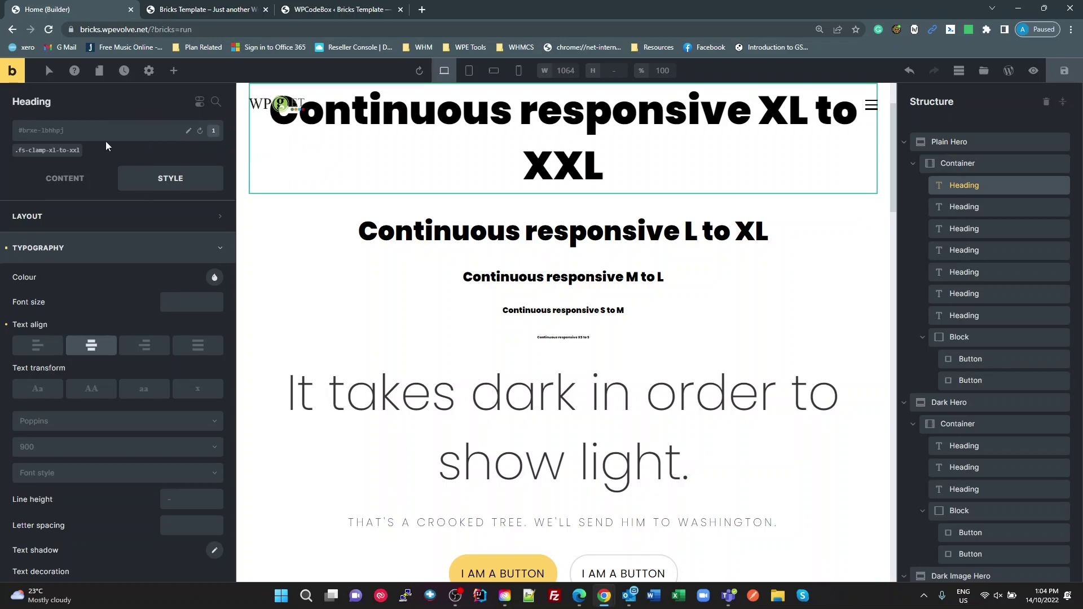
left_click(62, 157)
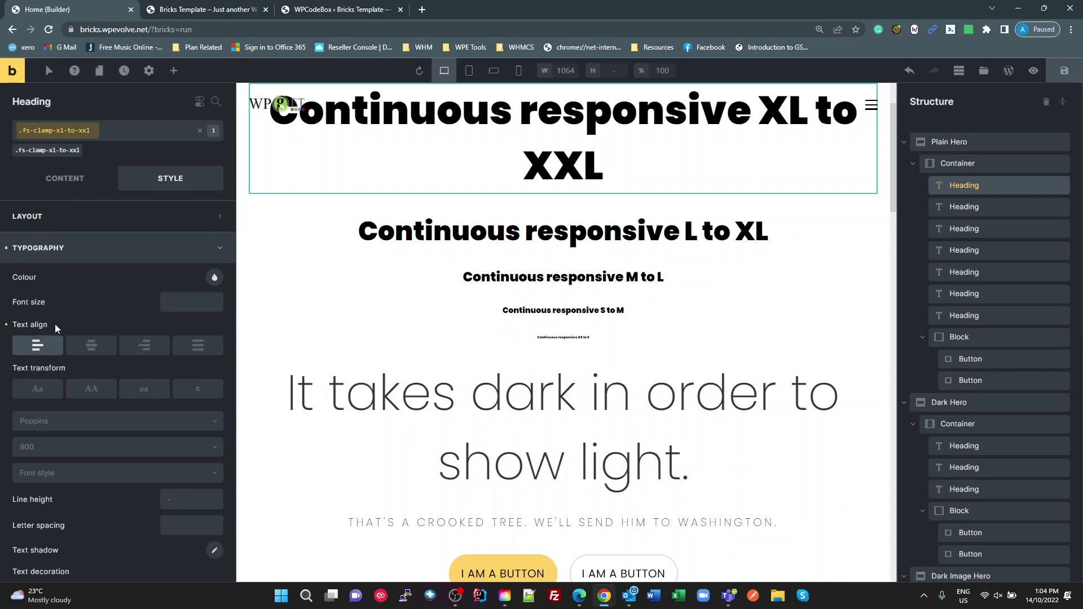
left_click(40, 351)
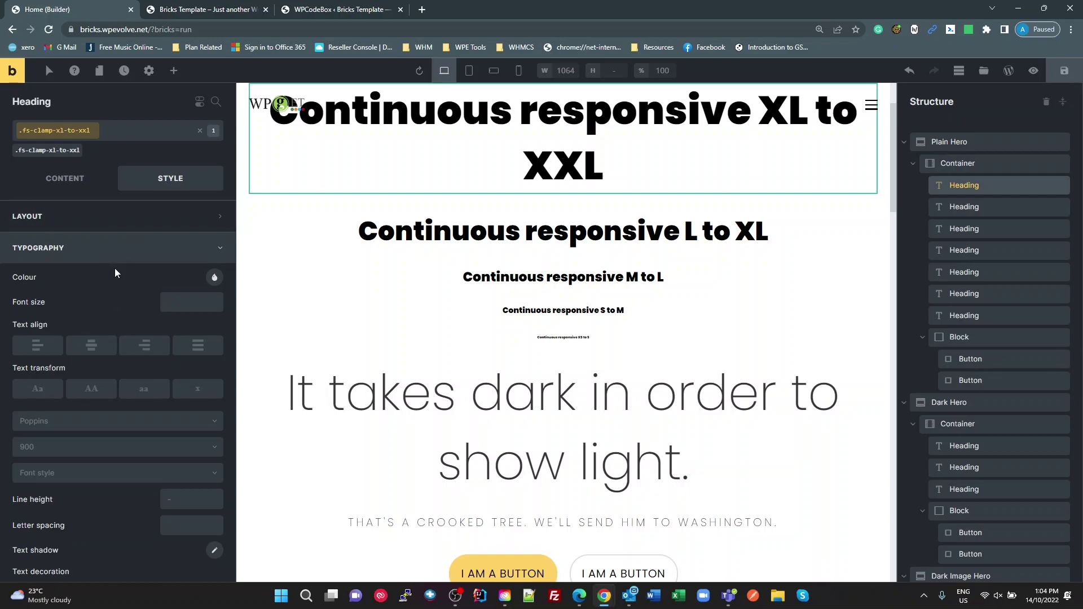
- Check the lock state of the active .fs-clamp-xl-to-xxl class and return to the heading's ID styles
mouse_move(70, 138)
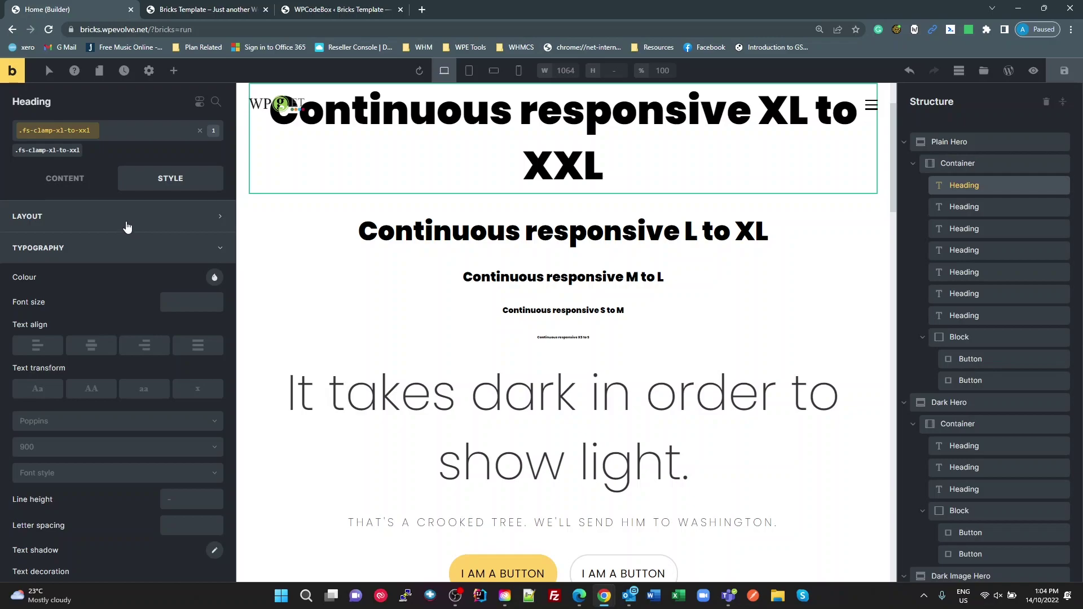
left_click(148, 130)
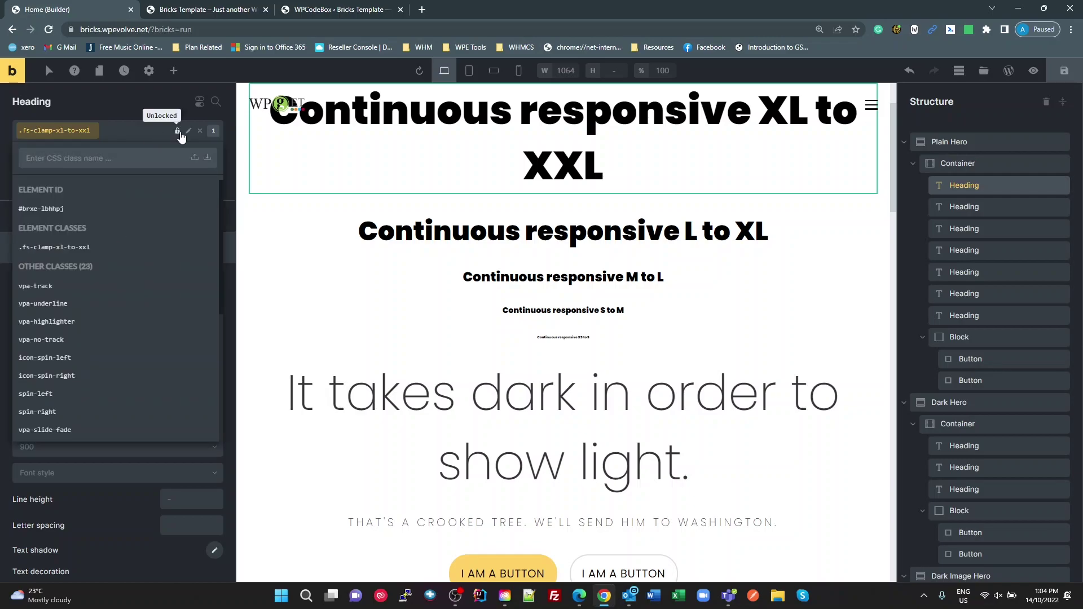
left_click(200, 132)
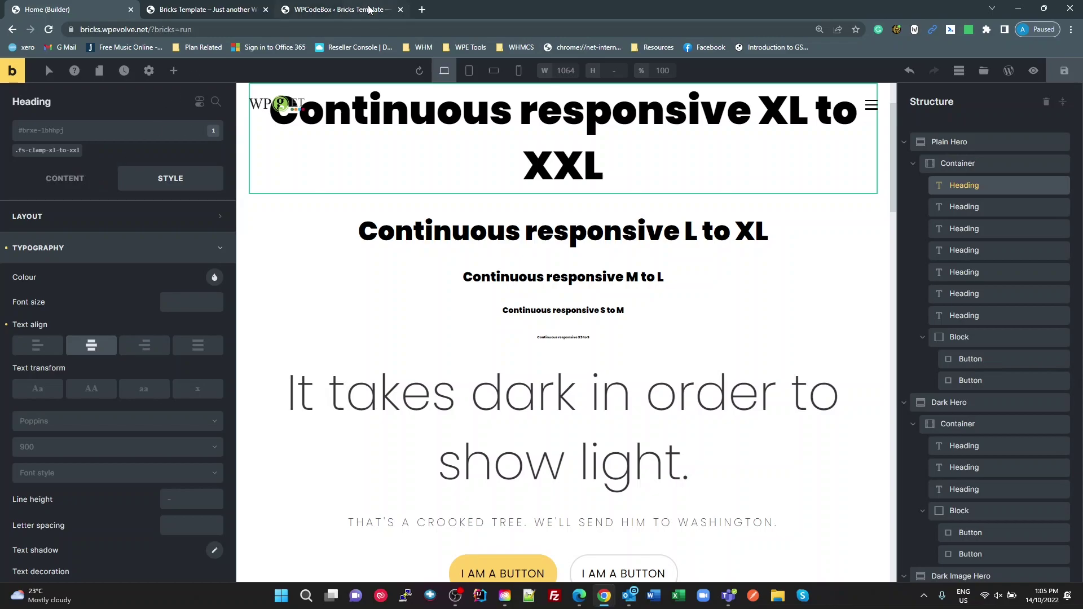
- Remove the fs-clamp-l-to-xl class from the "L to XL" heading and apply it again
left_click(470, 242)
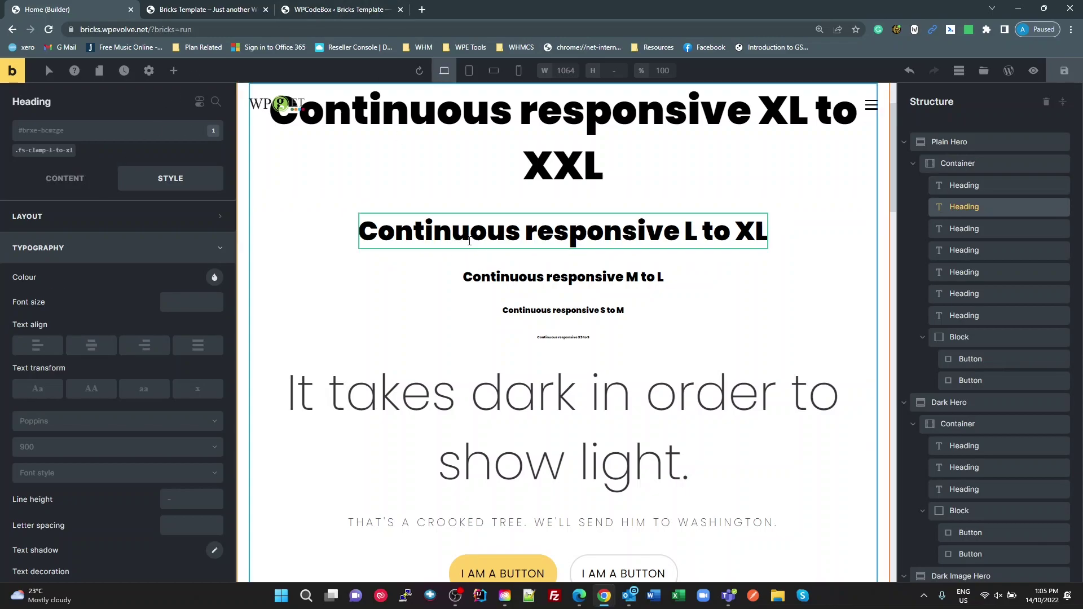
left_click(78, 151)
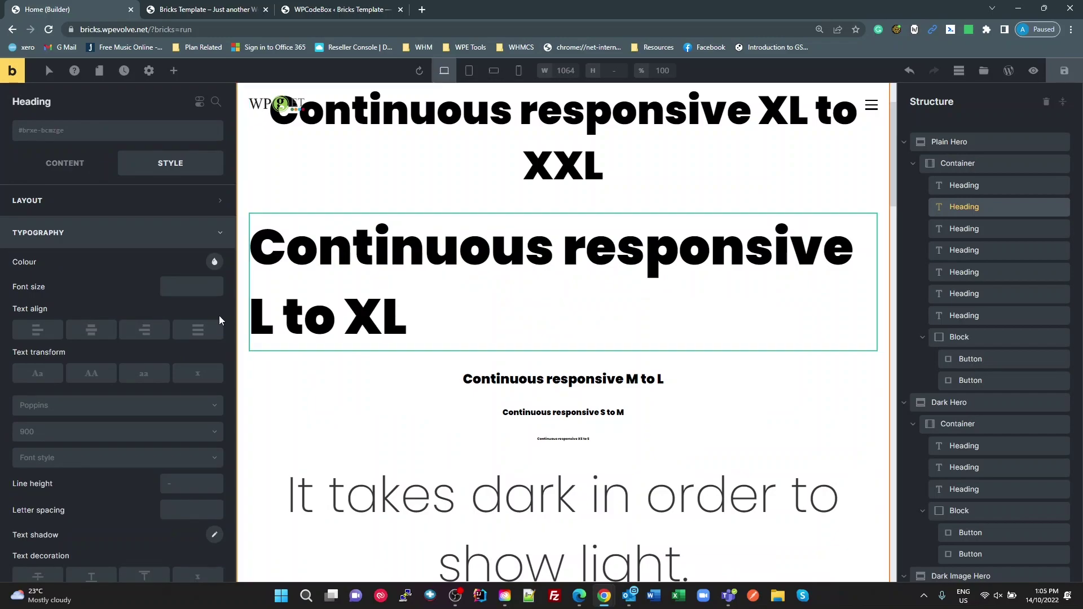
left_click(69, 175)
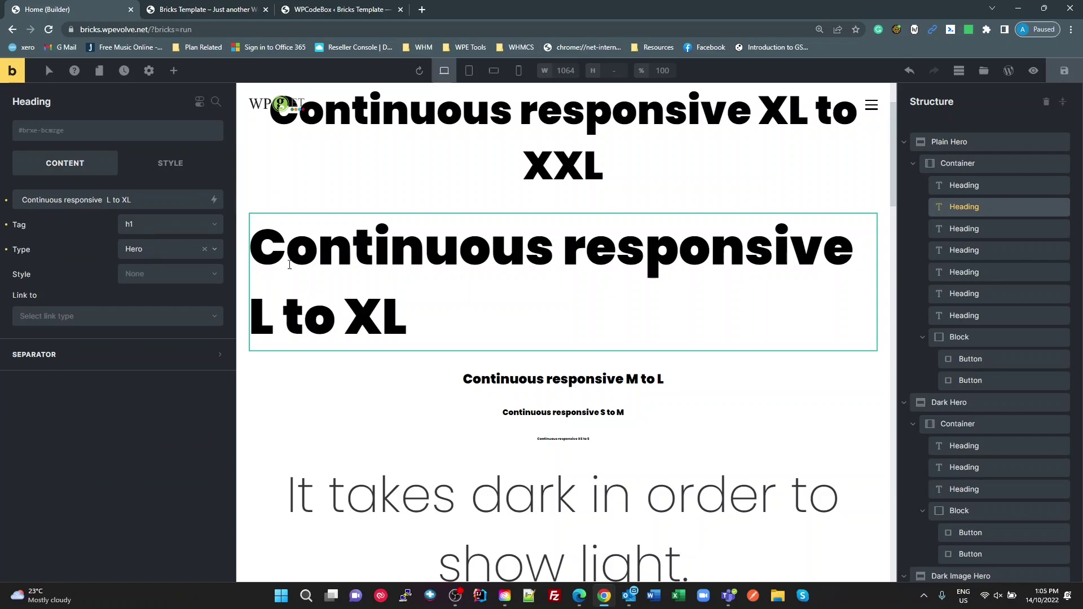
left_click(79, 138)
scroll(71, 338, "down", 2)
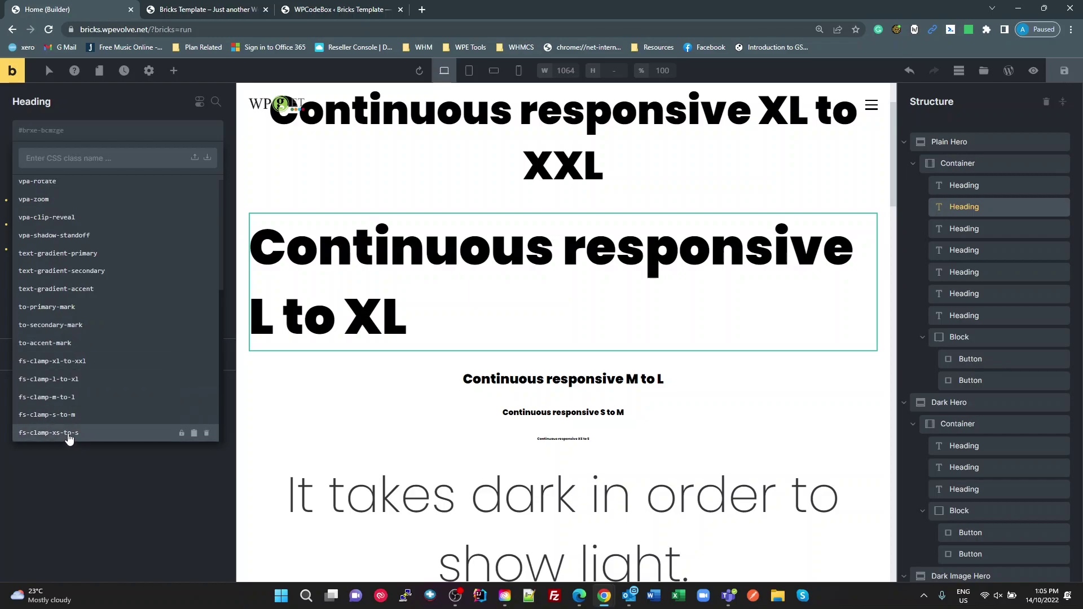
left_click(68, 379)
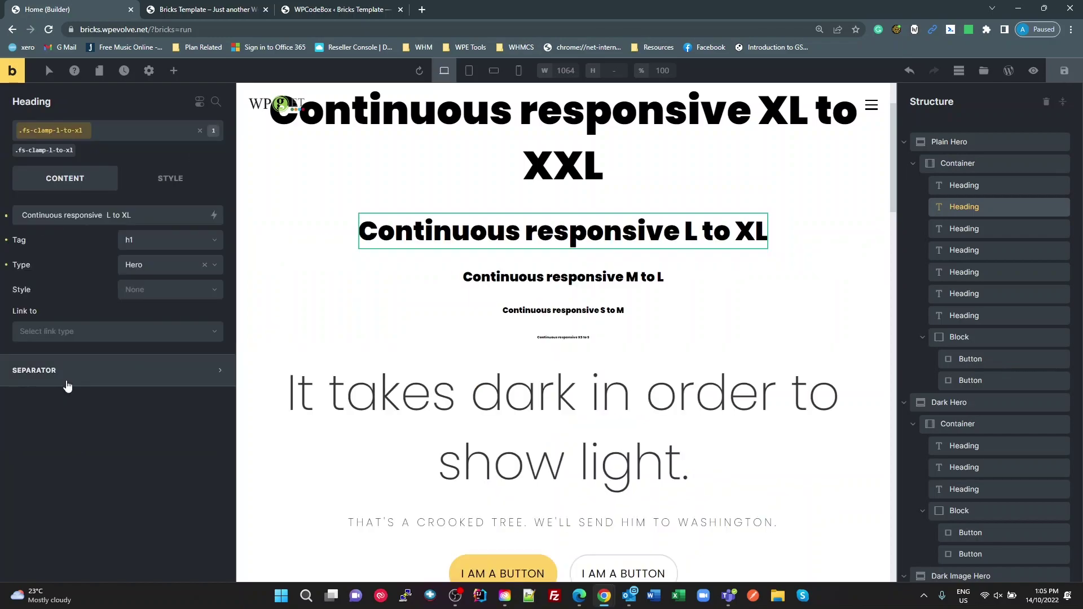
- Compare the clamp classes' !important font-size rules in the WPCodeBox Utilities snippet with the class active on the "L to XL" heading in Bricks
left_click(330, 10)
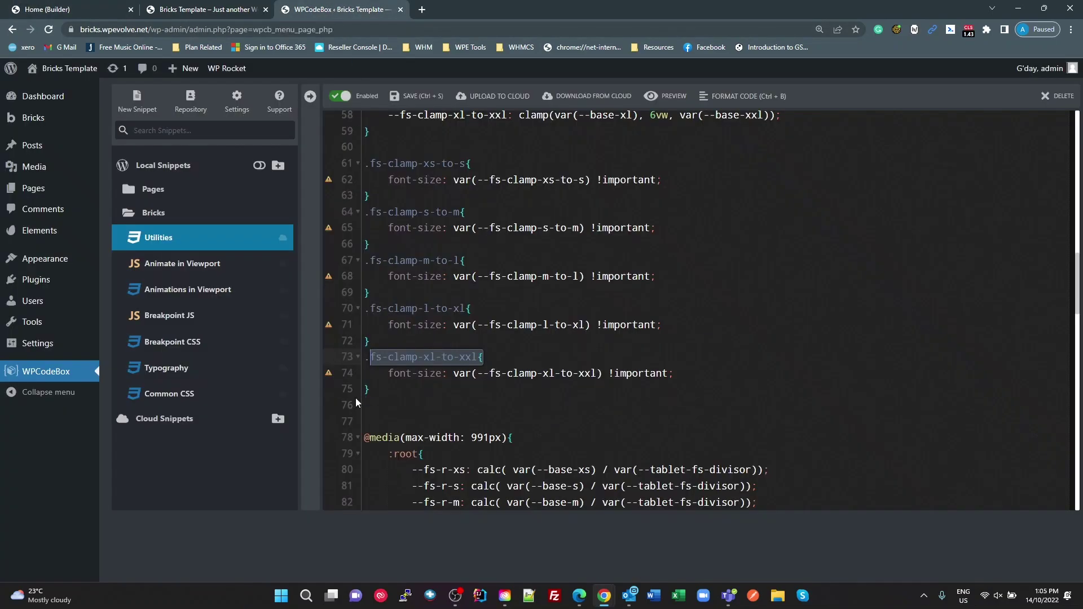
left_click_drag(673, 373, 379, 372)
left_click(734, 357)
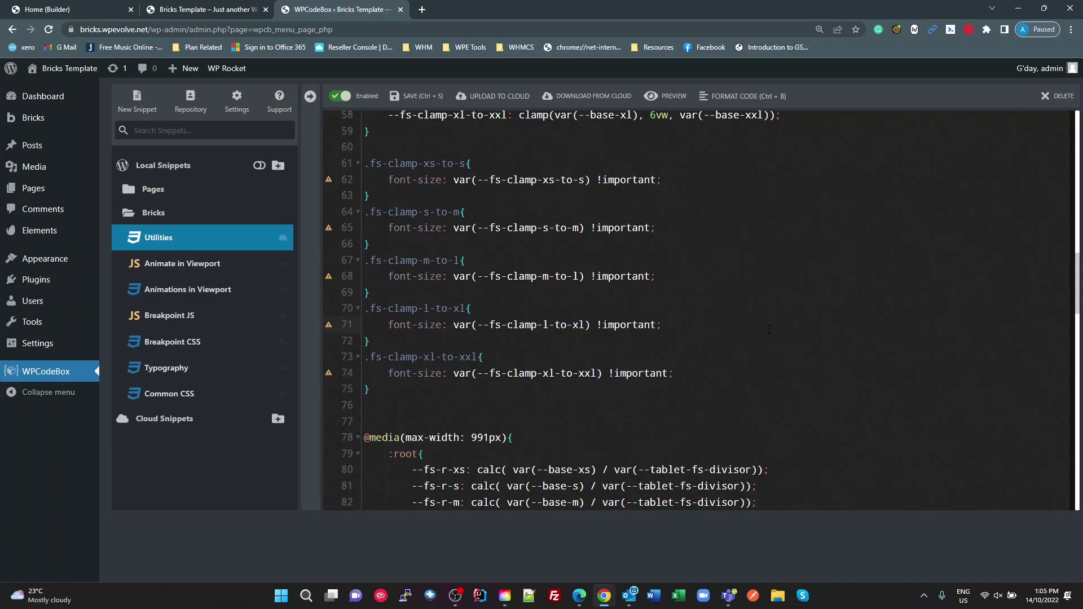
key("ctrl+1")
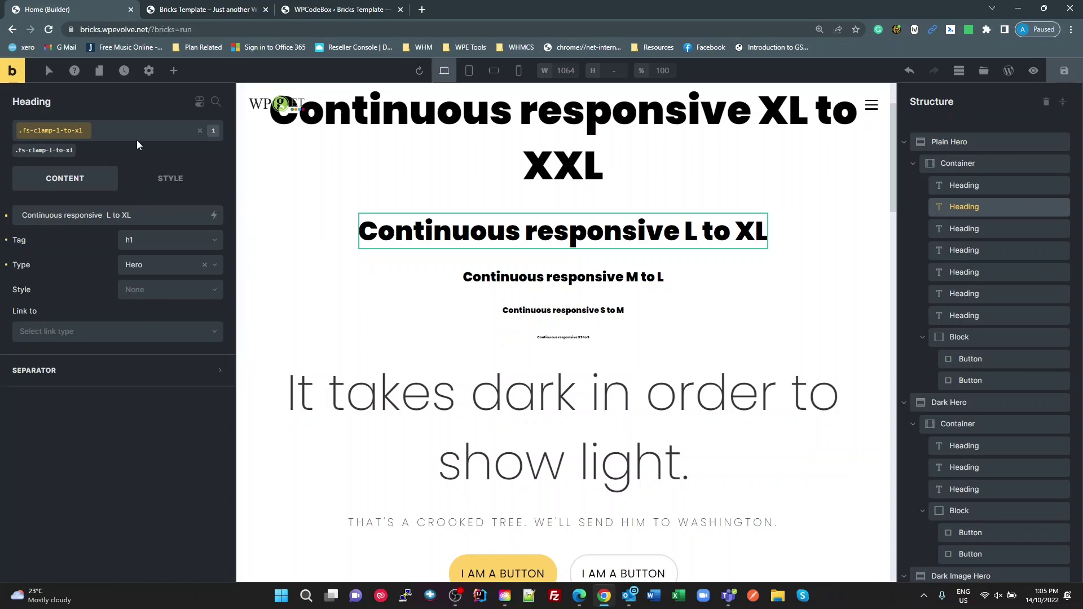
mouse_move(104, 128)
left_click(318, 12)
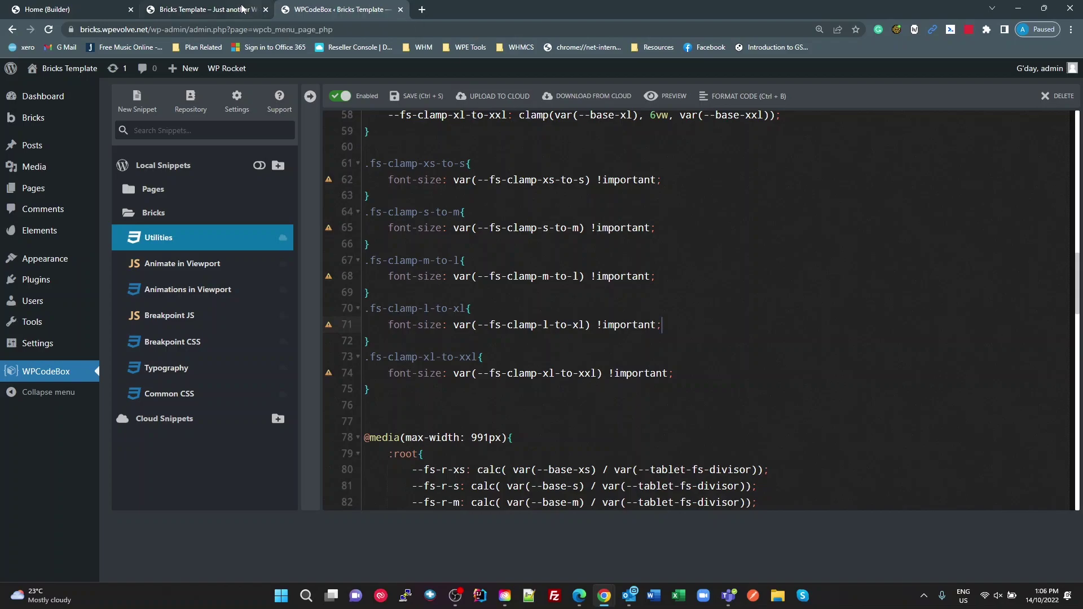
left_click(68, 9)
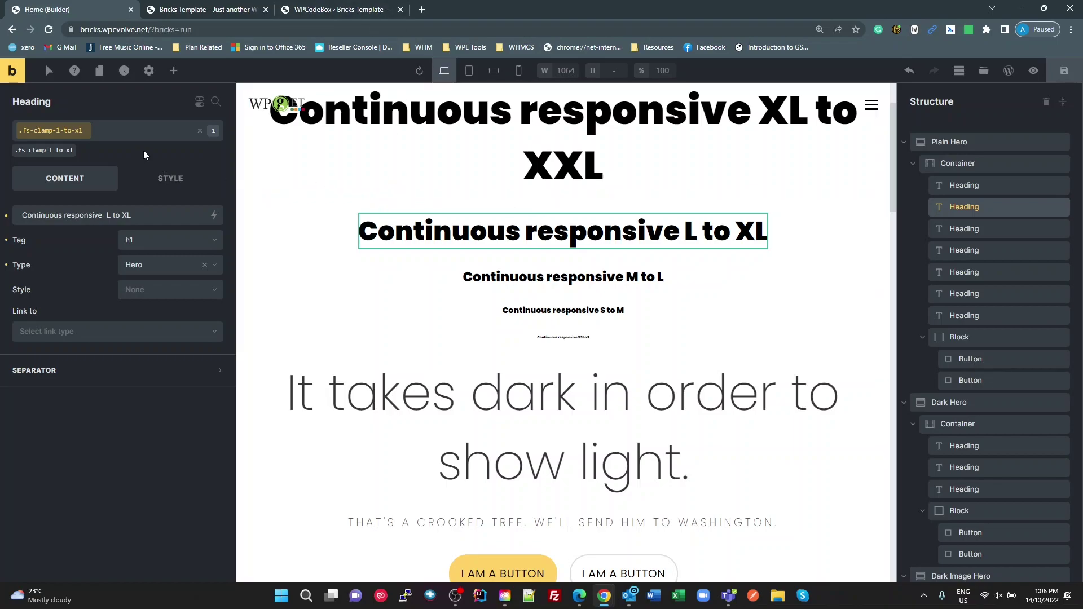
- Switch the "L to XL" heading to its ID level and remove the .fs-clamp-l-to-xl class from it
left_click(199, 130)
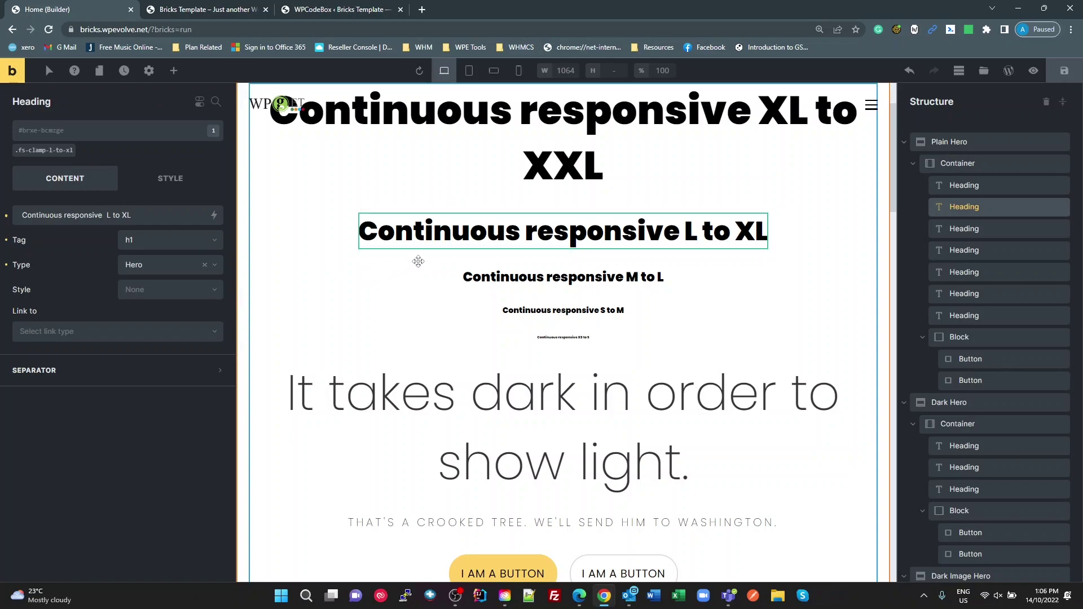
left_click(426, 231)
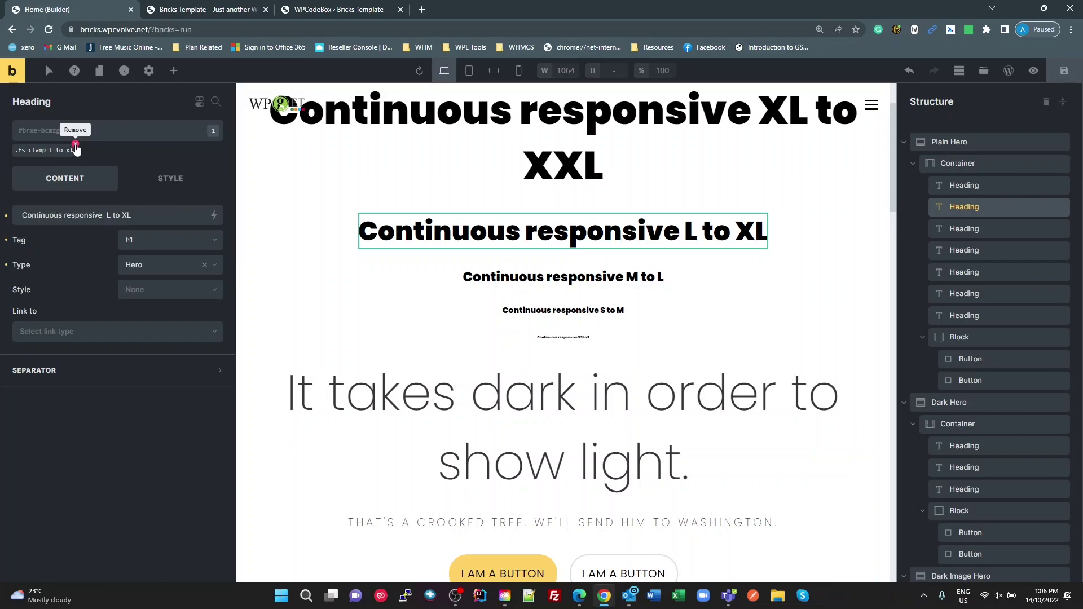
left_click(75, 145)
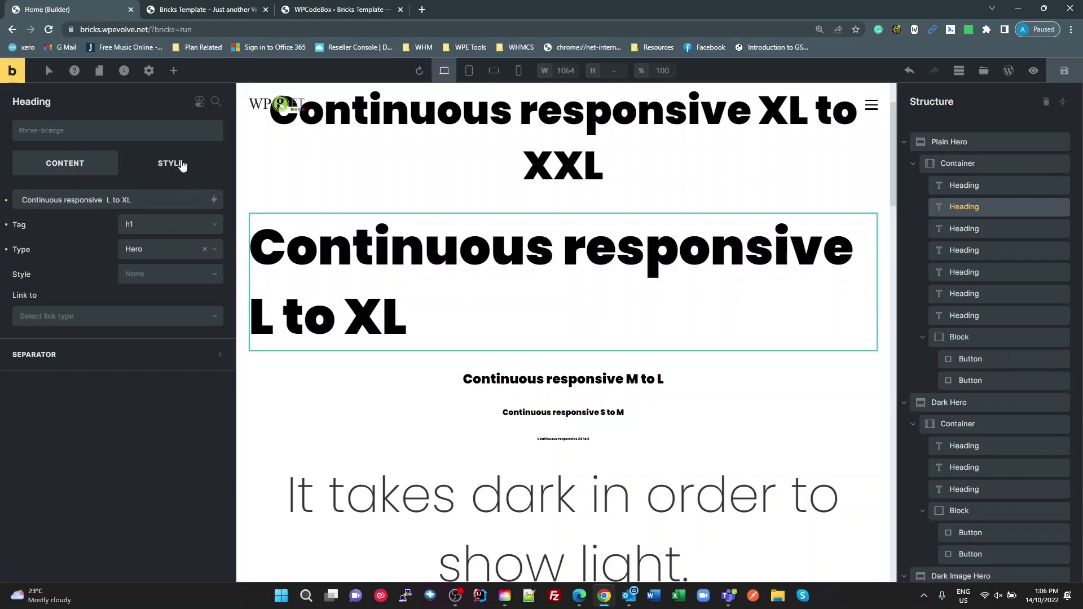
- Copy the value var(--fs-clamp-l-to-xl) from the .fs-clamp-l-to-xl rule in the WPCodeBox Utilities snippet
left_click(330, 9)
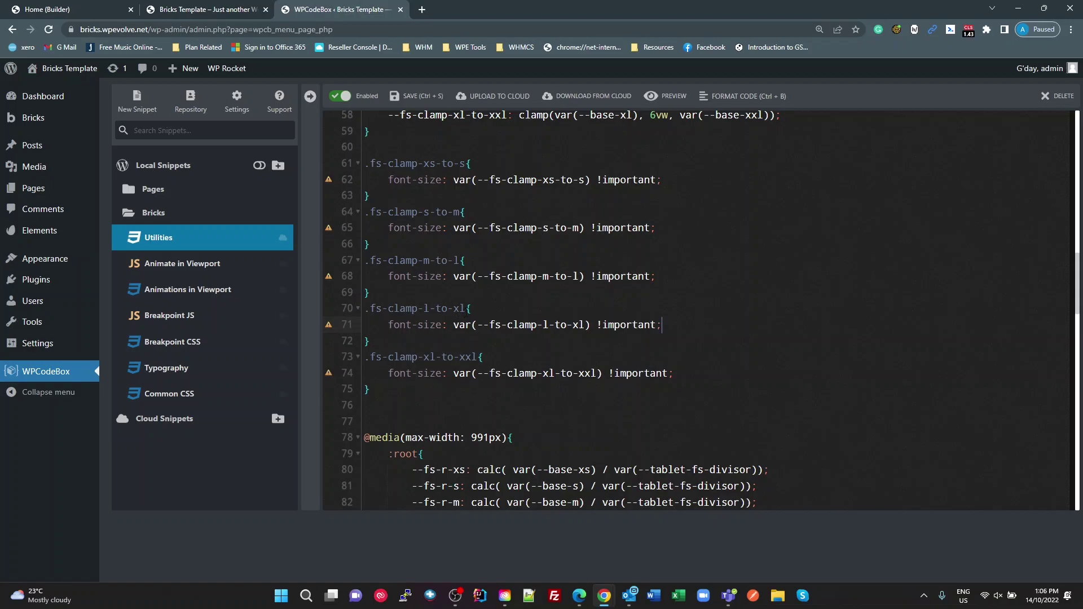
left_click_drag(585, 325, 479, 324)
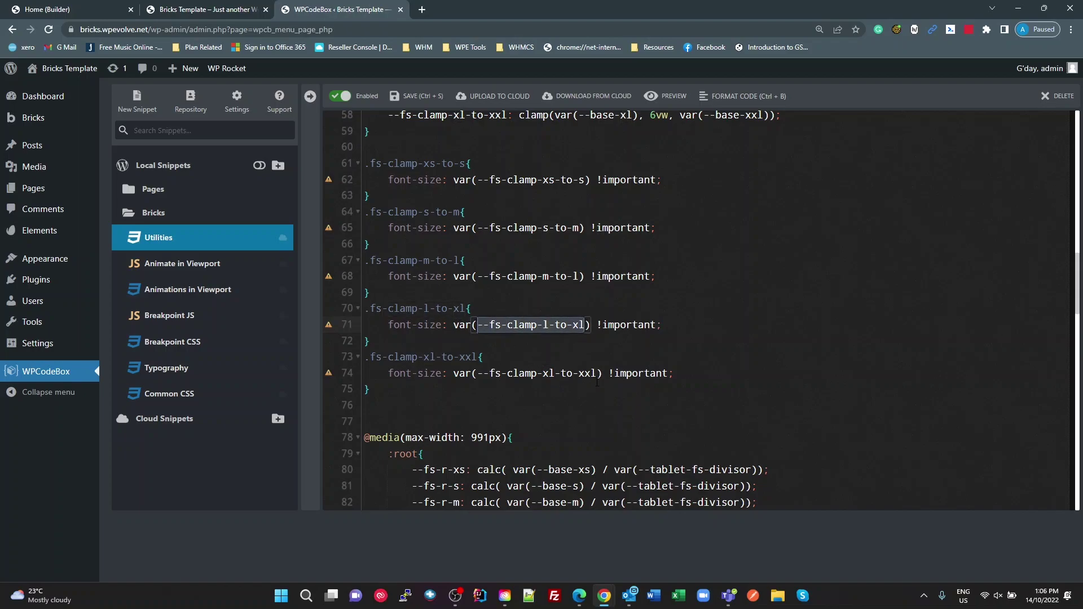
scroll(597, 382, "up", 10)
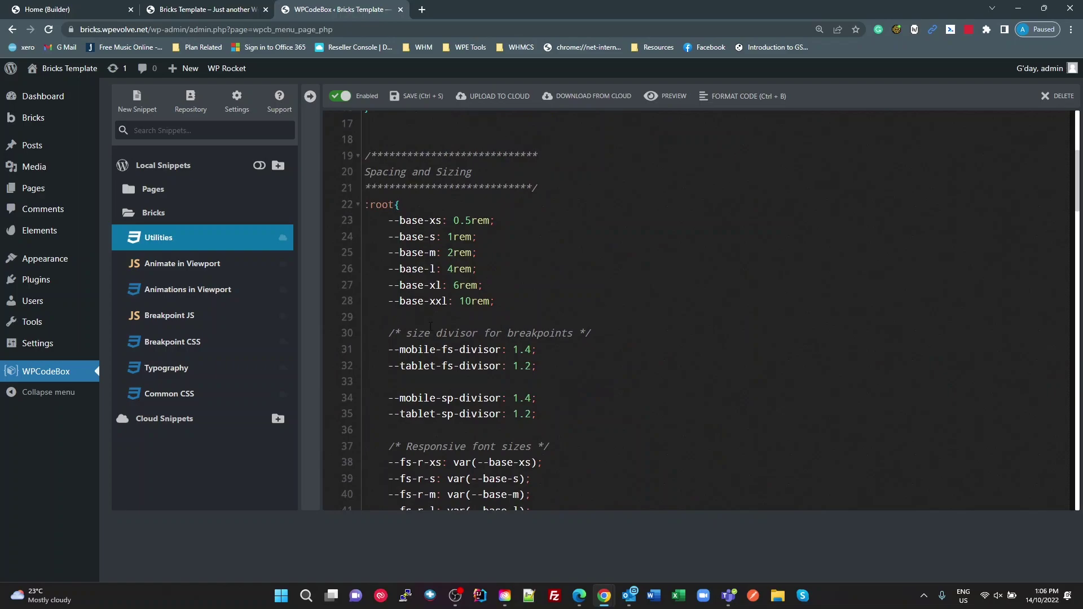
scroll(431, 327, "down", 5)
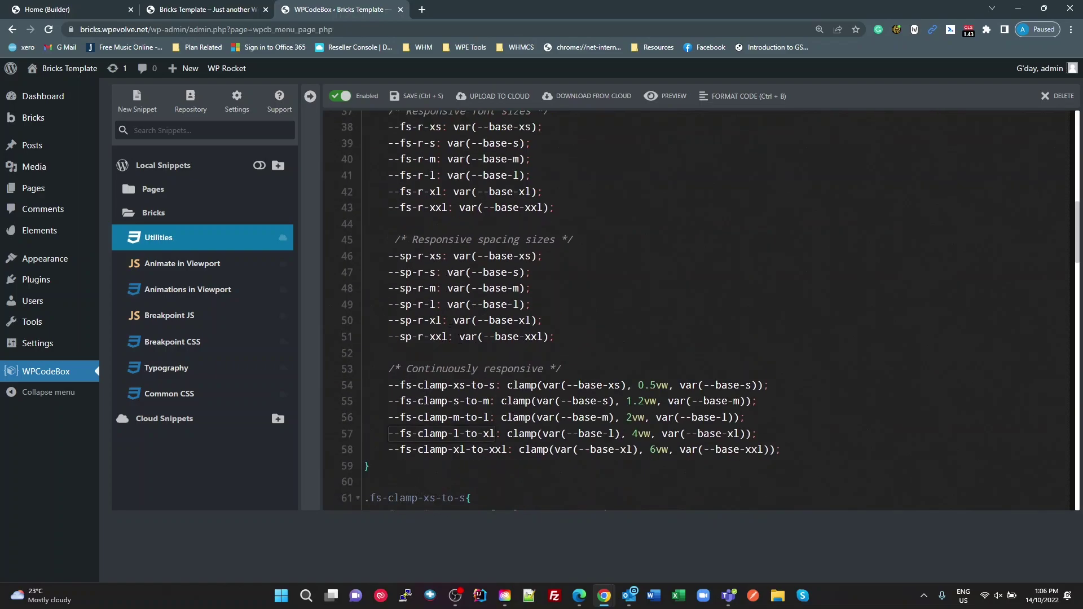
scroll(460, 340, "down", 4)
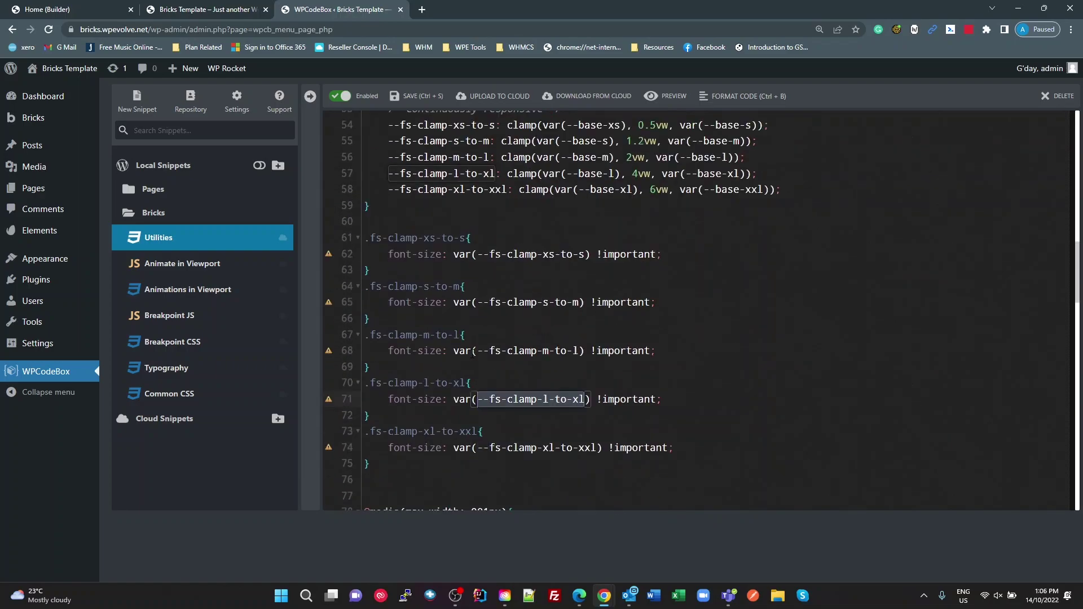
left_click(495, 371)
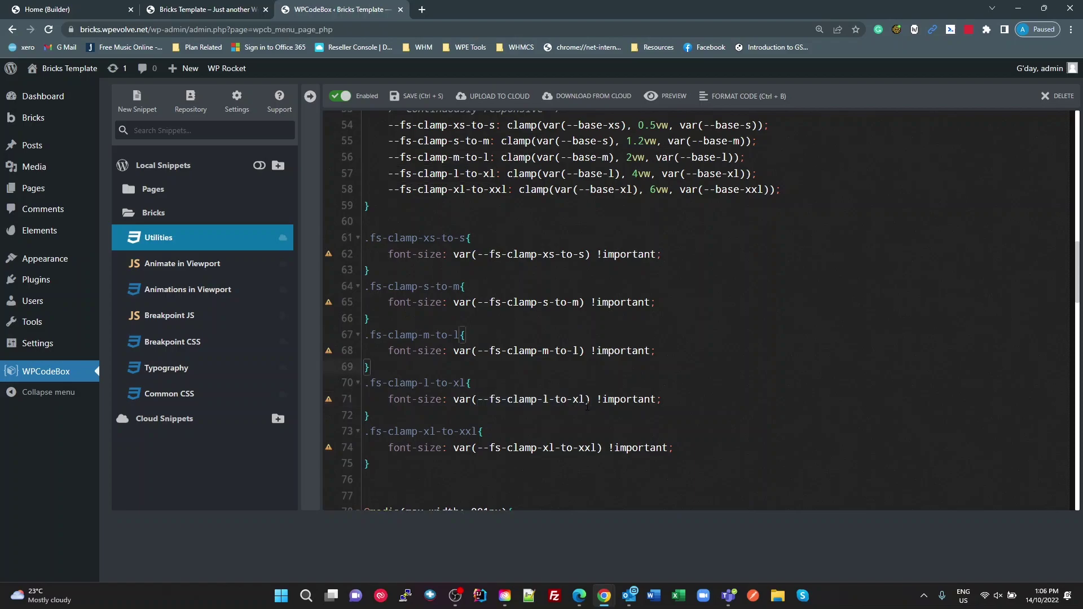
left_click_drag(590, 401, 455, 401)
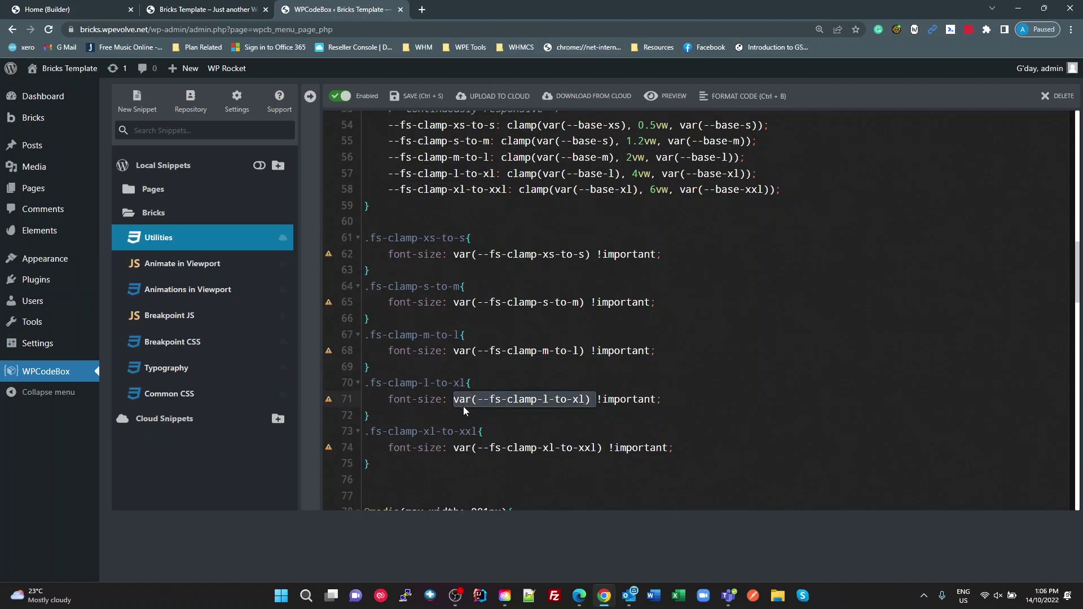
- Back in the Bricks builder, set the "L to XL" heading's ID-level font size to var(--fs-clamp-l-to-xl)
left_click(112, 9)
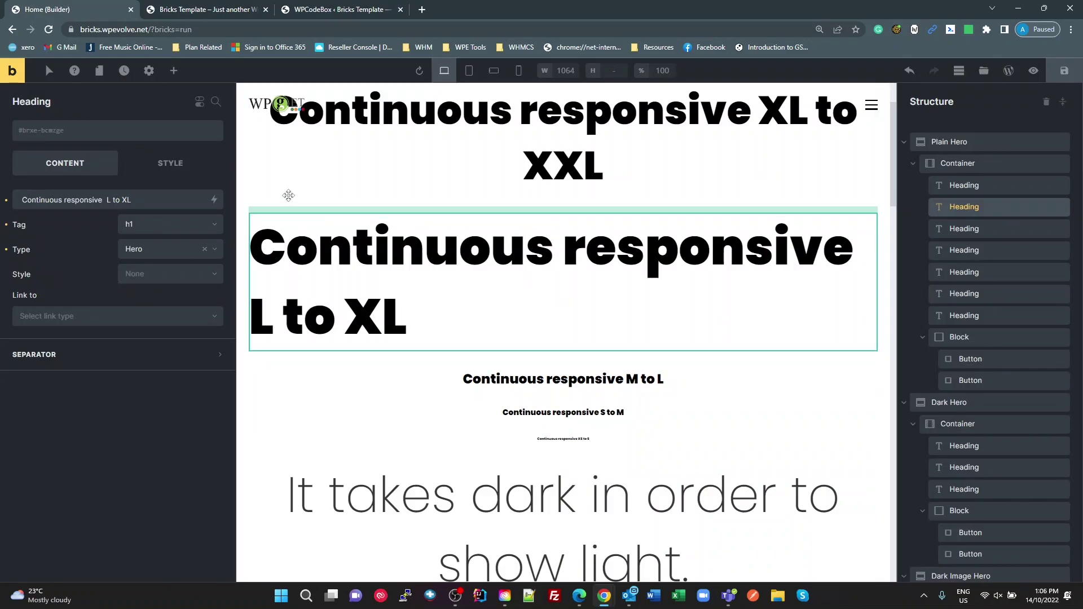
left_click(172, 165)
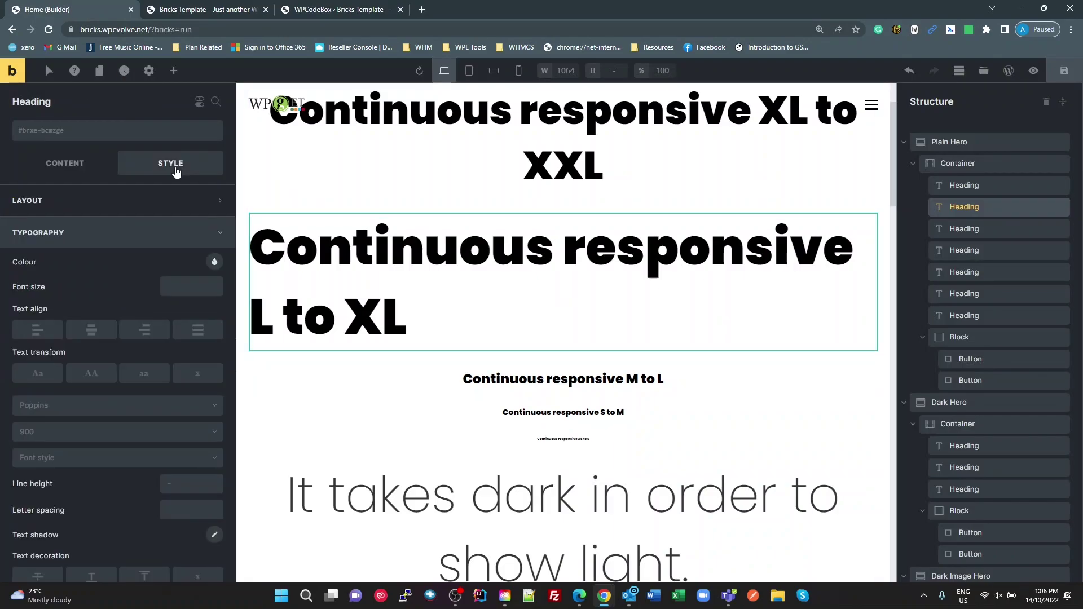
left_click(195, 288)
key("ctrl+v")
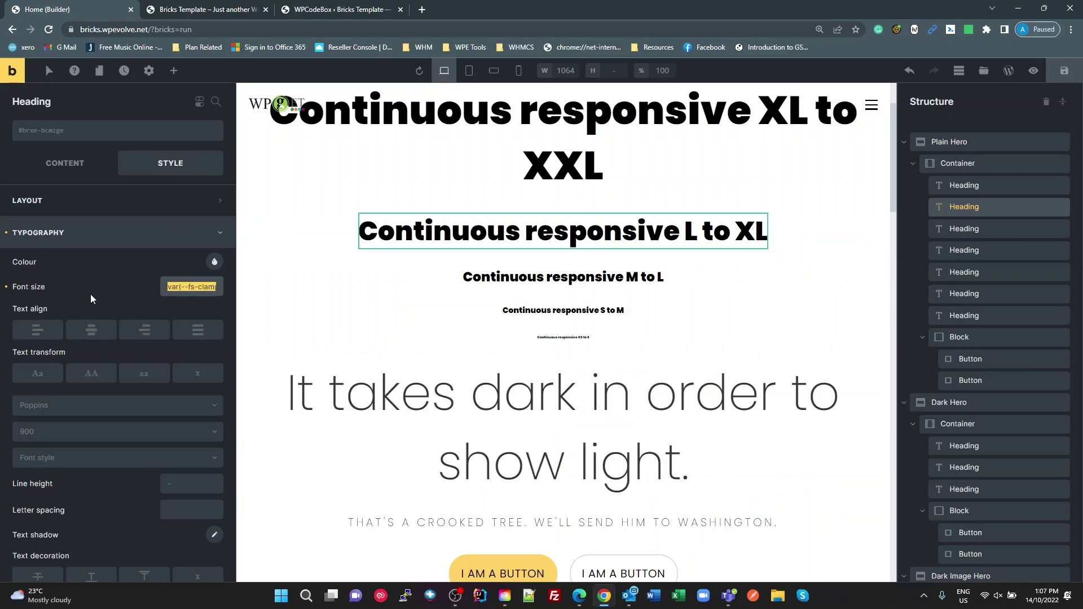
- Widen the element settings area and read through the heading's font-size value
left_click(172, 287)
left_click_drag(237, 308, 282, 289)
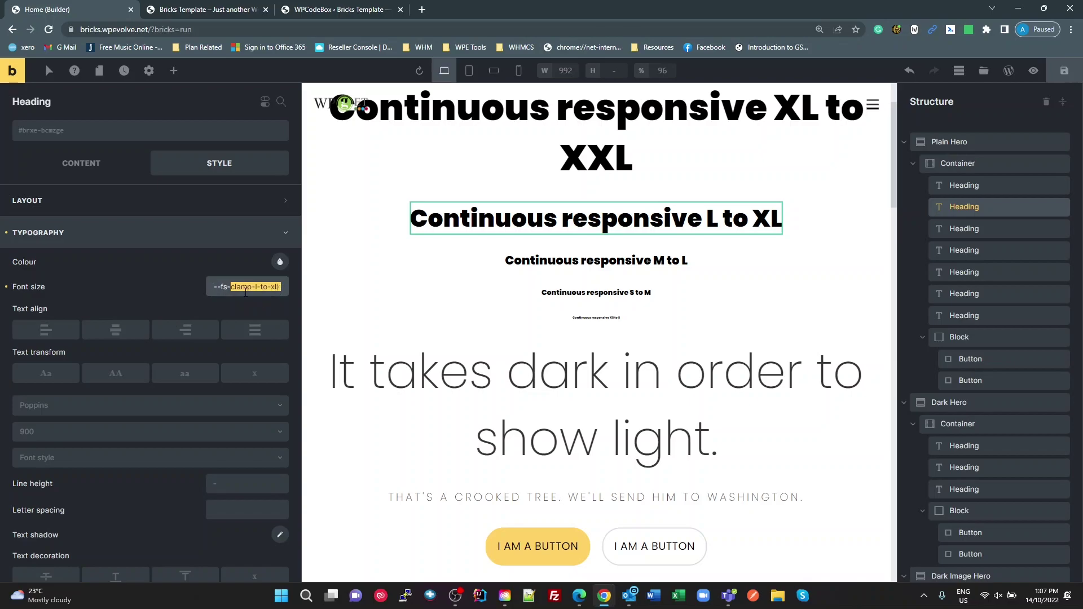
left_click(244, 289)
- Locate the --fs-clamp-l-to-xl variable in the WPCodeBox Utilities snippet and select its full expression clamp(var(--base-l), 4vw, var(--base-xl))
left_click(331, 7)
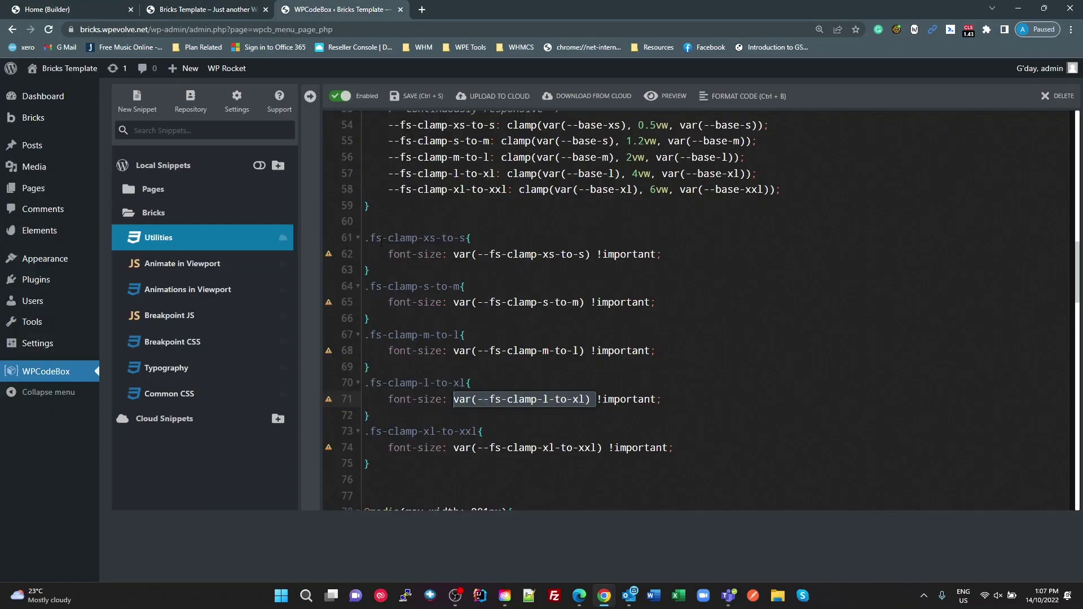
left_click(610, 432)
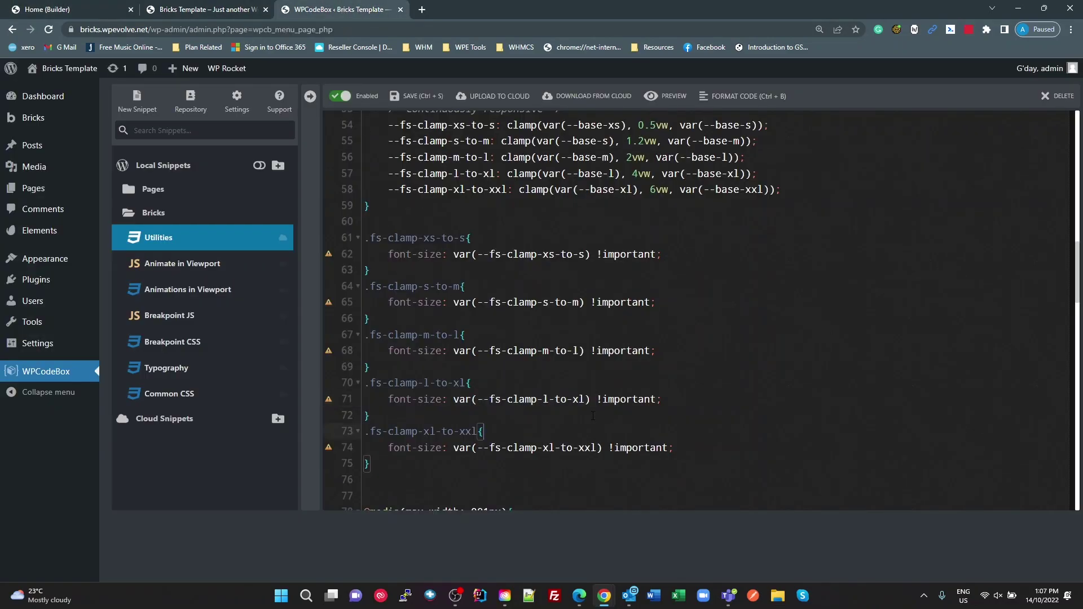
scroll(593, 417, "up", 2)
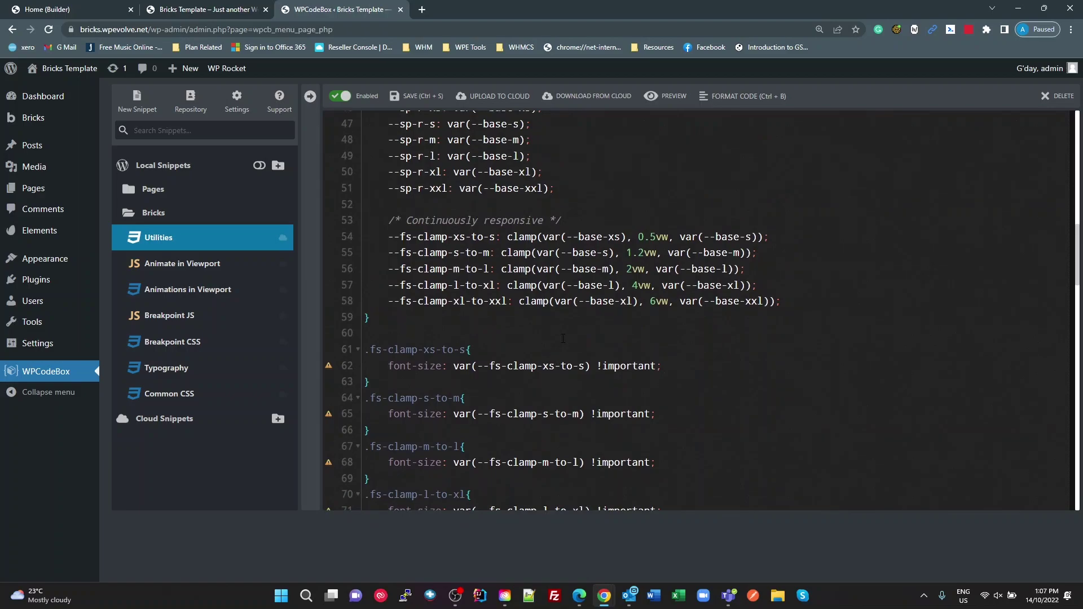
left_click_drag(745, 285, 513, 288)
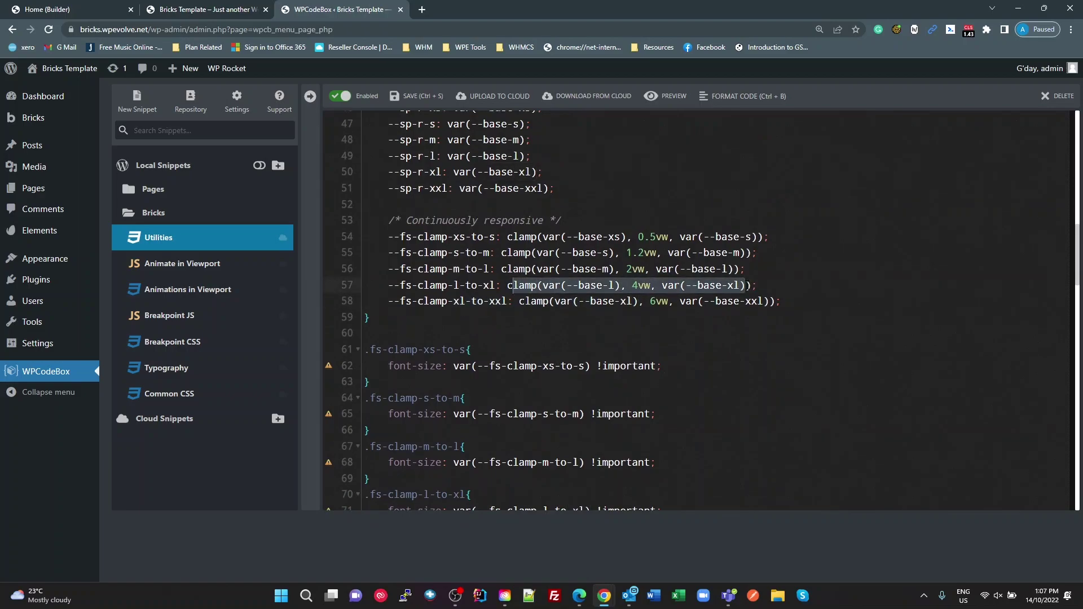
left_click_drag(754, 285, 508, 286)
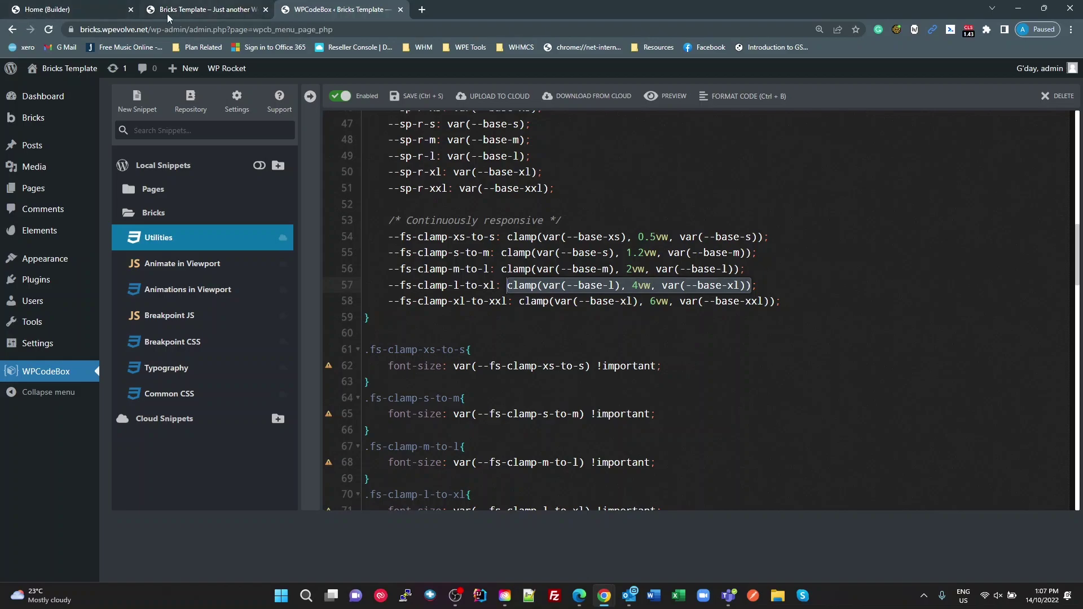
- Back in the Bricks builder, set the "L to XL" heading's ID-level font size to clamp(var(--base-l), 4vw, var(--base-xl)) and read through the expression
left_click(73, 9)
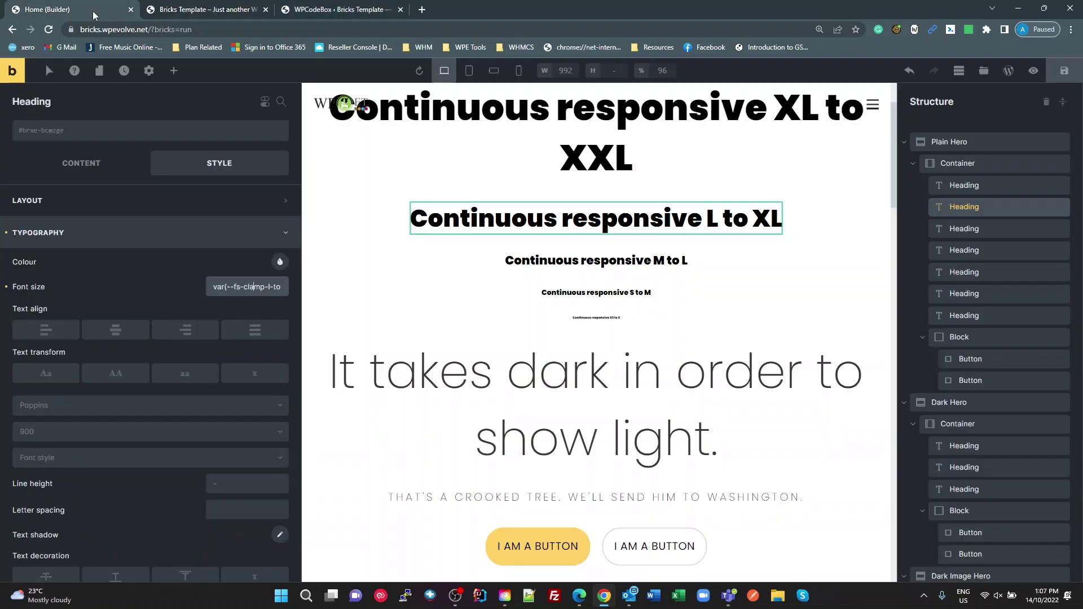
left_click(255, 288)
key("ctrl+v")
key("ctrl+a")
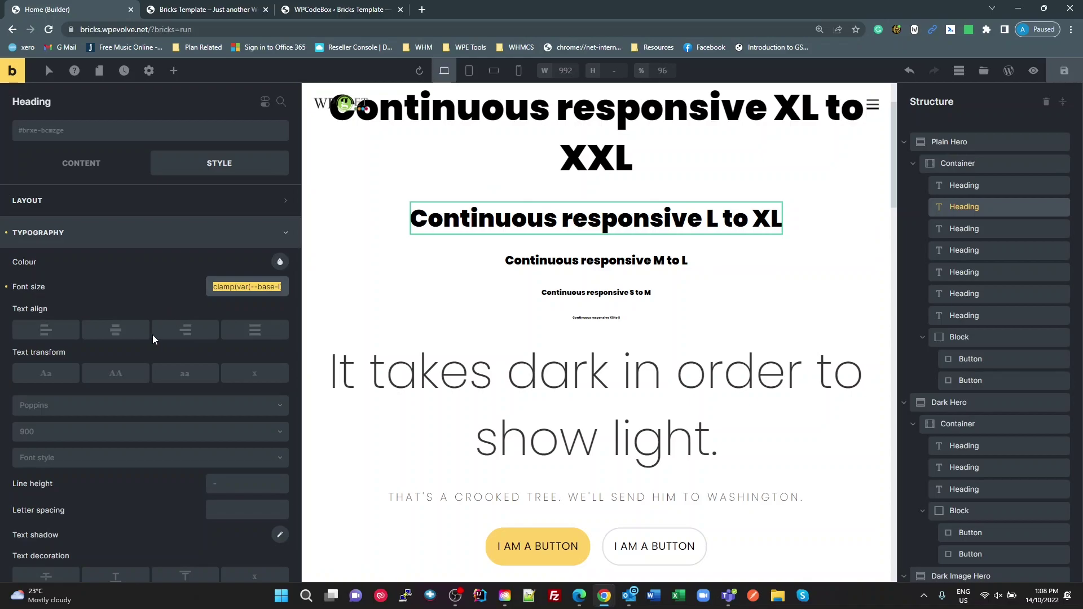
left_click(220, 288)
triple_click(219, 290)
left_click_drag(248, 286, 166, 299)
left_click(229, 286)
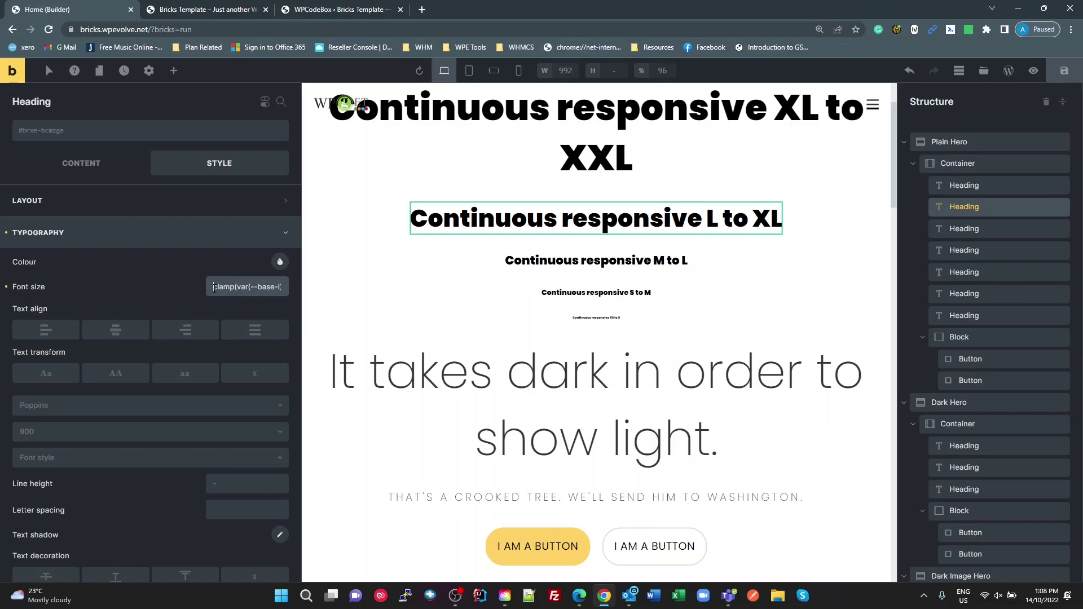
left_click_drag(214, 287, 230, 288)
- Clear the "L to XL" heading's ID-level font size and assign it the existing class fs-clamp-l-to-xl
triple_click(229, 286)
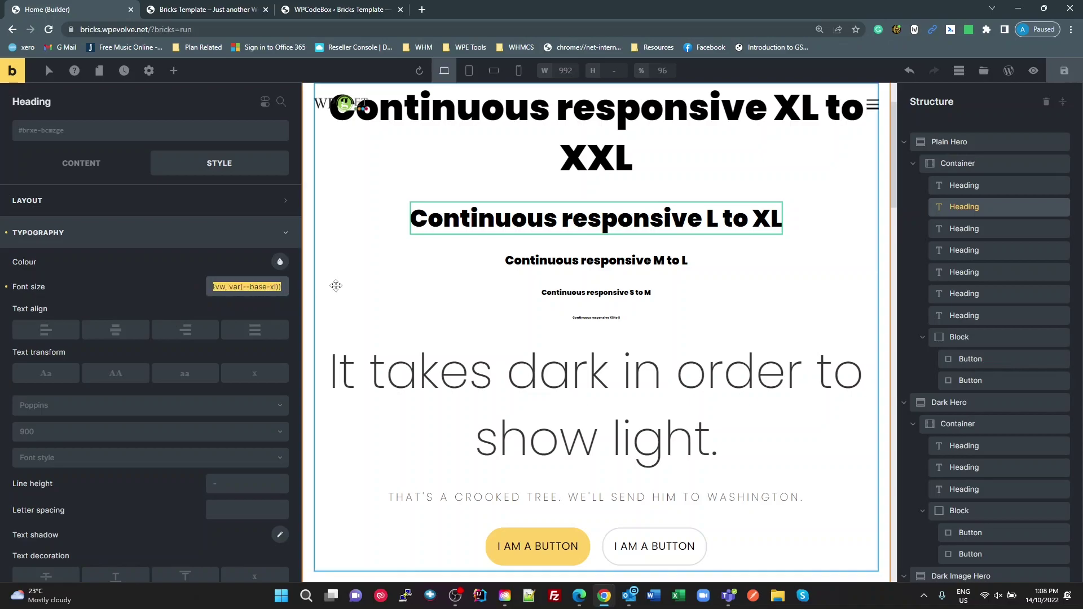
key("BackSpace")
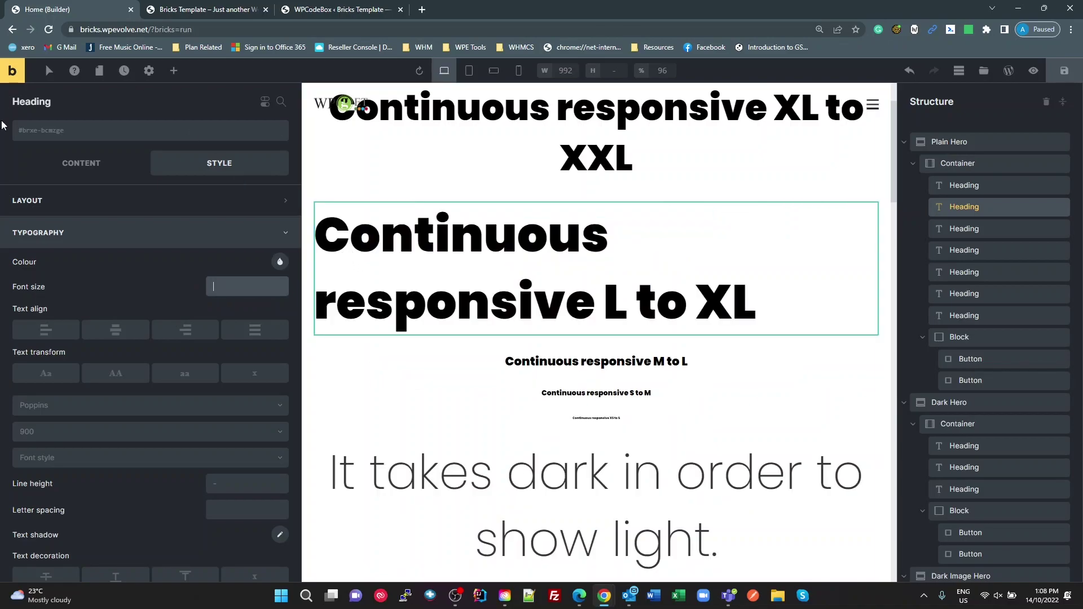
left_click(41, 136)
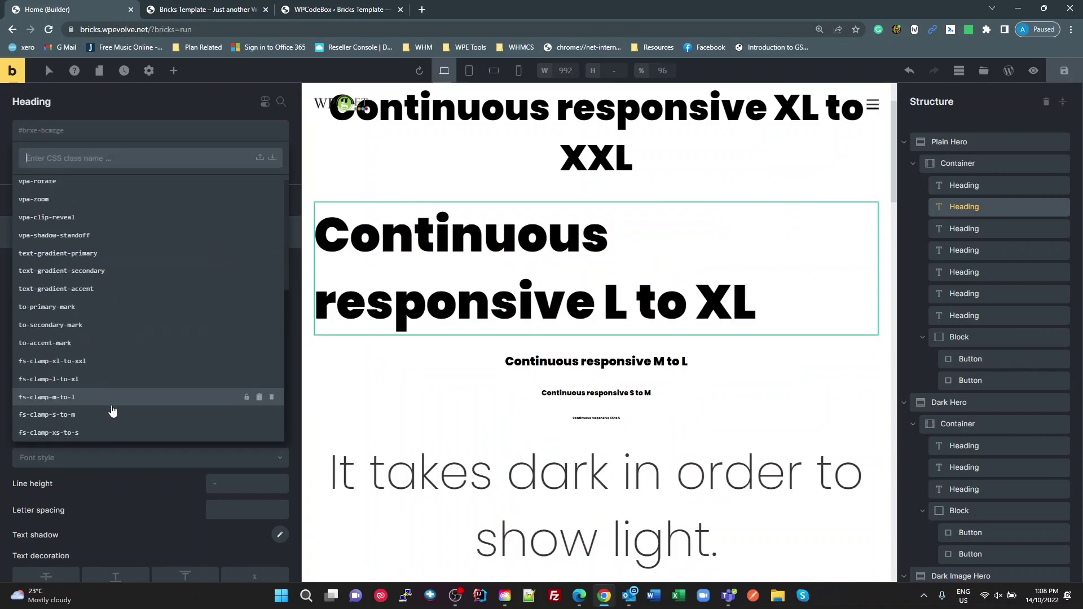
scroll(113, 411, "down", 1)
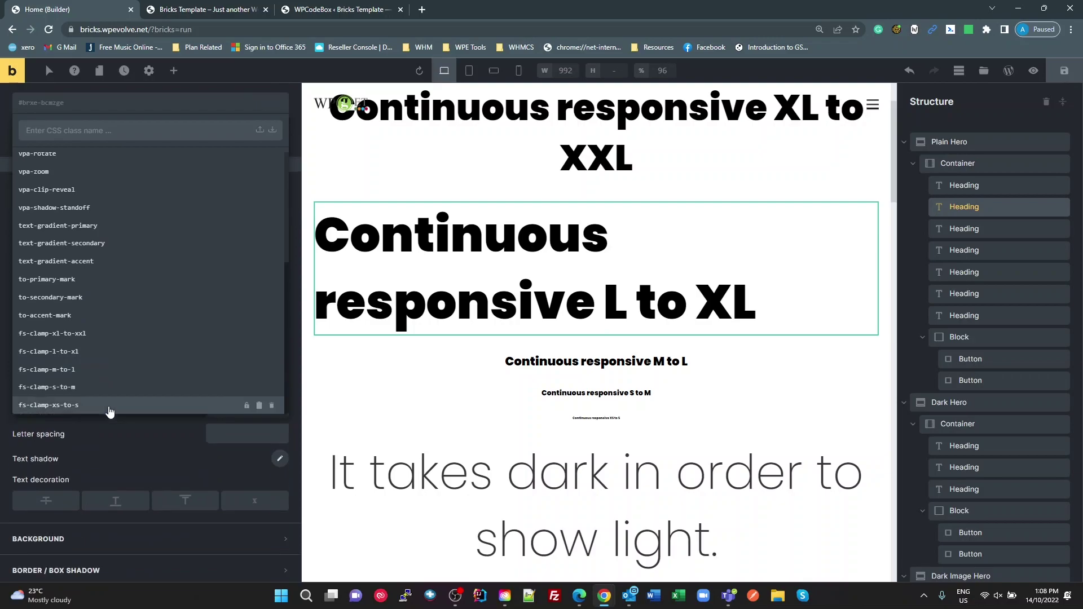
left_click(89, 352)
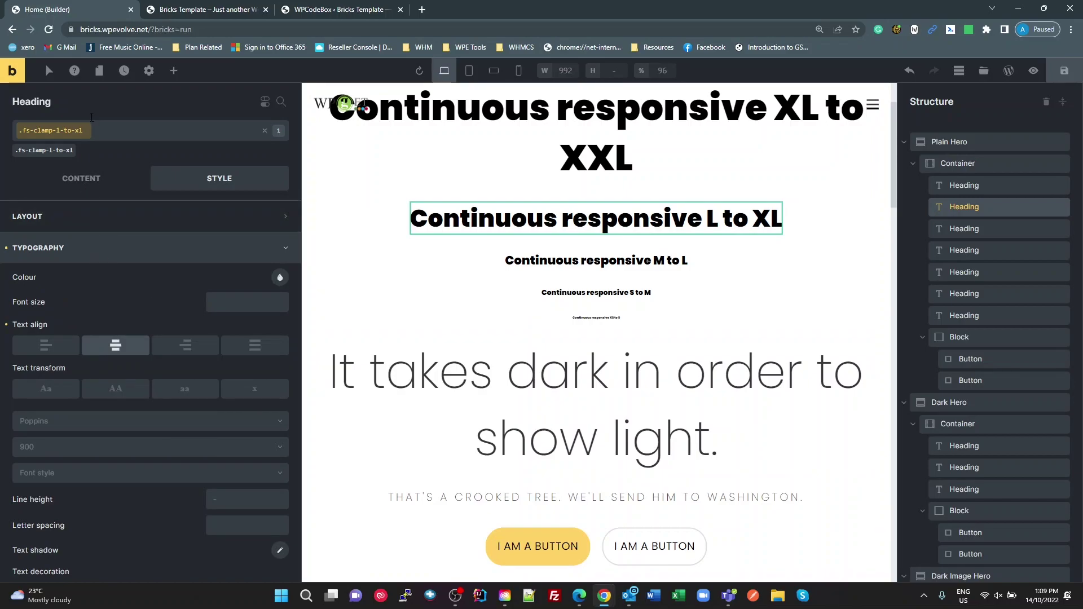
mouse_move(34, 138)
- Review the fs-clamp class rules in the WPCodeBox Utilities snippet and check the clamp headings on the front-end page
left_click(344, 12)
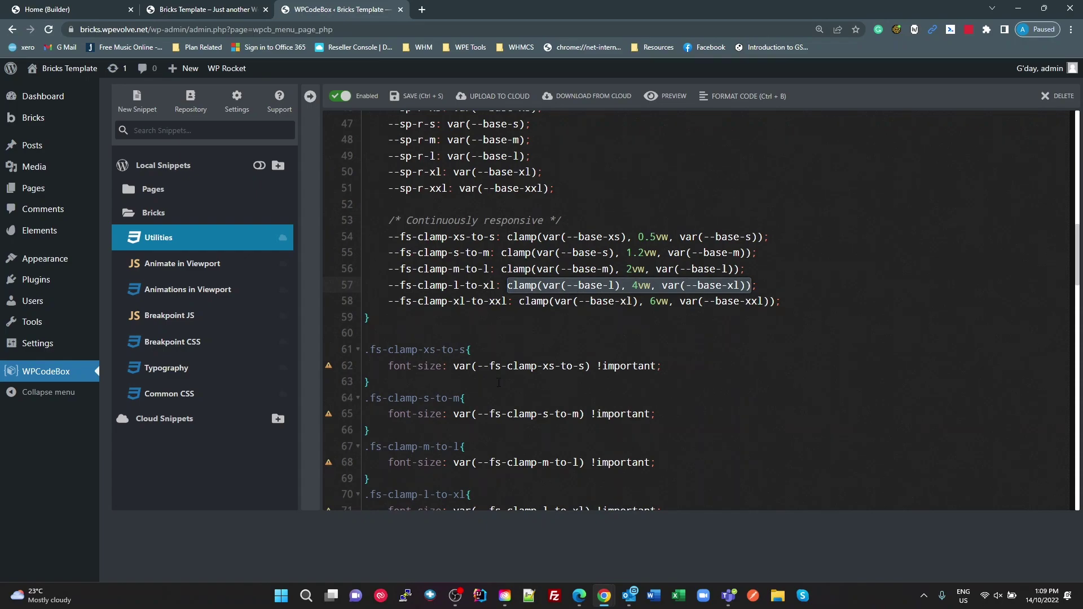
scroll(499, 383, "down", 2)
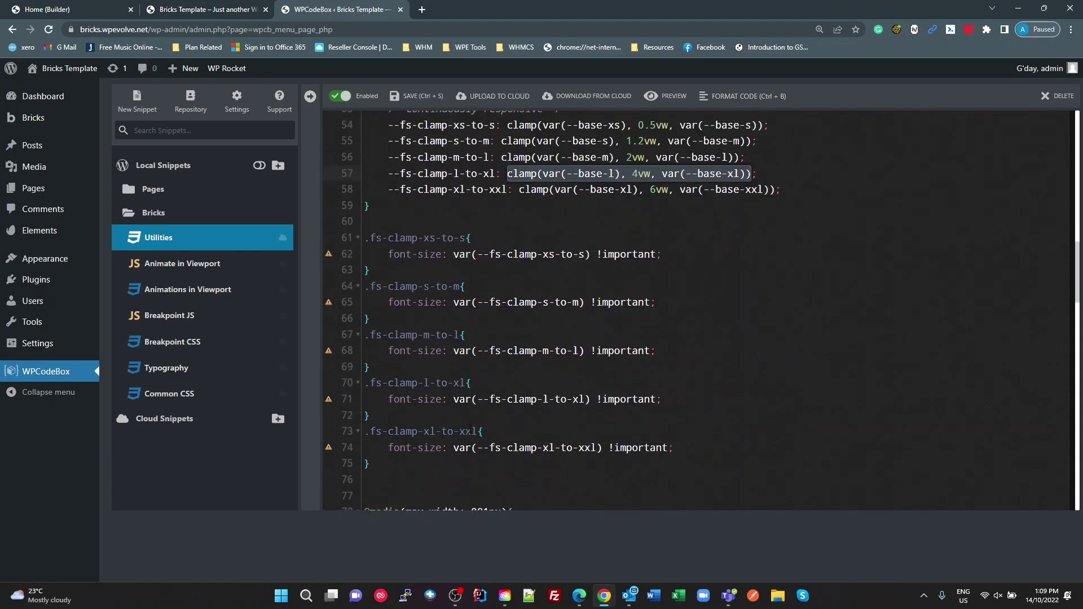
left_click(173, 15)
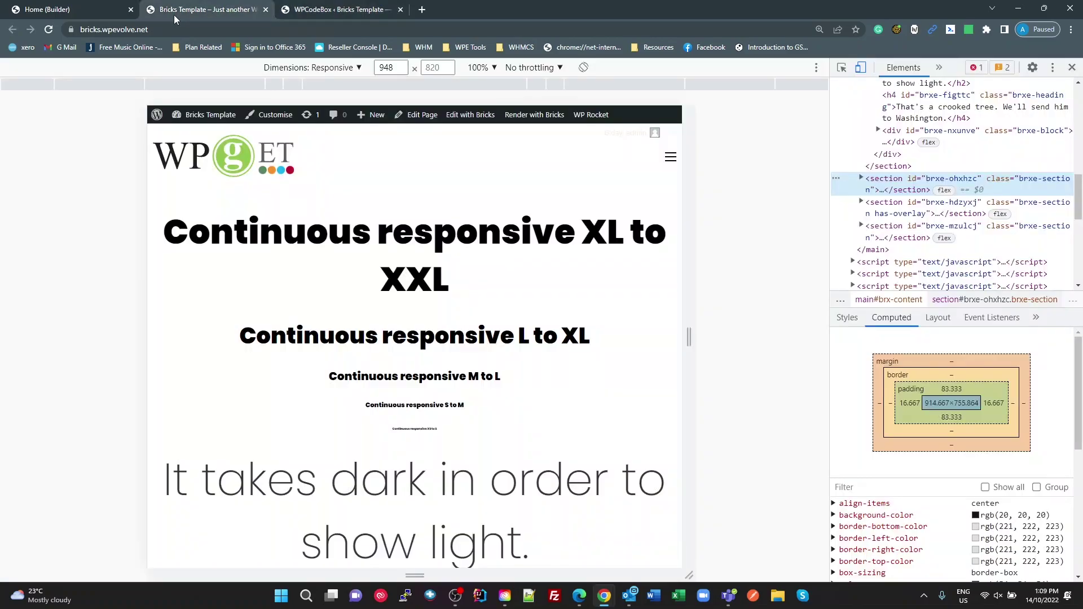
- Examine the Dark Hero section in the Bricks builder and on the front-end page, widening the responsive preview to 1066 px
left_click(82, 16)
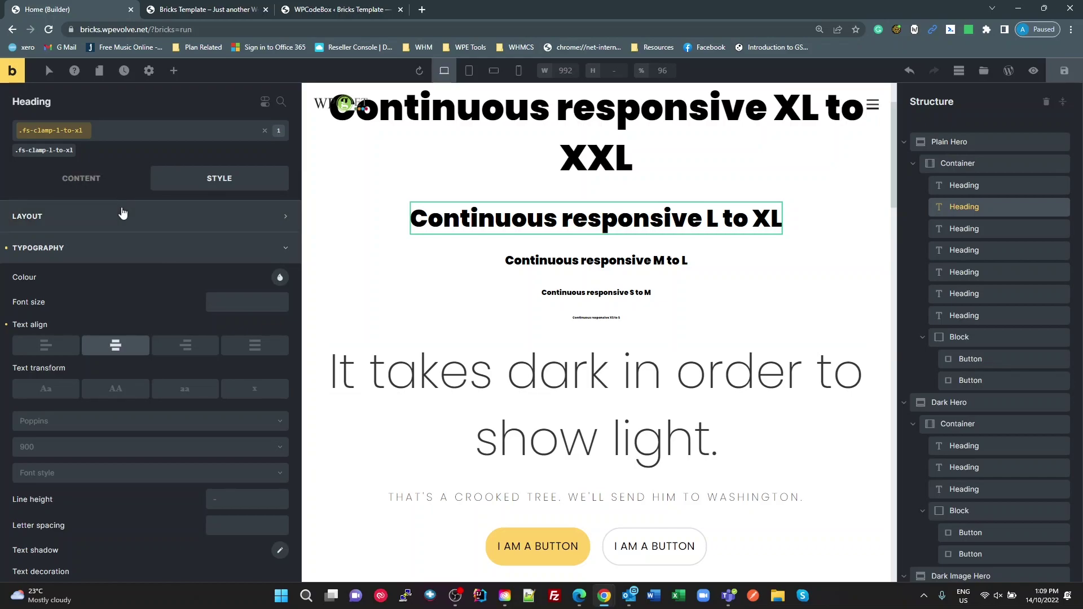
scroll(679, 404, "down", 1)
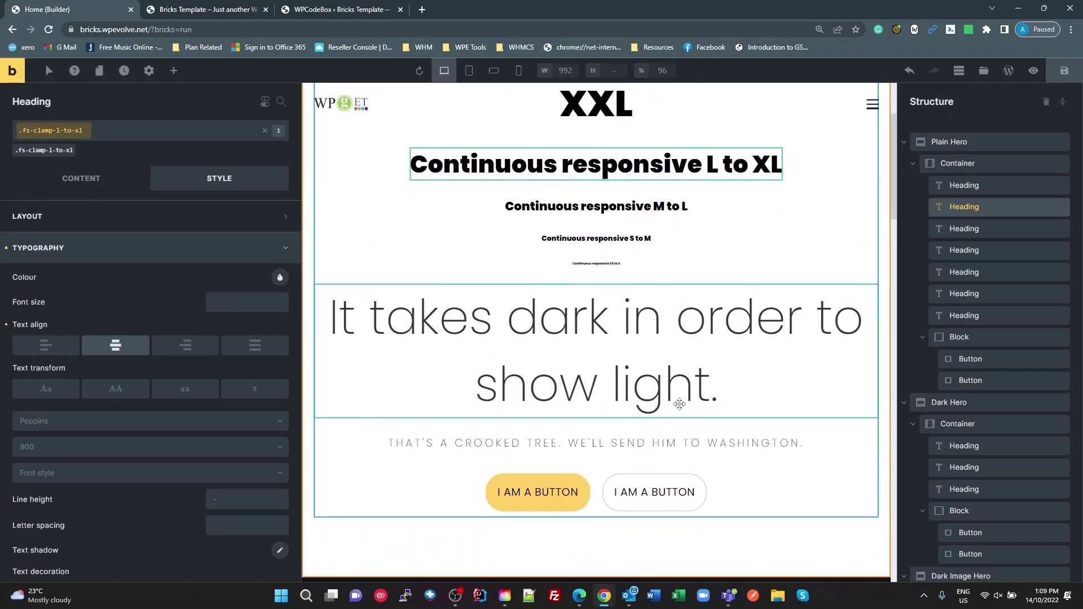
scroll(679, 404, "down", 4)
left_click(679, 407)
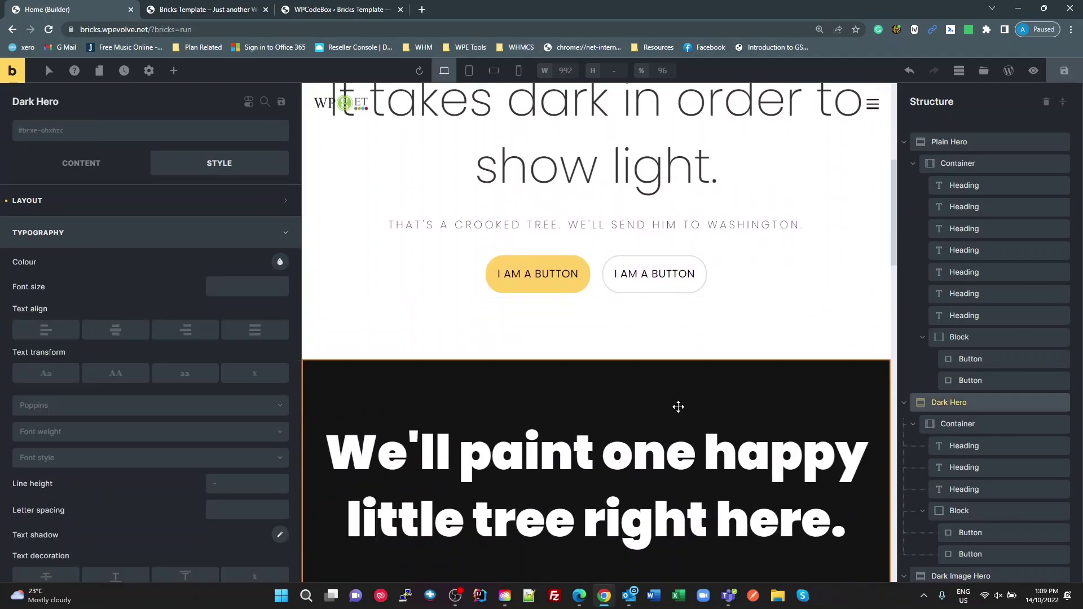
scroll(679, 407, "down", 3)
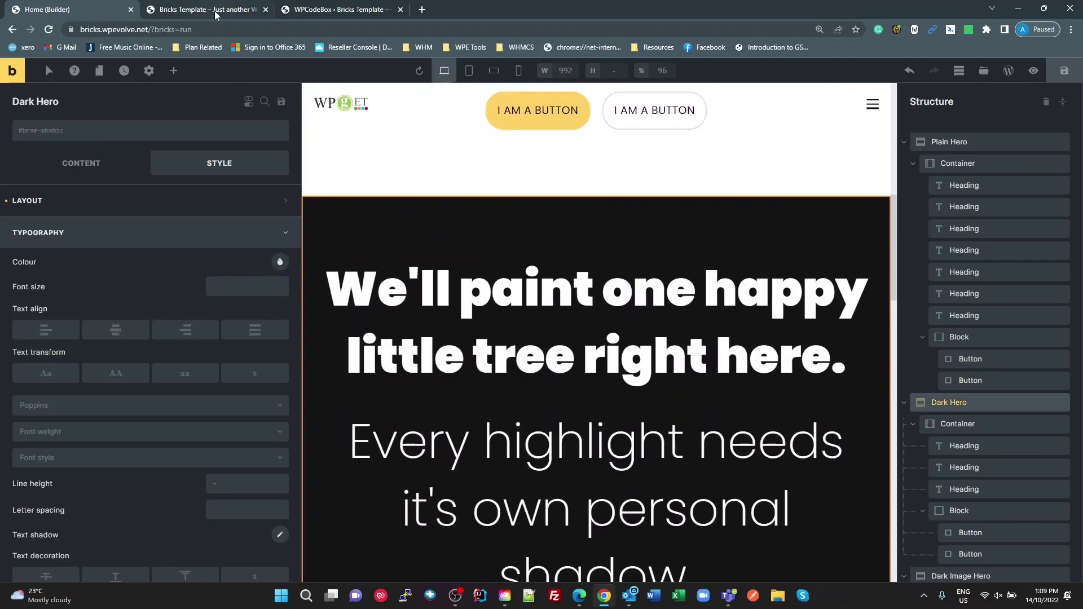
left_click(215, 15)
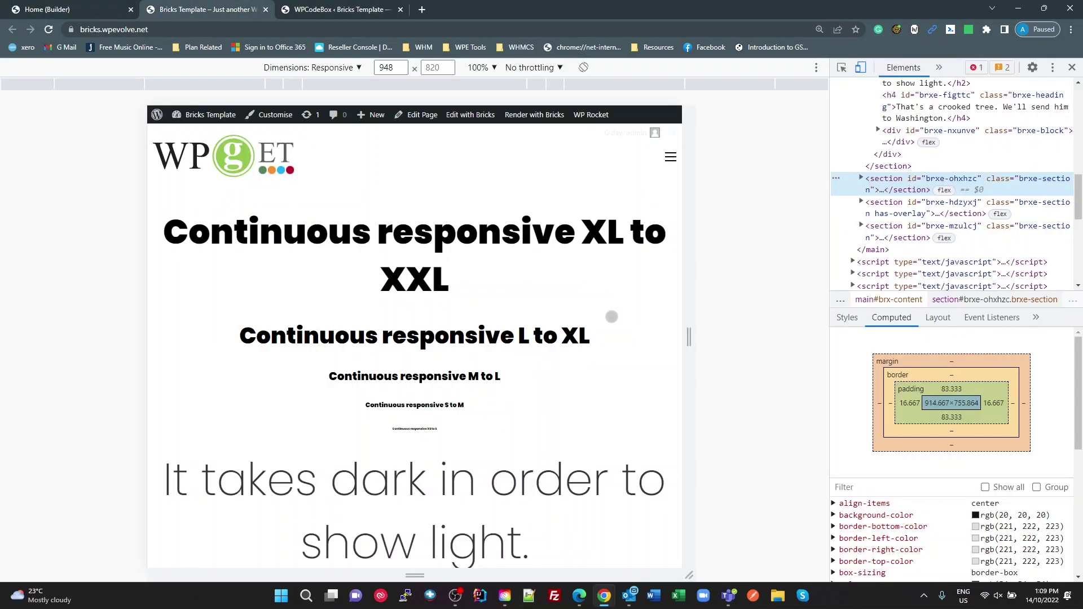
scroll(612, 316, "down", 7)
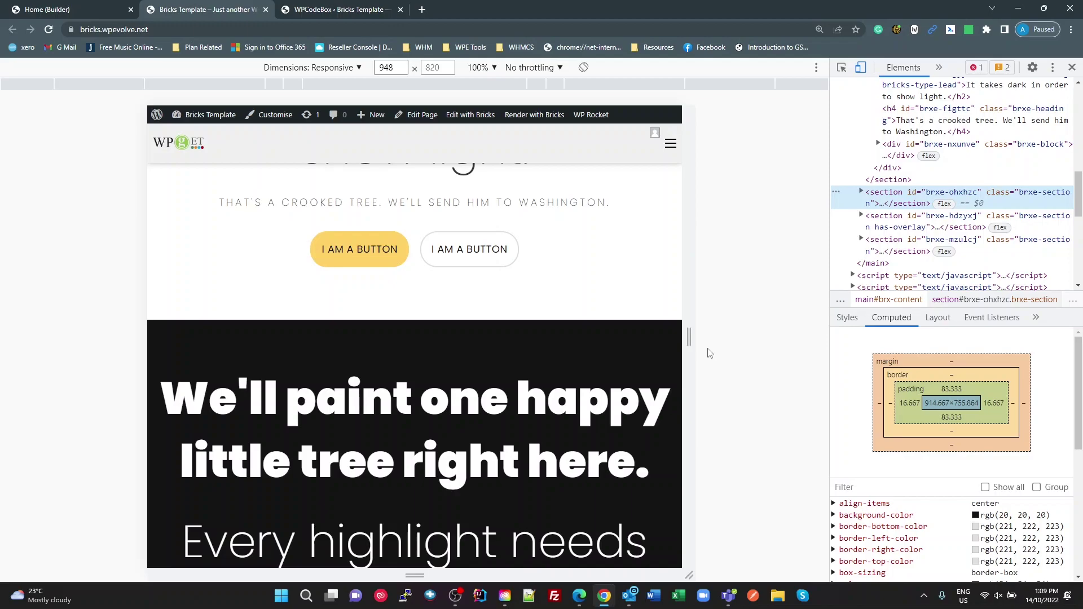
left_click_drag(689, 337, 723, 322)
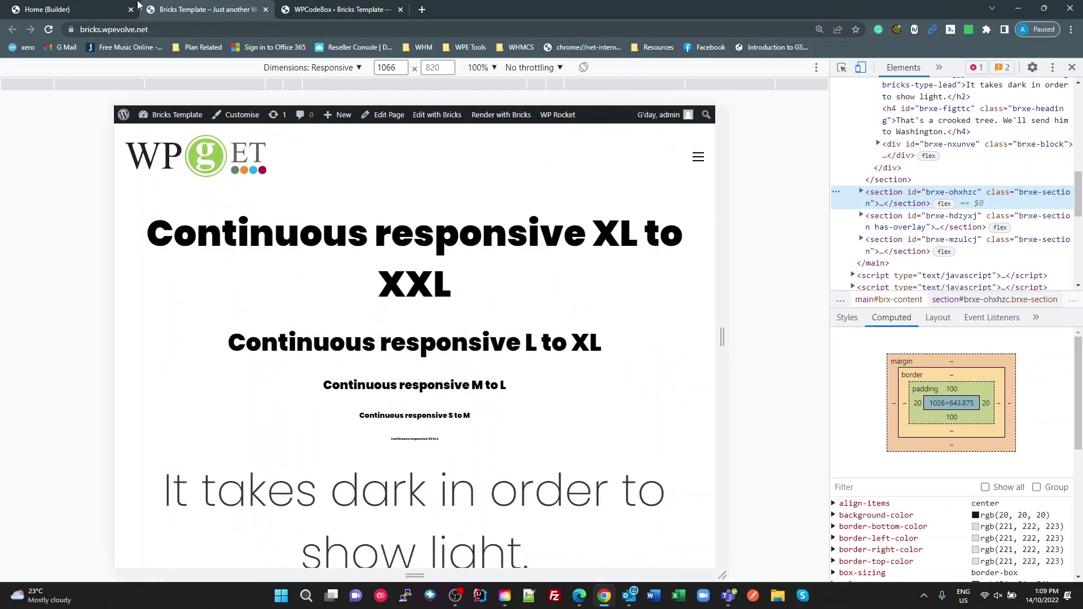
- Switch to the WPCodeBox Utilities snippet and look over the base sizes, breakpoint divisors and continuously responsive clamp variables
left_click(314, 11)
scroll(703, 362, "up", 10)
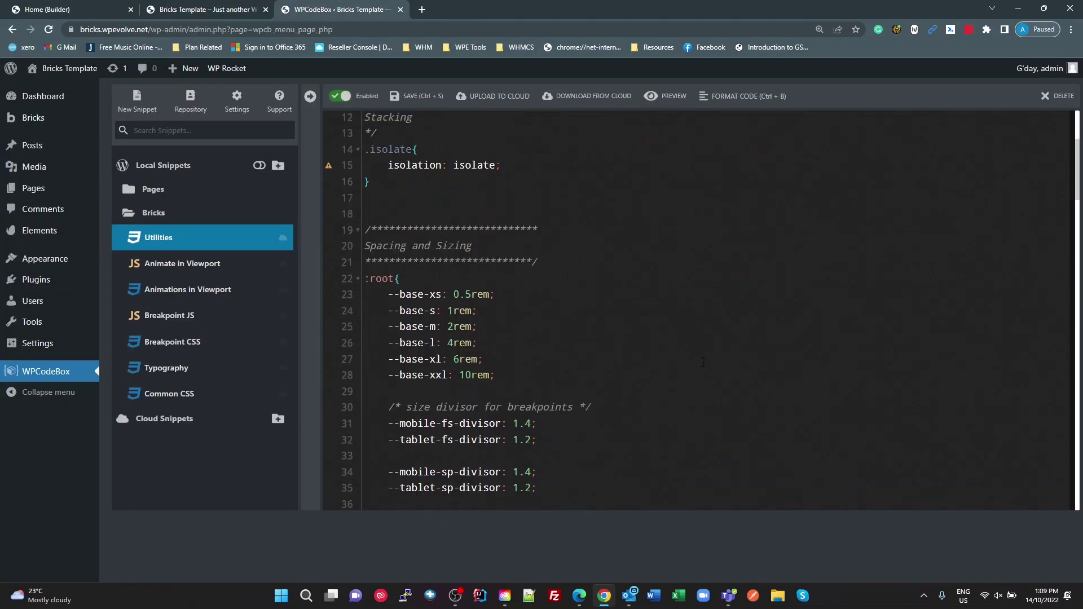
scroll(703, 362, "up", 4)
scroll(703, 362, "down", 12)
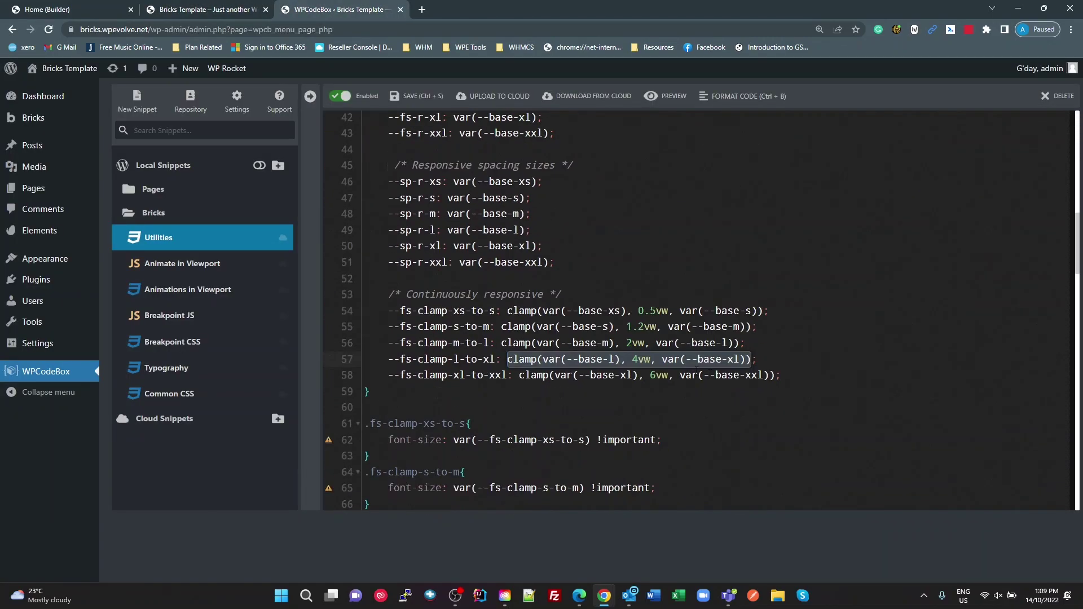
scroll(697, 370, "up", 3)
- Examine the responsive spacing variables from --sp-r-xs to --sp-r-xxl and the base variables they reference
left_click(664, 347)
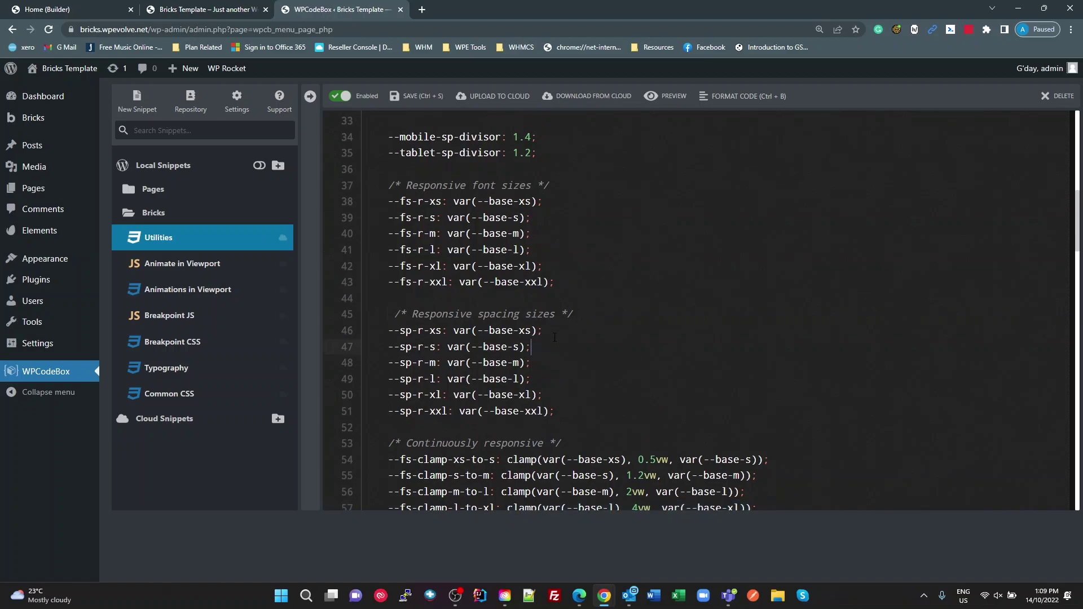
left_click(549, 317)
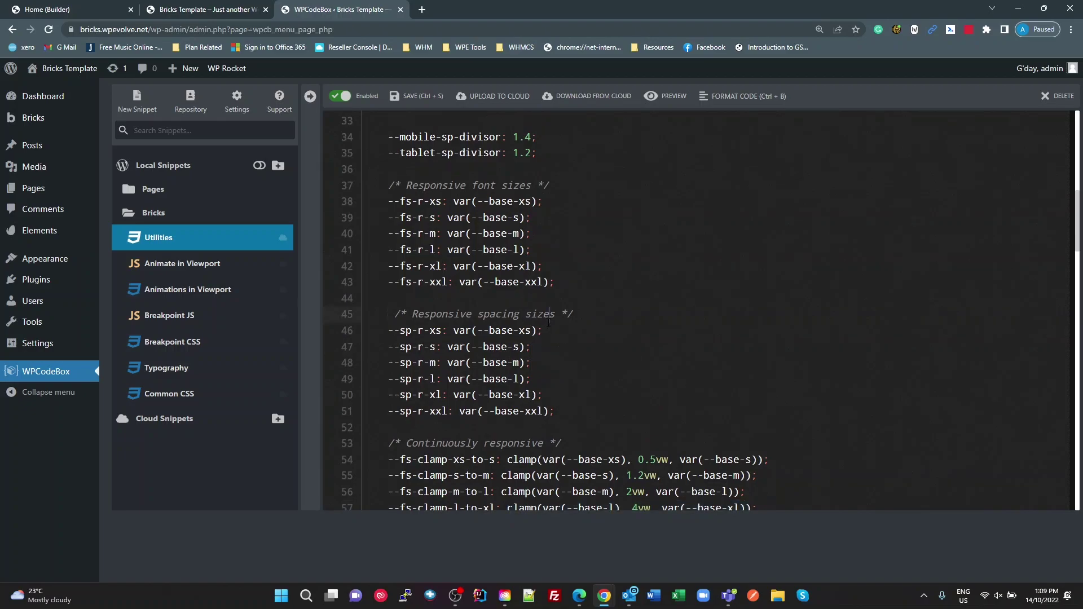
left_click(401, 331)
left_click_drag(532, 330, 477, 331)
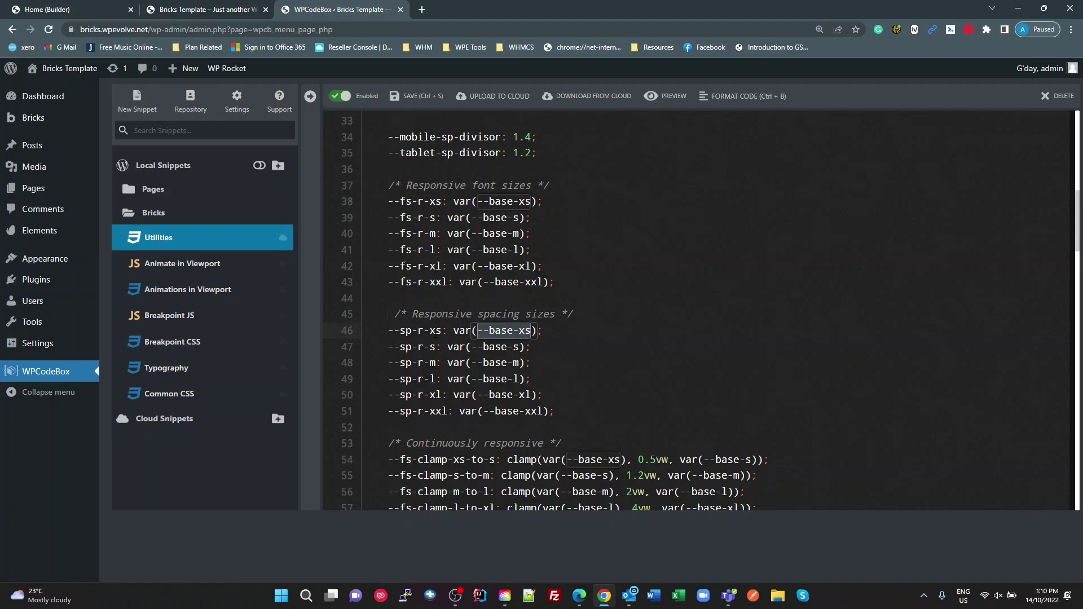
left_click(431, 331)
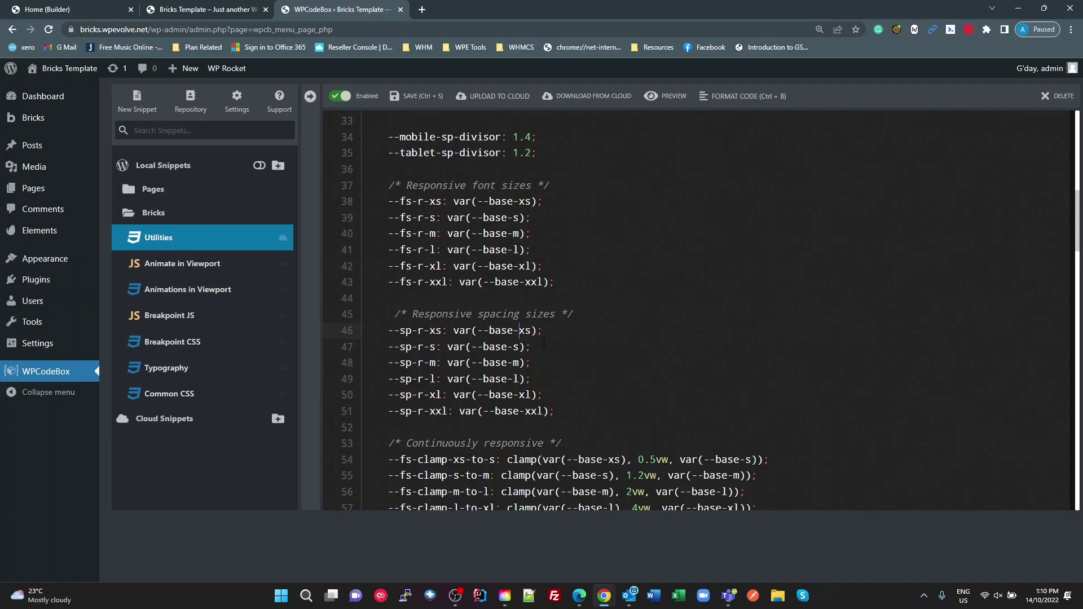
scroll(454, 414, "down", 1)
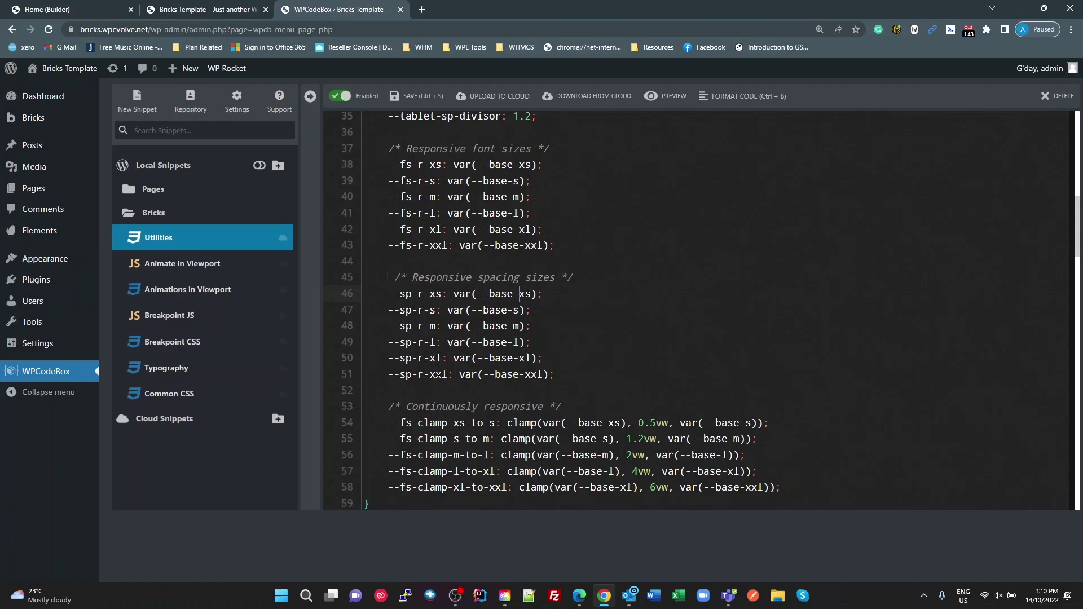
left_click_drag(445, 377, 388, 375)
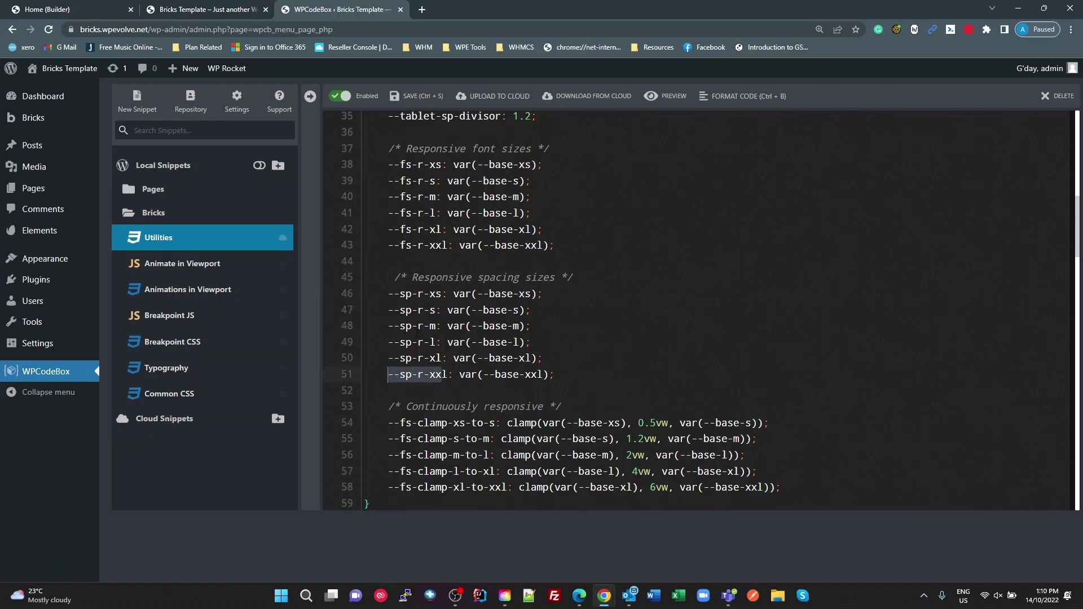
left_click_drag(438, 326, 376, 328)
left_click(593, 316)
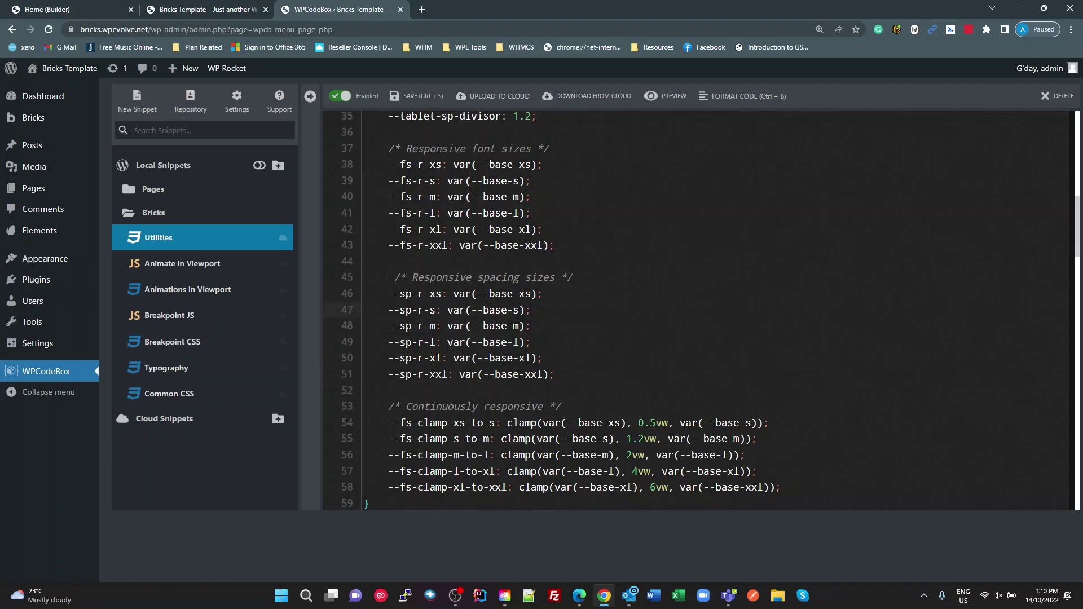
double_click(439, 374)
left_click(538, 374)
- Check the base size and divisor definitions, and narrow the front-end page's responsive preview to 1032 px
scroll(544, 389, "up", 5)
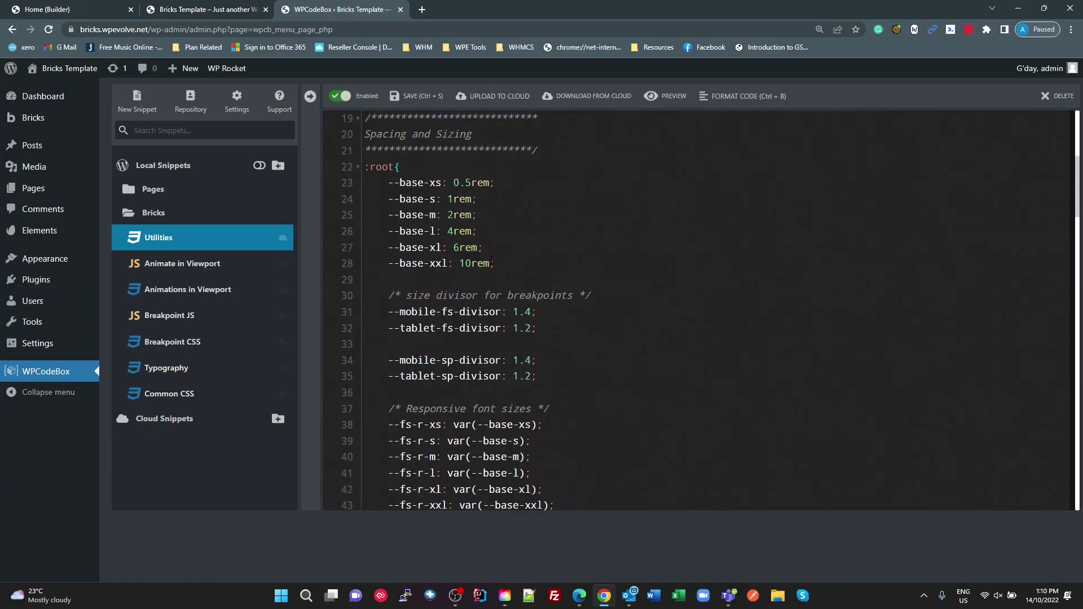
left_click(170, 9)
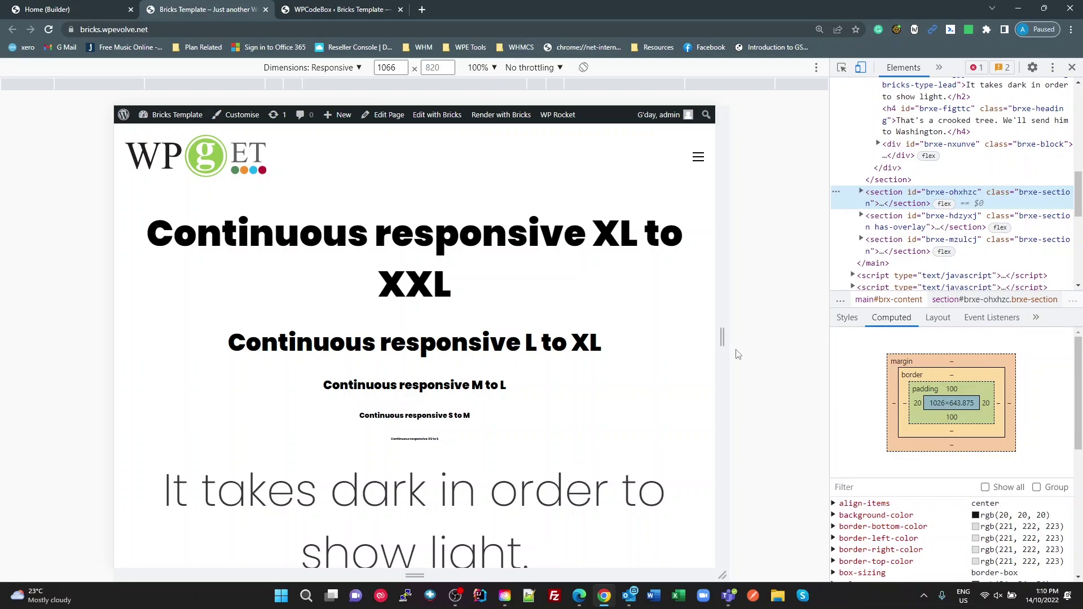
mouse_move(722, 342)
left_mouse_down()
mouse_move(744, 342)
mouse_move(712, 339)
left_mouse_up()
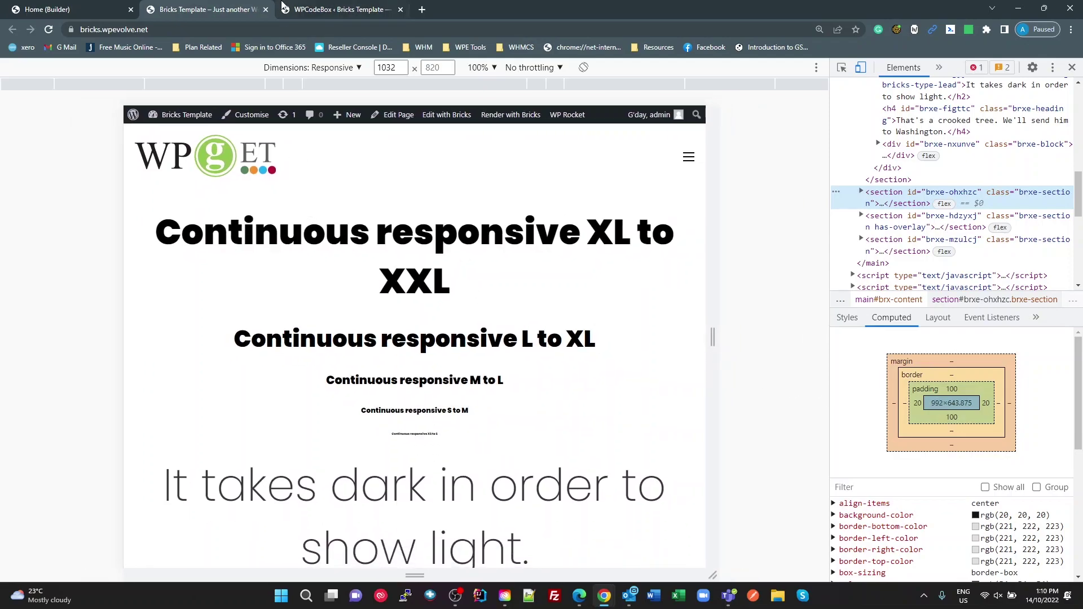
- In the Utilities snippet's max-width: 991px media query, examine how --fs-r and --sp-r variables divide the base sizes by the tablet divisors
left_click(310, 11)
scroll(476, 290, "down", 13)
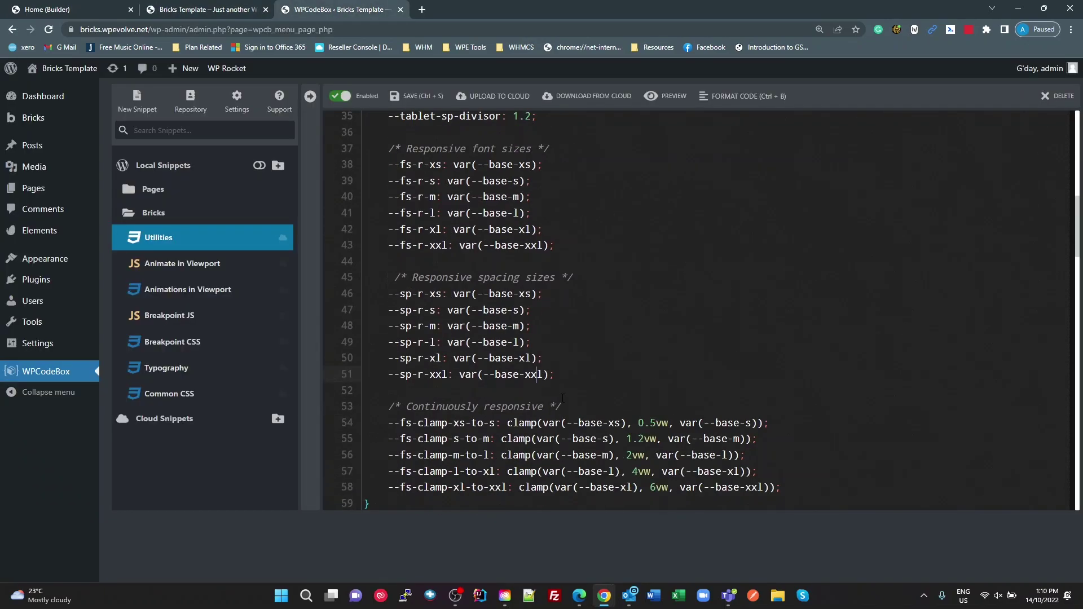
scroll(564, 407, "down", 1)
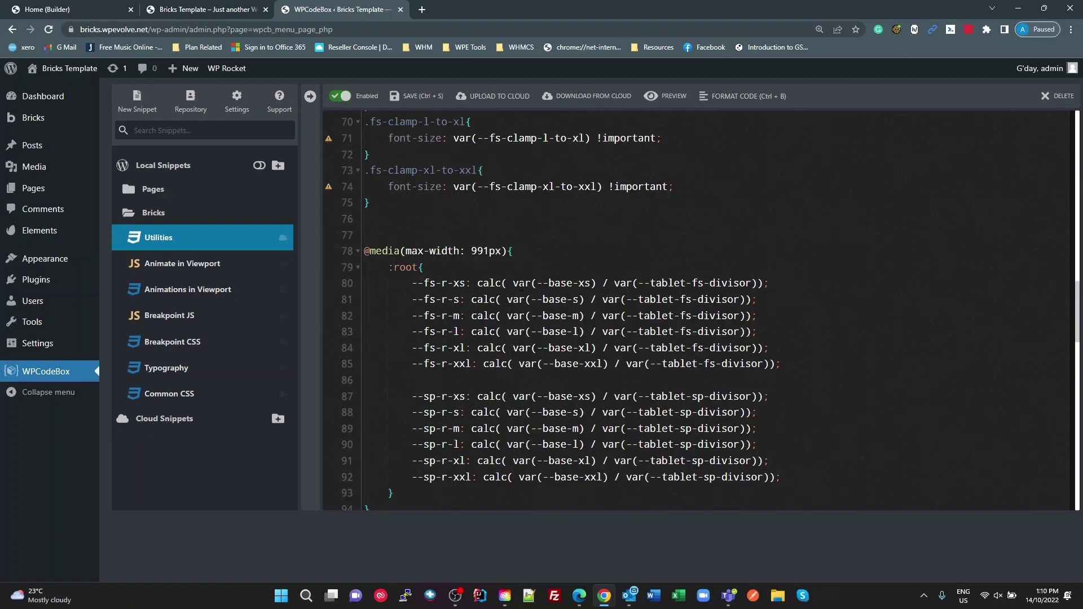
left_click_drag(462, 284, 412, 284)
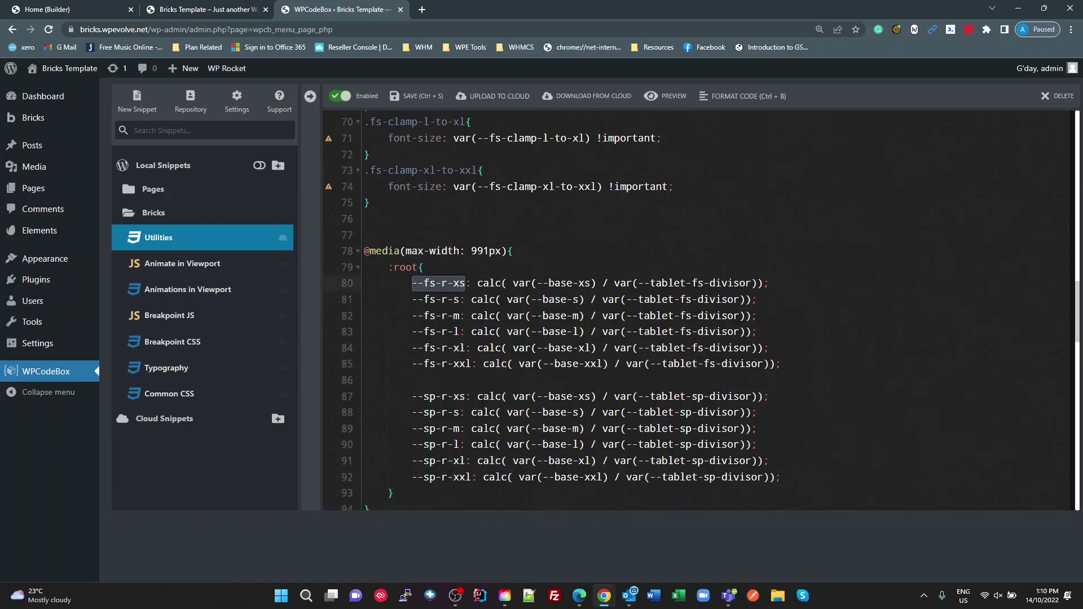
double_click(430, 396)
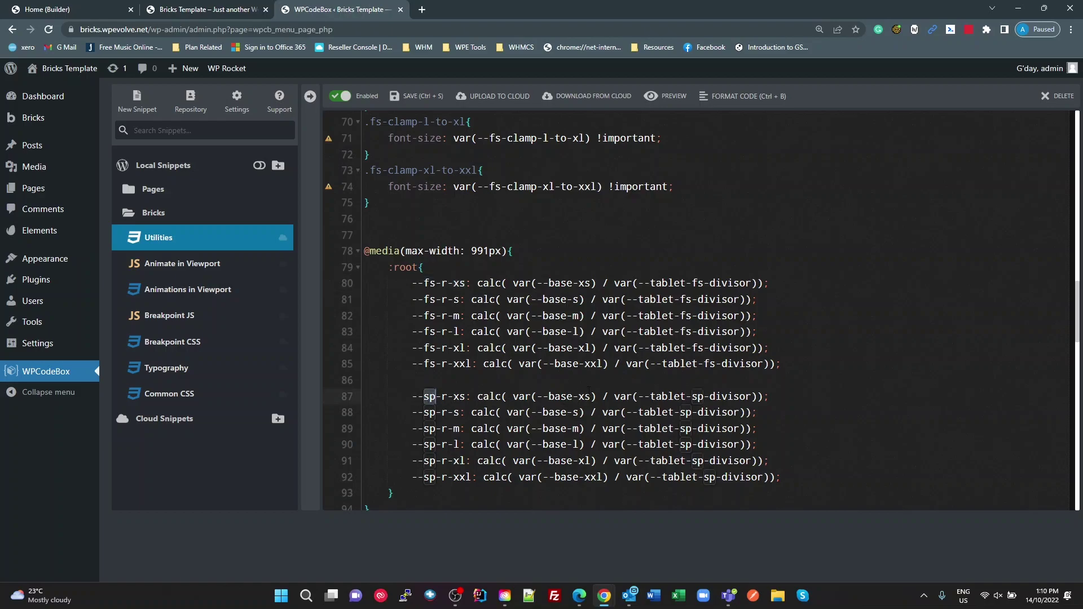
left_click_drag(591, 396, 519, 396)
left_click_drag(609, 396, 759, 396)
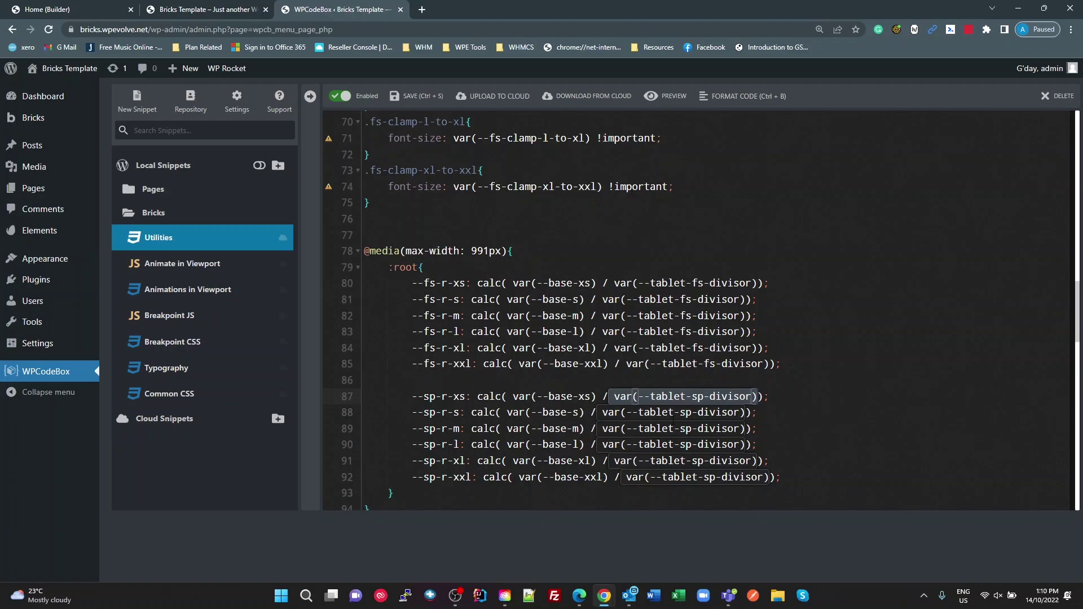
- In the Utilities snippet's Spacing and Sizing block, examine the mobile and tablet spacing divisors together with the base sizes they divide
scroll(495, 266, "up", 7)
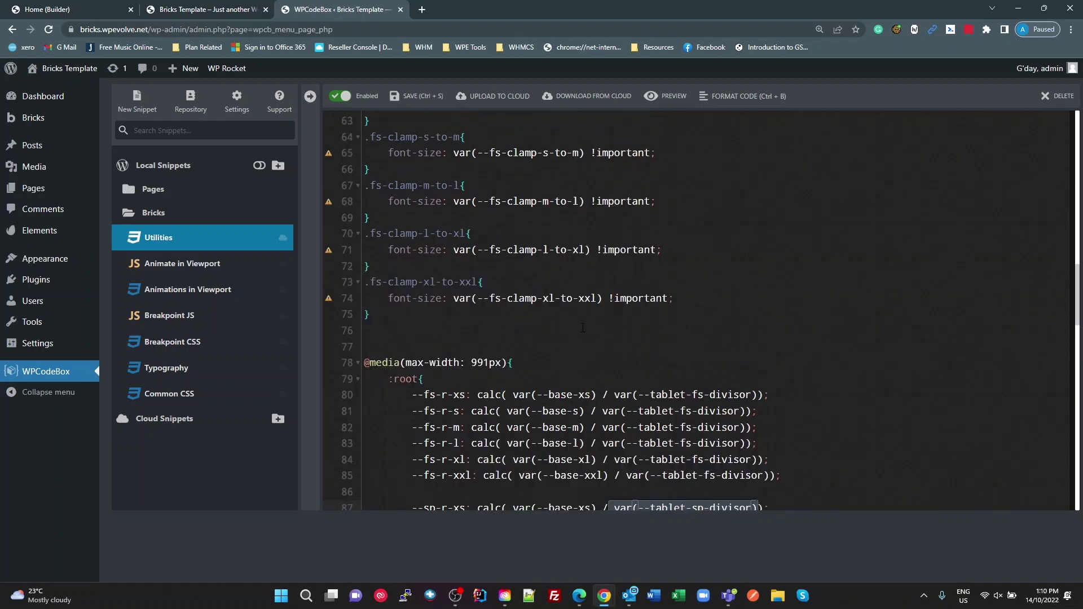
scroll(574, 331, "up", 7)
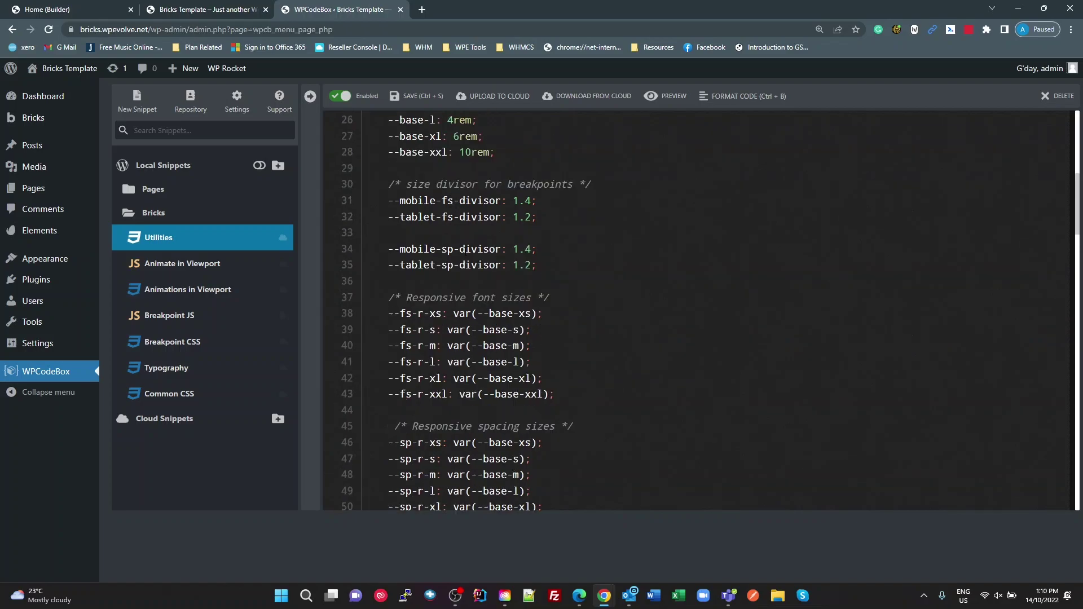
scroll(464, 265, "up", 1)
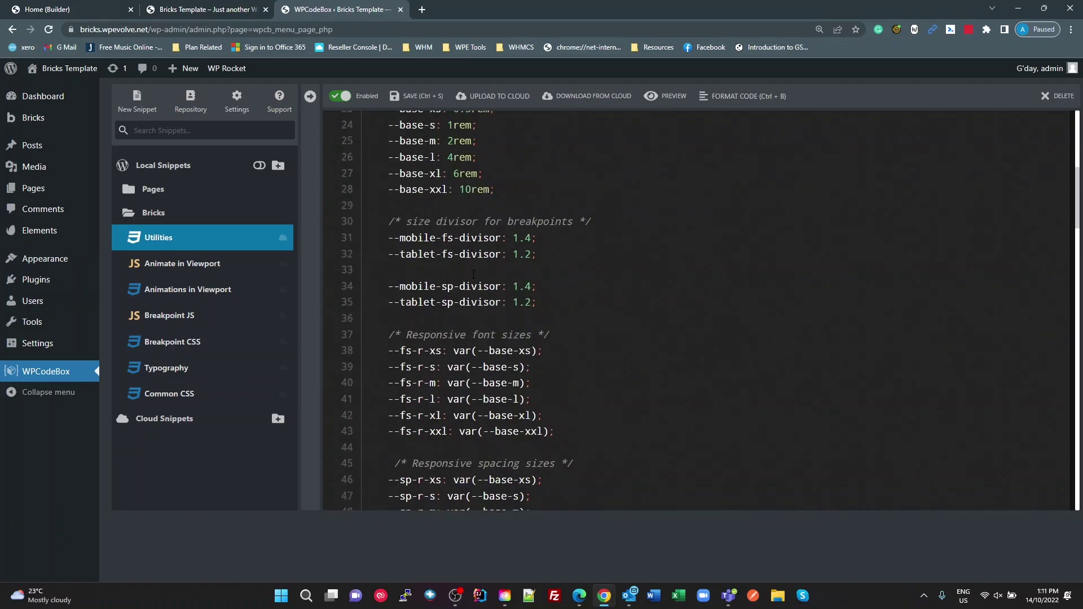
scroll(474, 276, "up", 2)
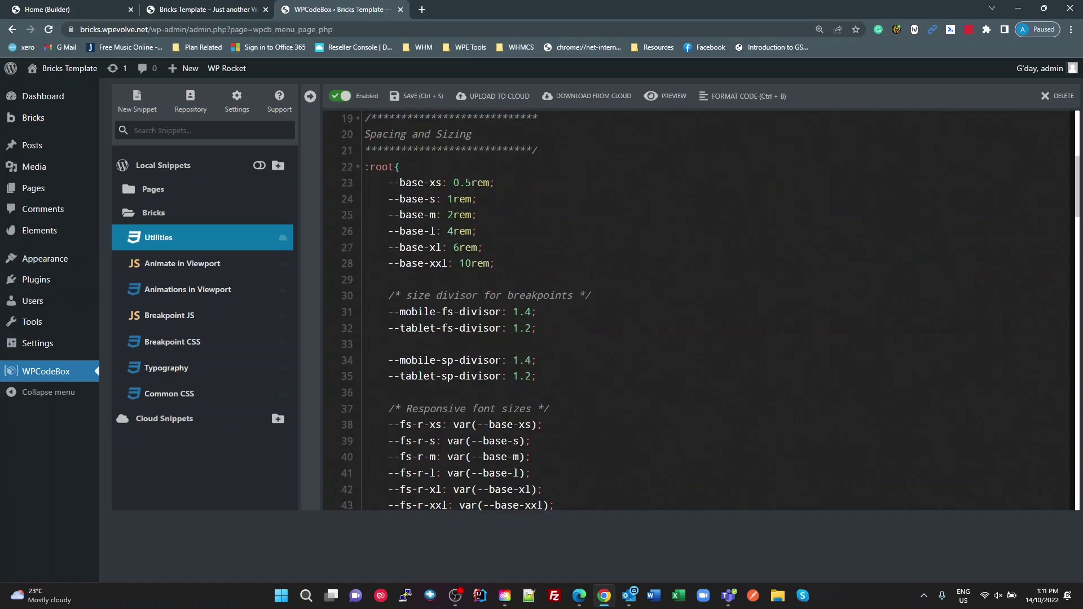
left_click_drag(396, 360, 507, 362)
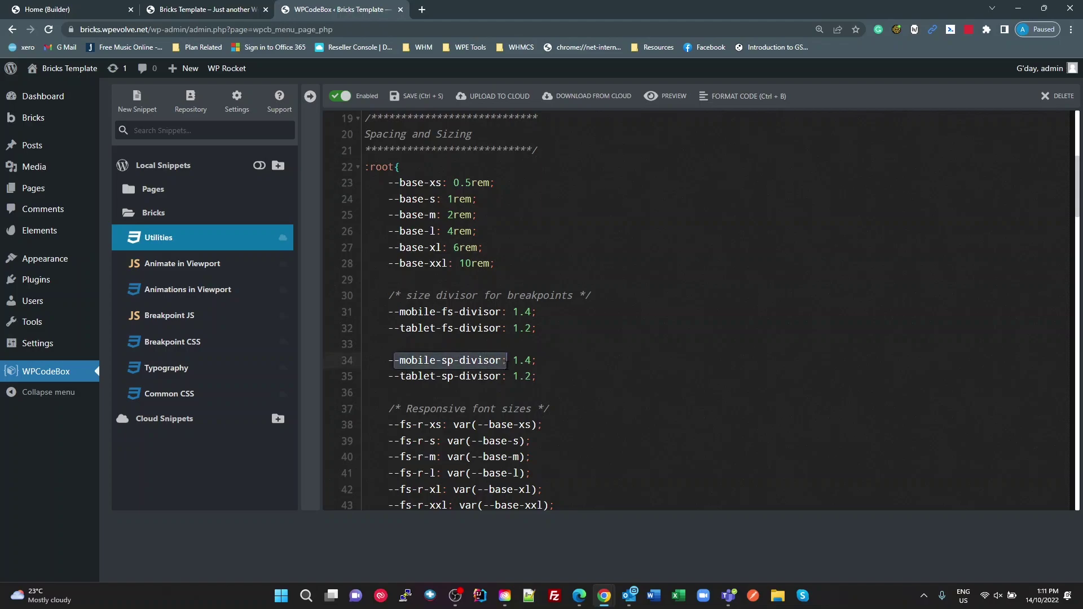
left_click_drag(490, 263, 388, 182)
left_click(528, 361)
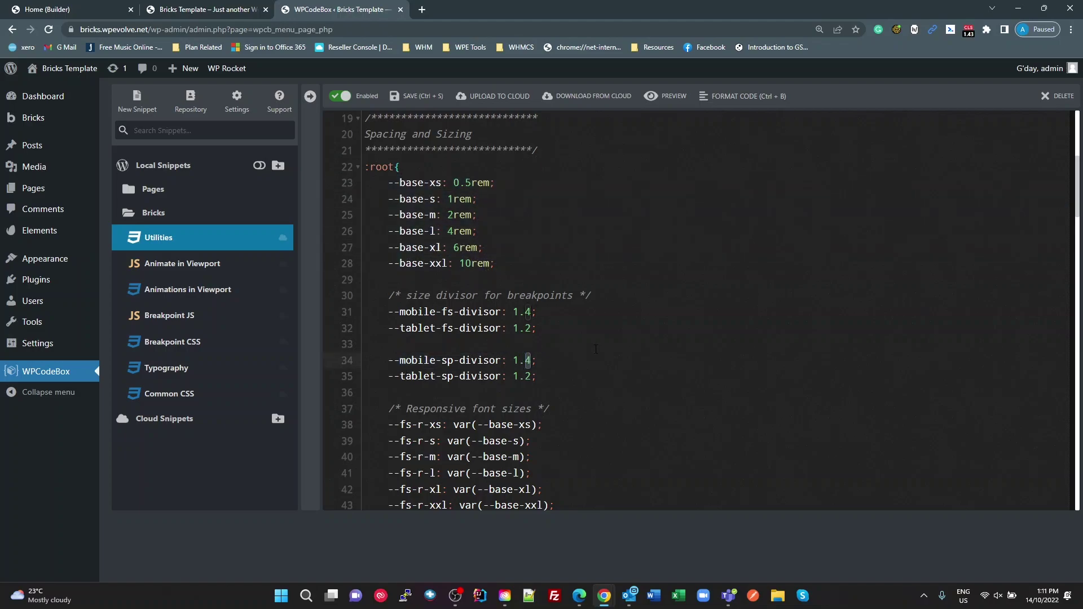
left_click(437, 376)
- In the max-width: 478px media query, examine how the --fs-r and --sp-r variables use the mobile divisors, comparing them with the tablet rules
scroll(547, 349, "down", 15)
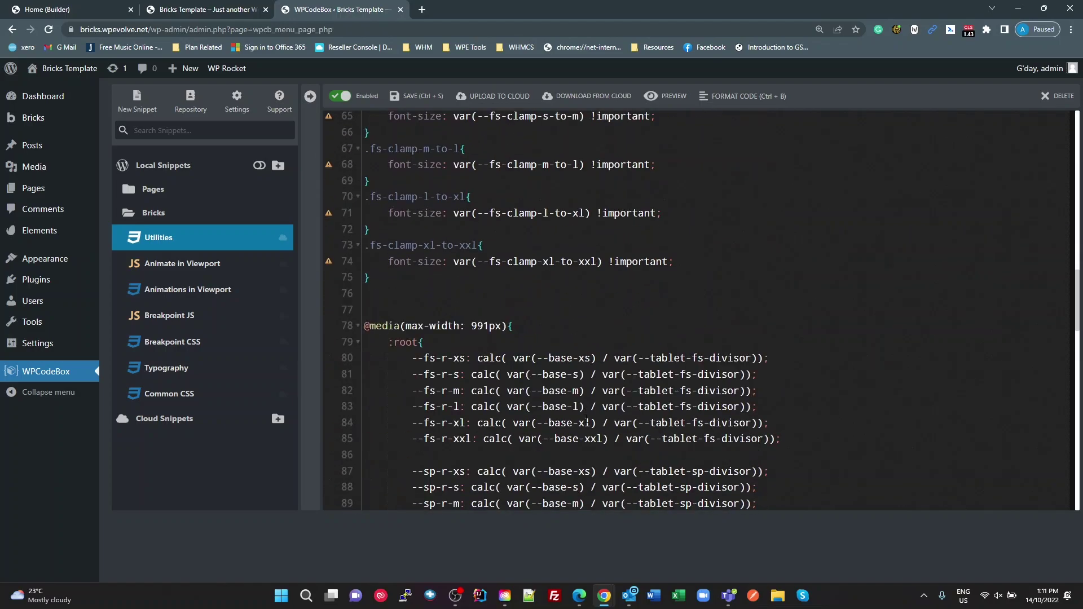
scroll(592, 424, "down", 5)
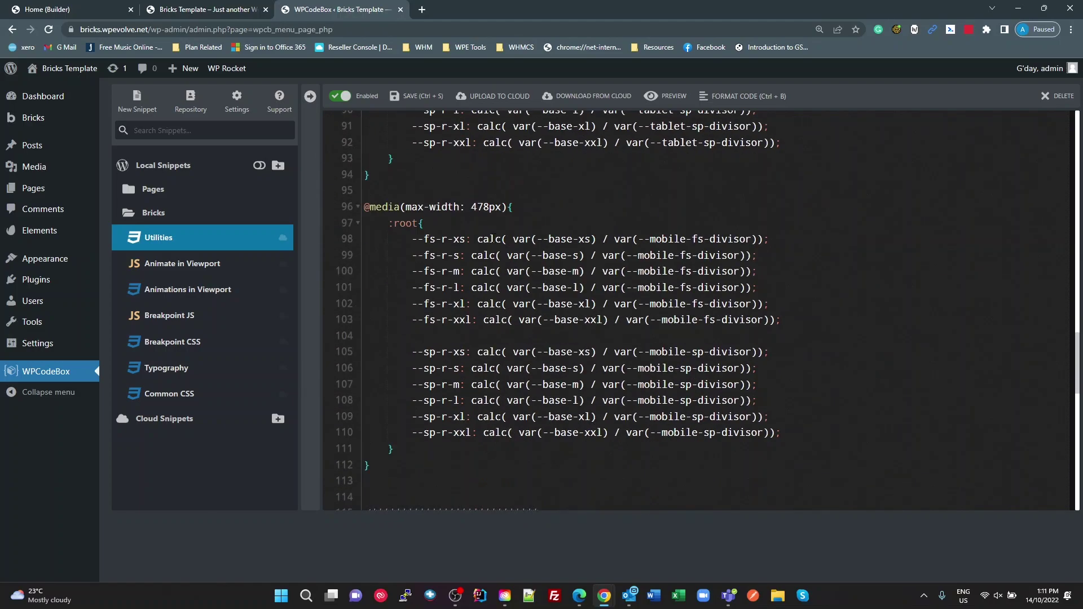
double_click(485, 207)
left_click_drag(466, 239, 414, 239)
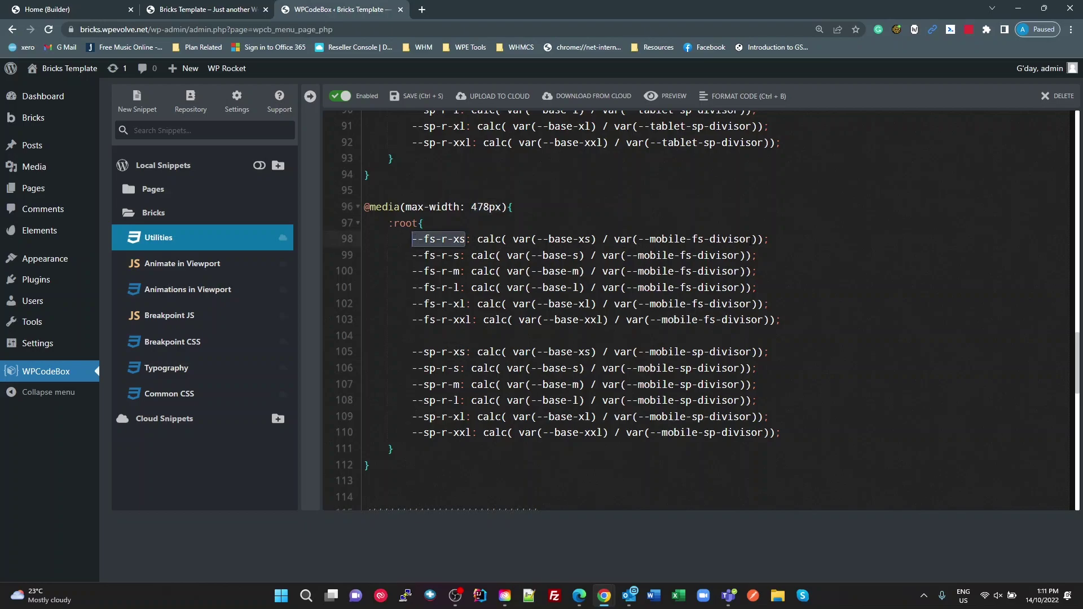
left_click(754, 238)
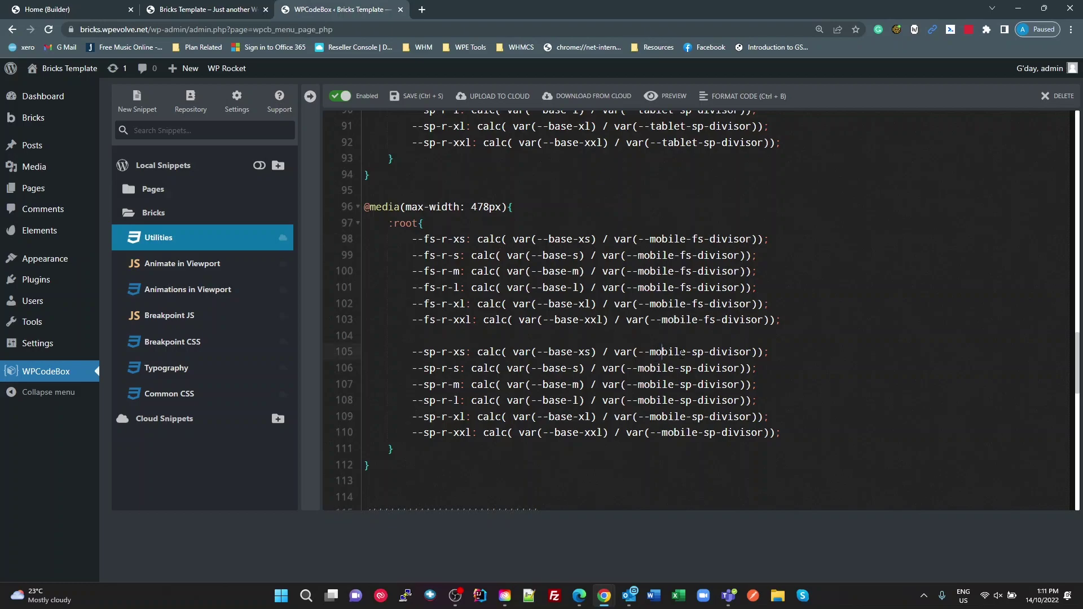
scroll(681, 316, "up", 1)
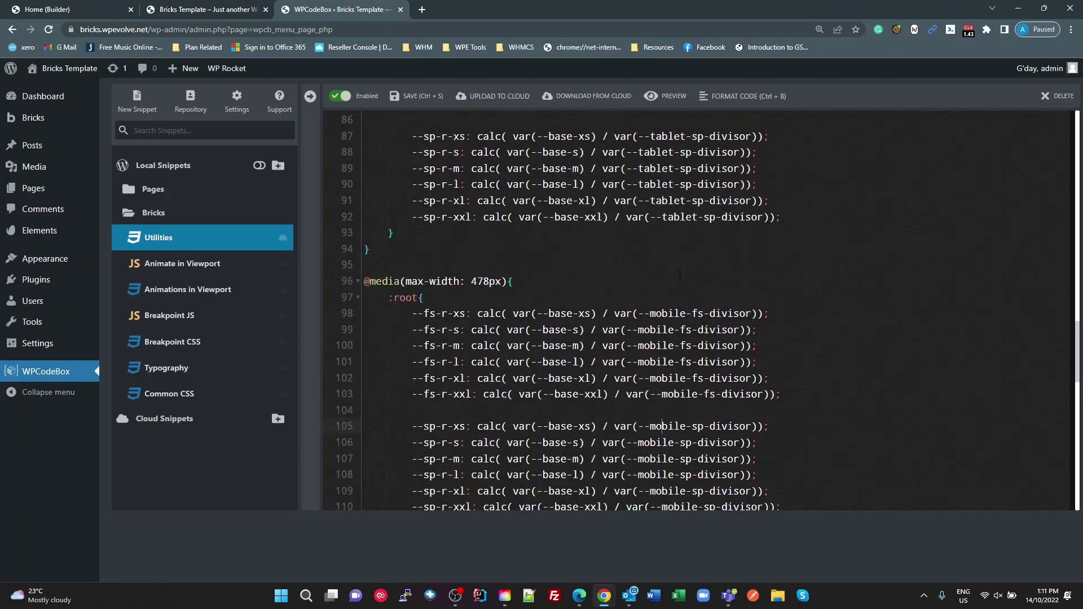
double_click(671, 226)
double_click(698, 427)
scroll(688, 419, "down", 2)
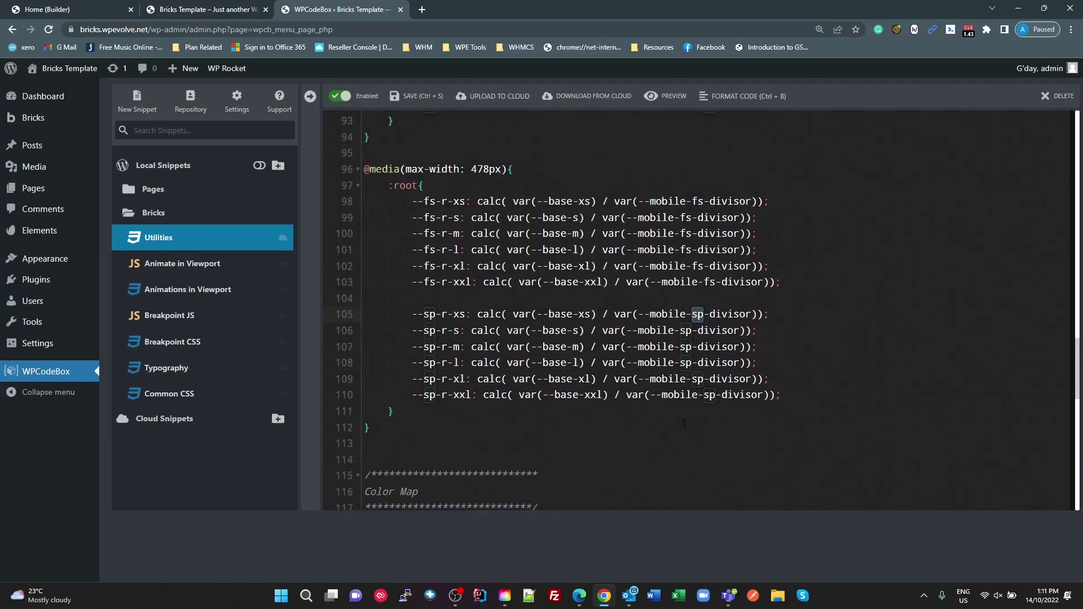
scroll(685, 423, "up", 18)
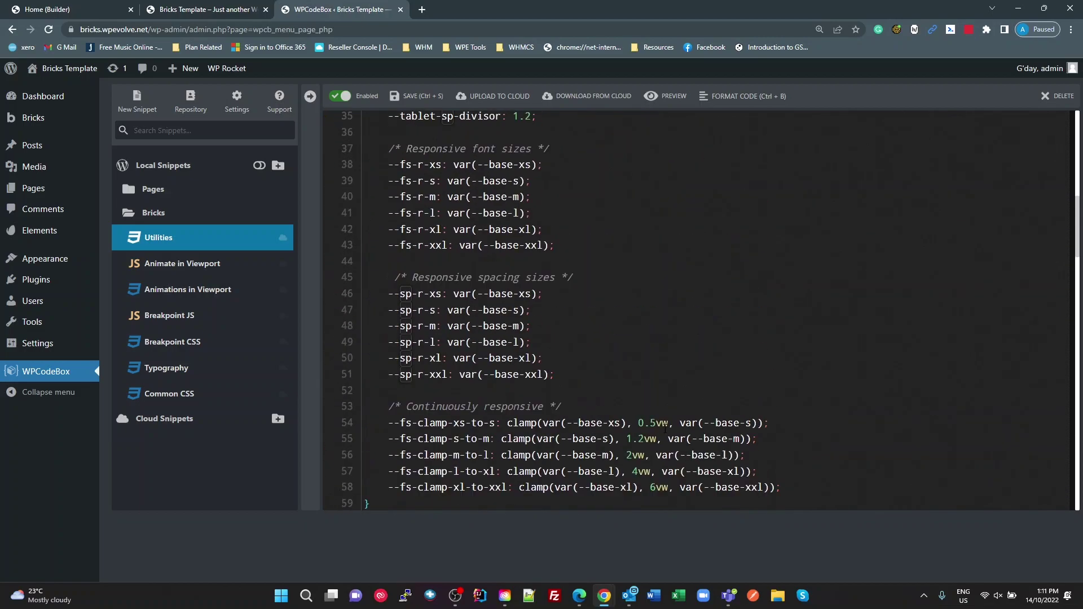
scroll(665, 428, "up", 8)
- Switch to the Bricks builder and inspect the top padding variable of Element - Section in the WPGet Dark theme style, enlarging the page
left_click(198, 9)
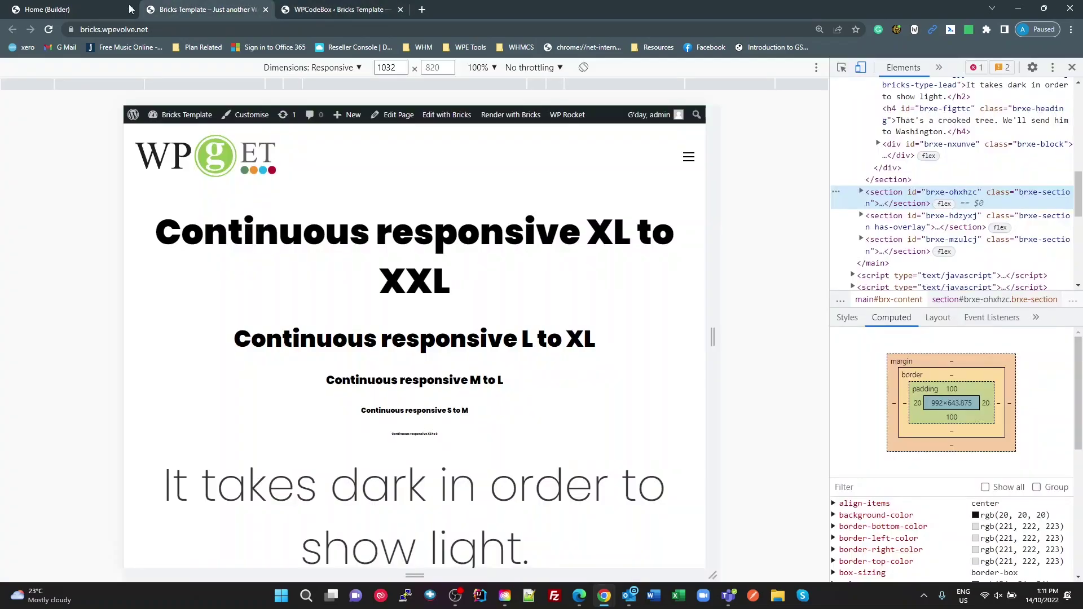
left_click(51, 9)
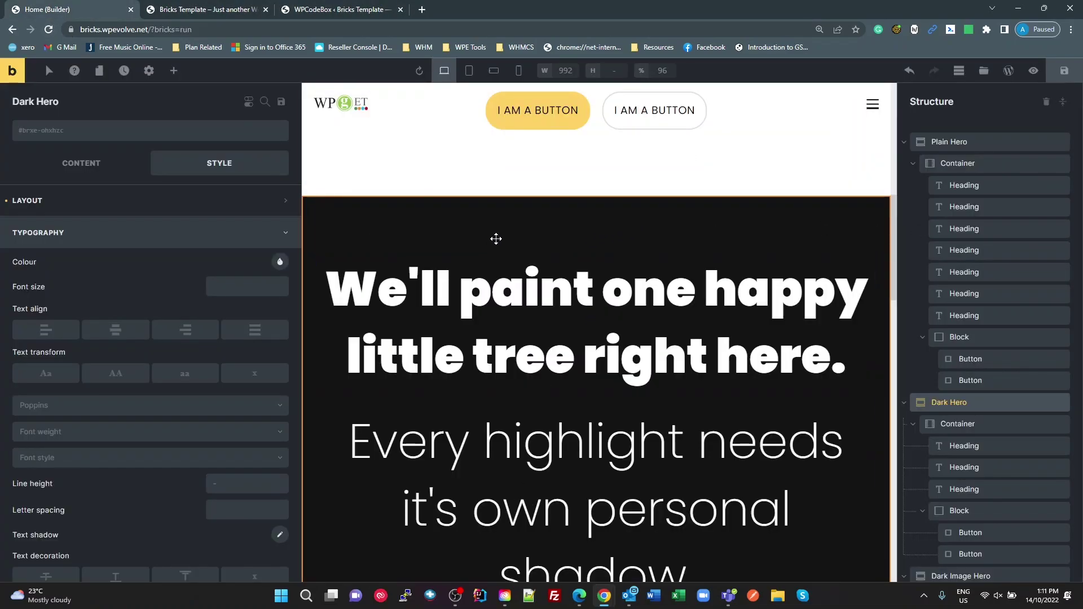
left_click(149, 71)
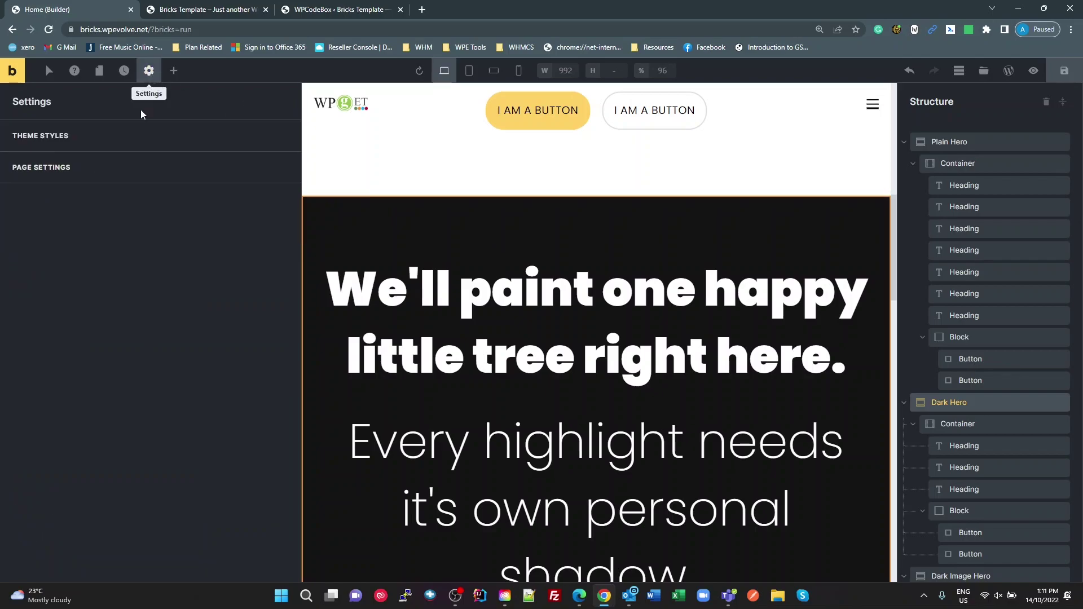
left_click(104, 141)
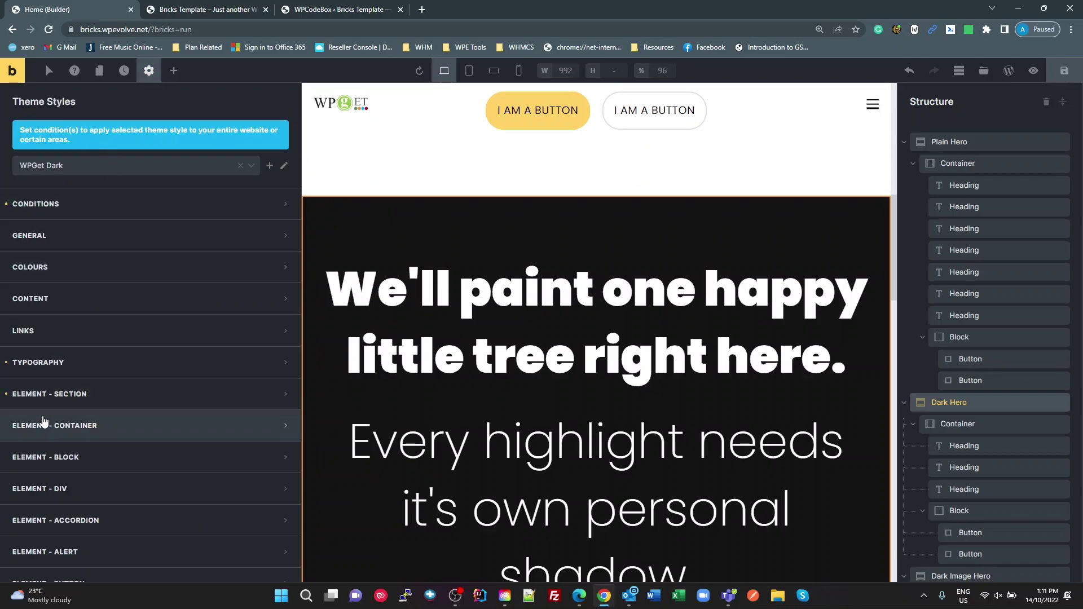
left_click(58, 399)
scroll(113, 339, "down", 5)
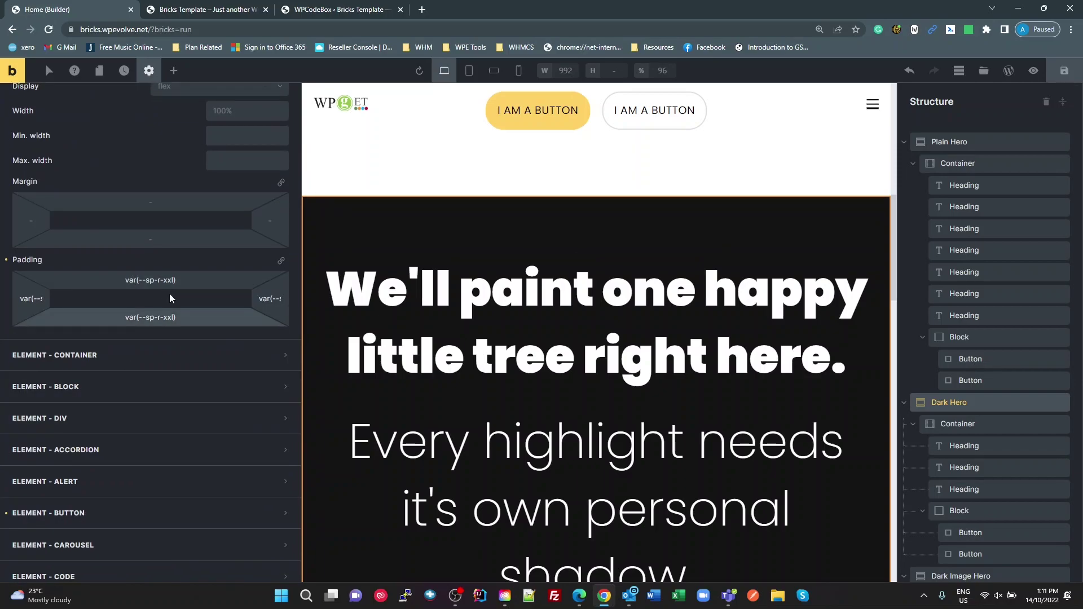
key("ctrl+plus")
key("ctrl+plus")
scroll(169, 316, "up", 2)
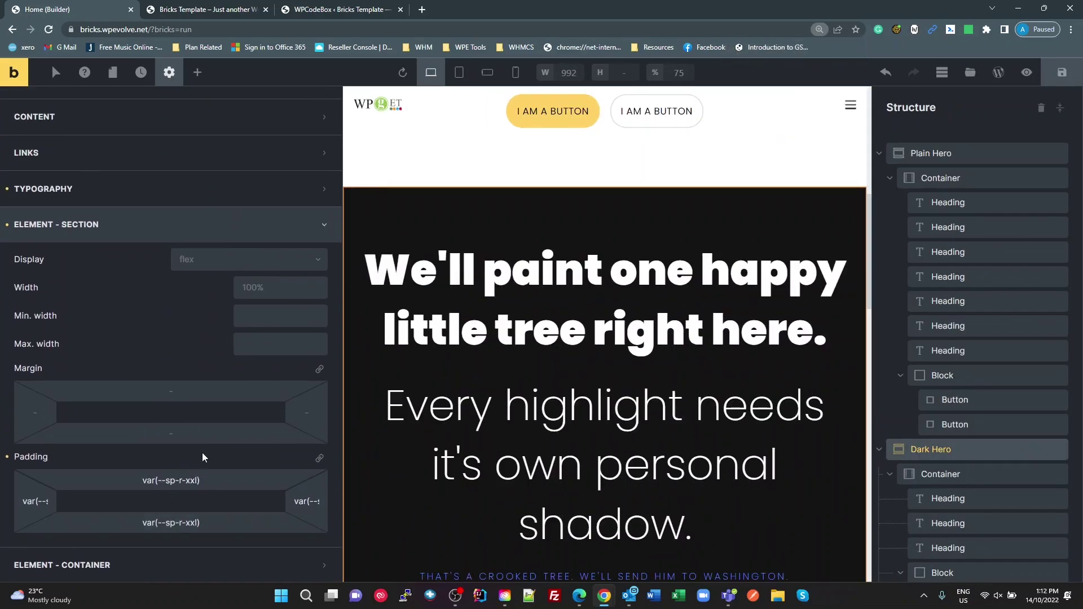
key("ctrl+plus")
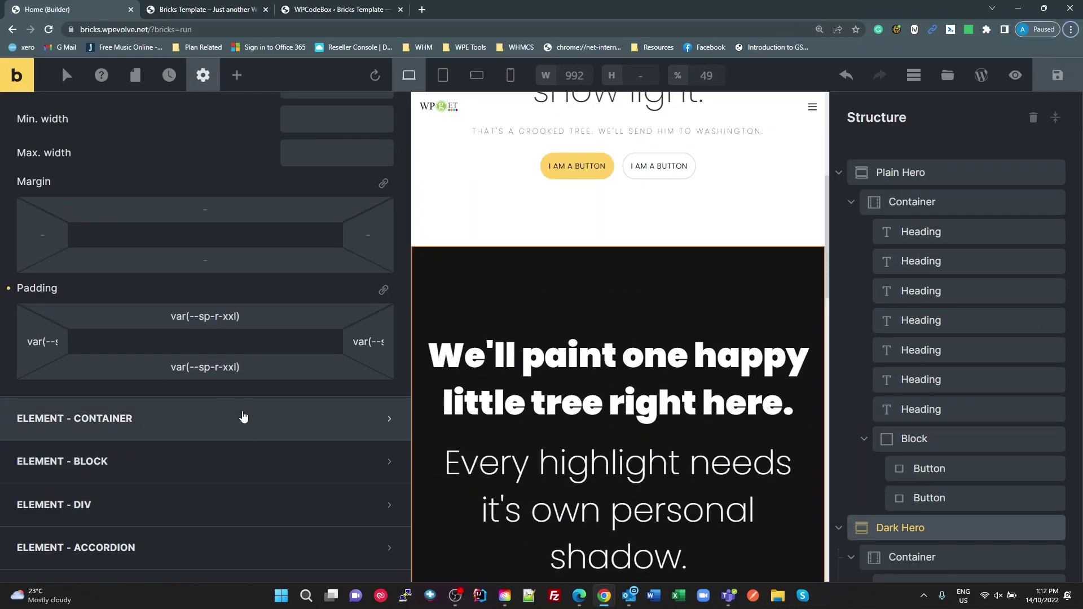
double_click(177, 316)
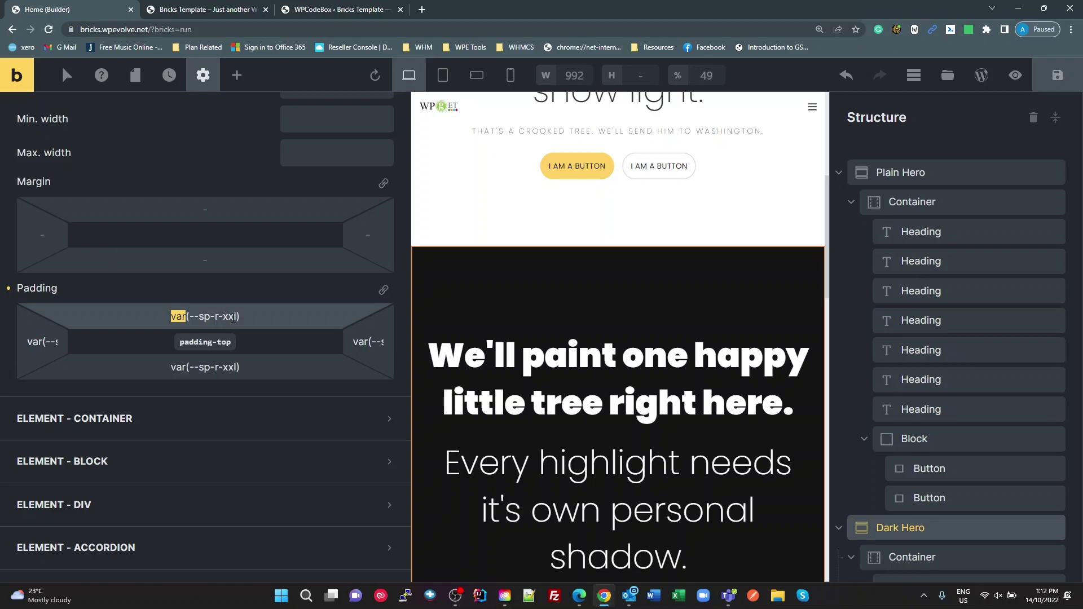
- Switch to the WPCodeBox Utilities snippet and look up the --sp-r-xxl definition among the responsive spacing sizes
left_click(366, 10)
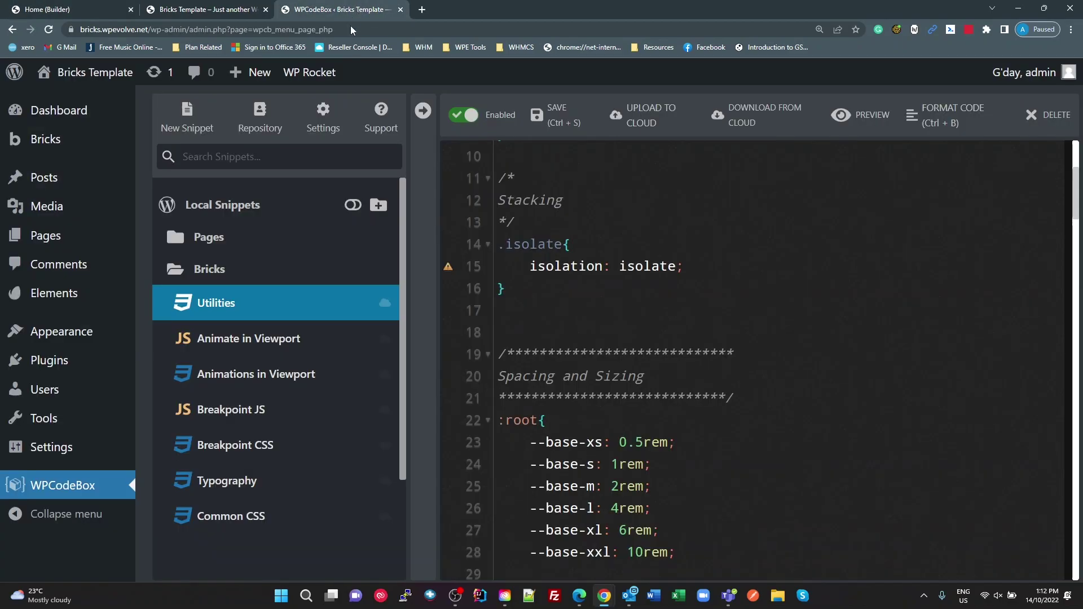
scroll(643, 412, "down", 12)
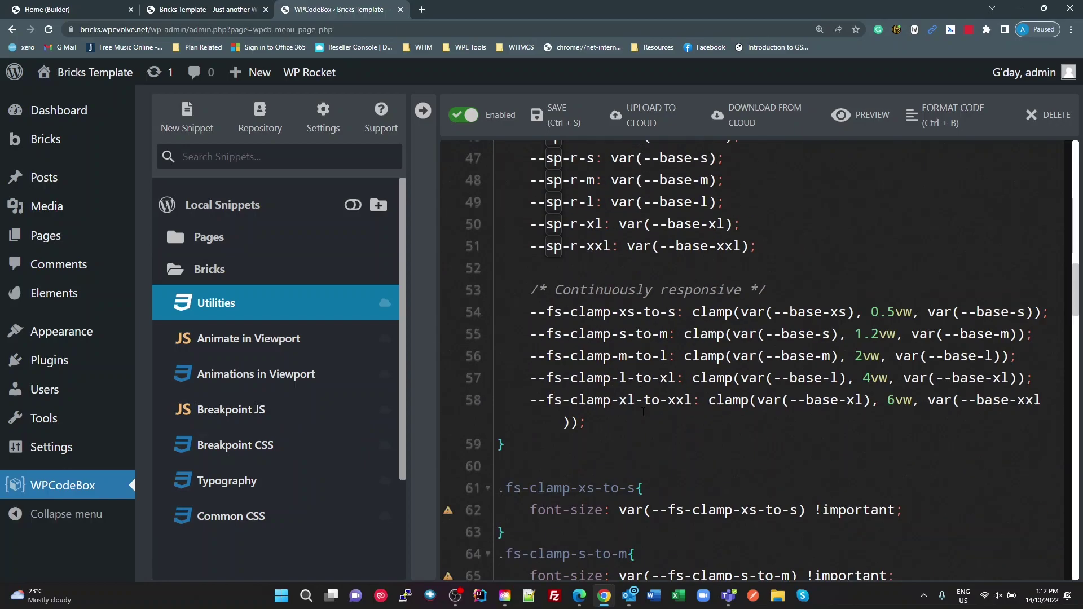
scroll(644, 412, "down", 2)
scroll(643, 412, "up", 3)
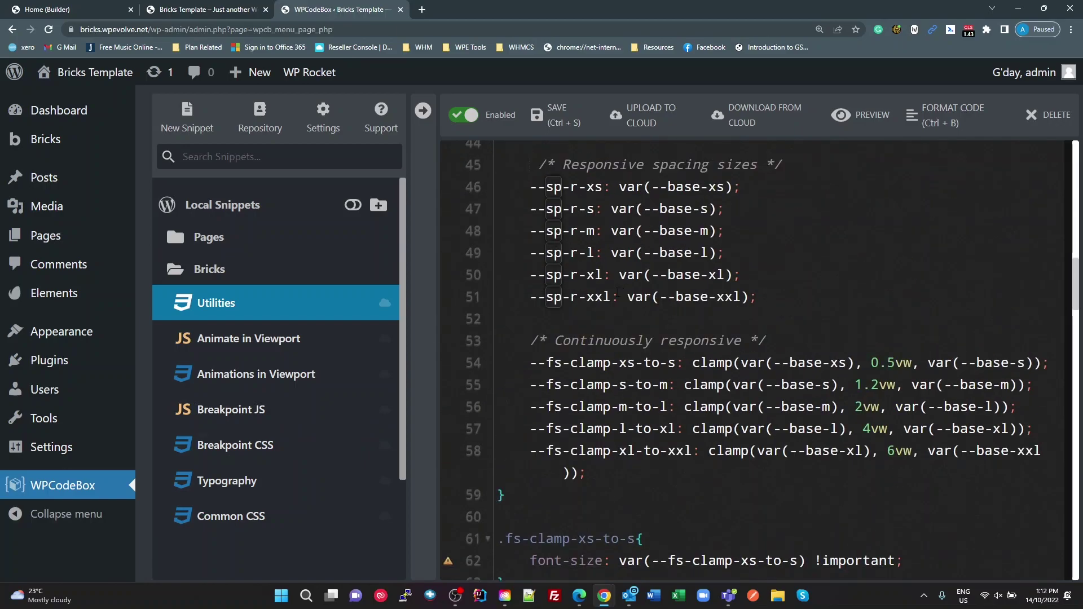
- Return to the Bricks builder and read the full variable in the section theme style's right padding
left_click(88, 17)
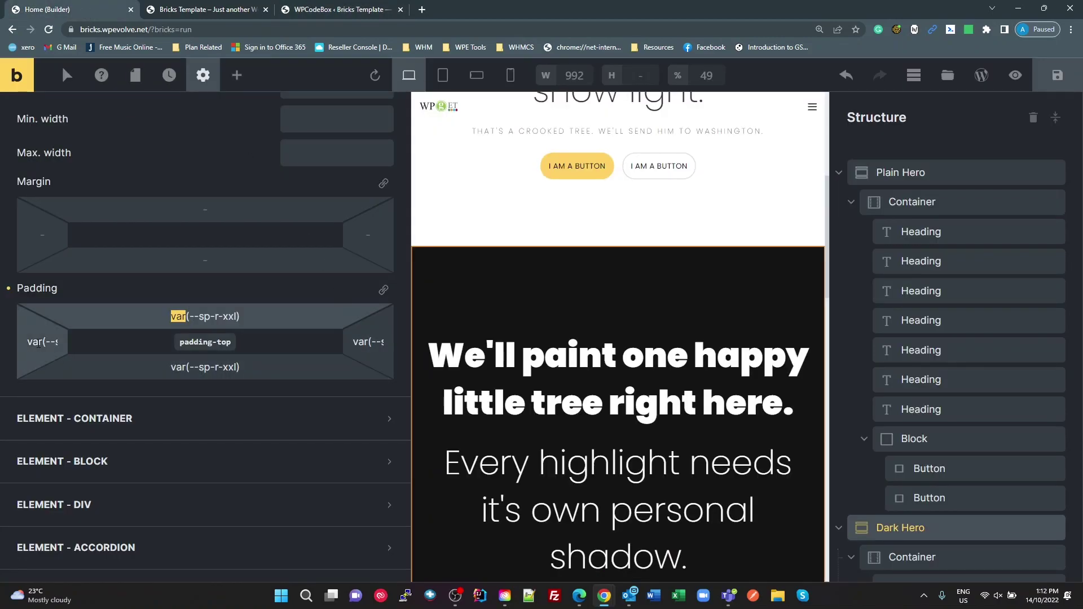
triple_click(380, 342)
key("End")
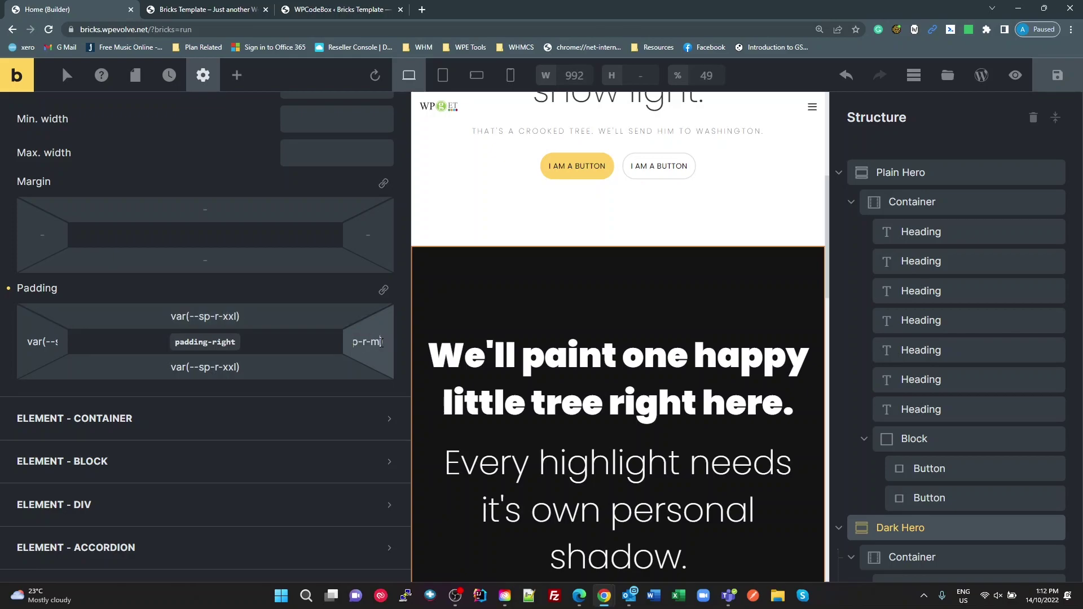
key("Left")
key("Left")
key("Left")
key("Left")
key("Left")
key("Left")
key("Left")
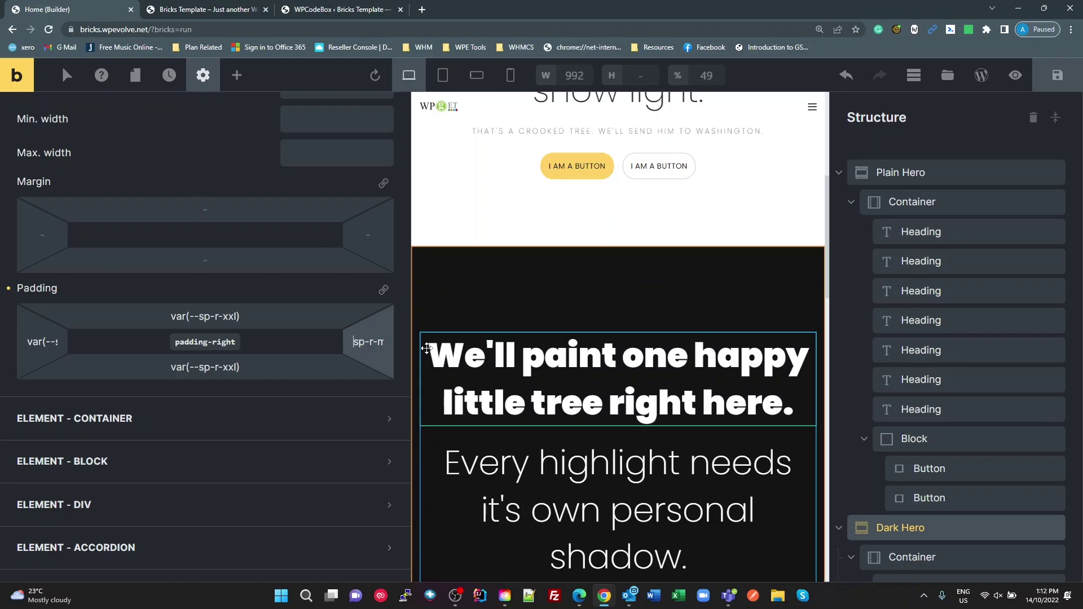
key("Left")
key("Left")
key("Left")
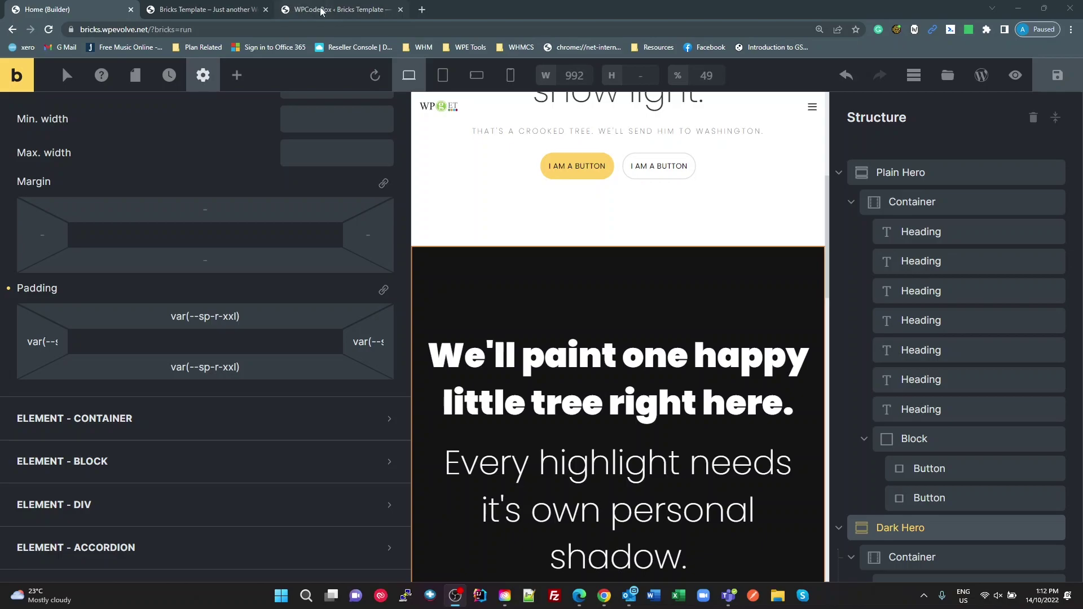
- On the front-end page, narrow the responsive preview to 876 px and check the dark hero section's computed padding
left_click(322, 10)
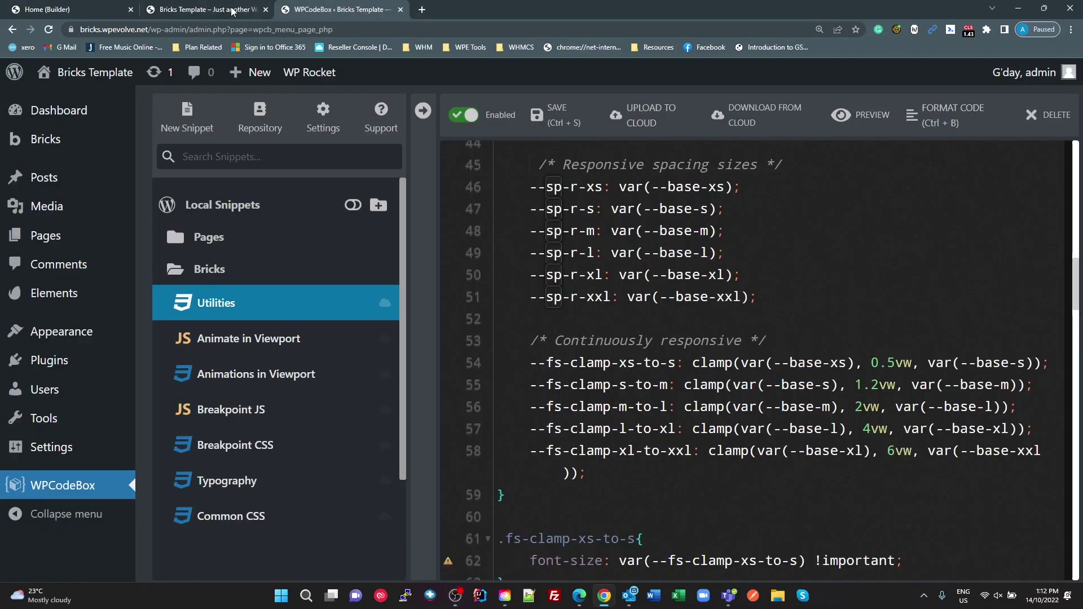
left_click(231, 10)
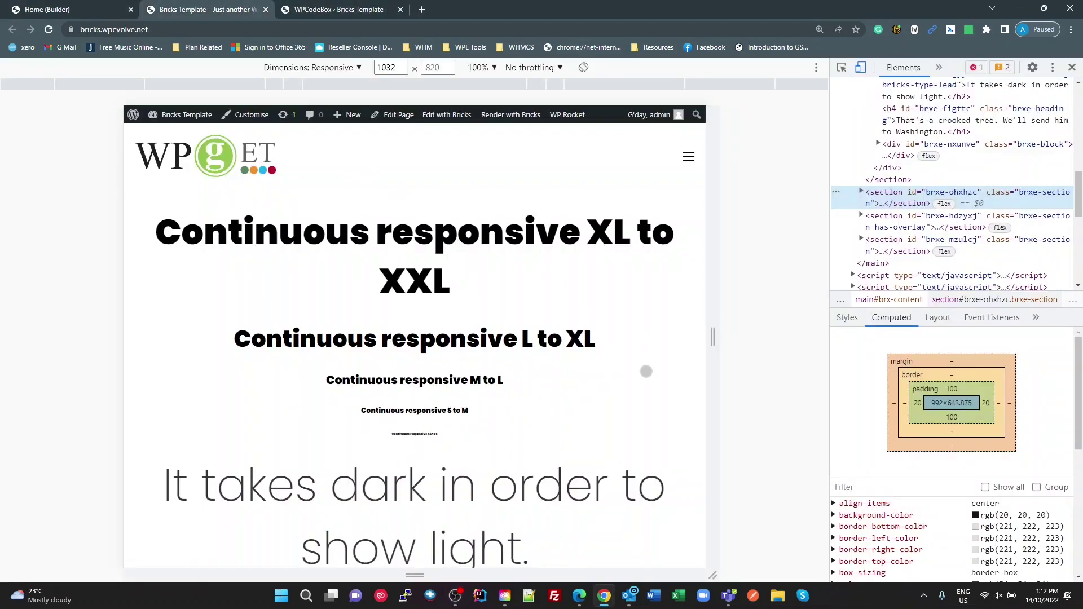
scroll(646, 372, "down", 10)
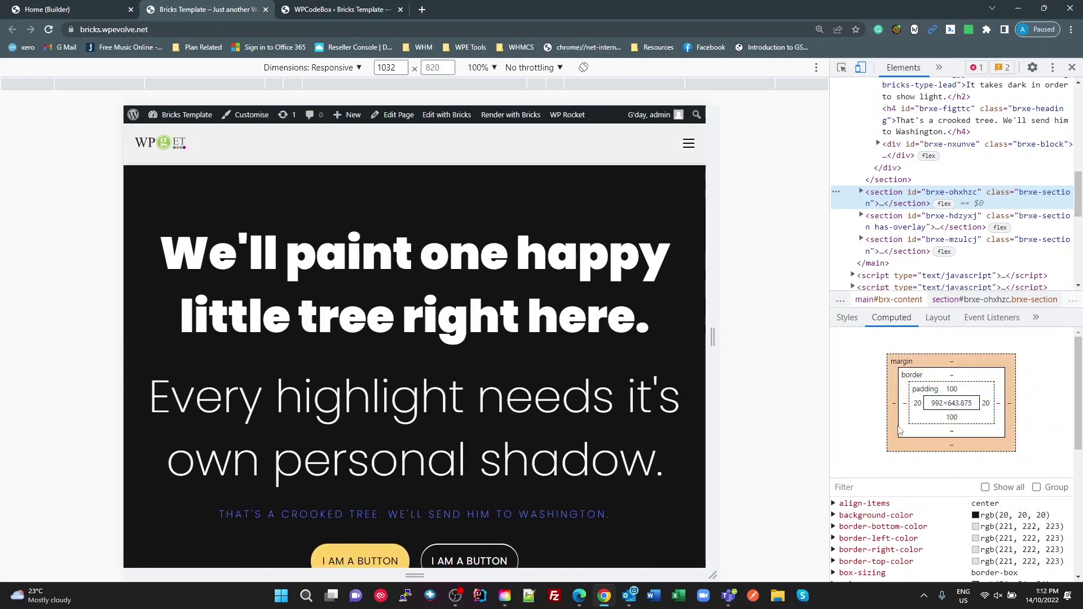
left_click_drag(714, 337, 668, 377)
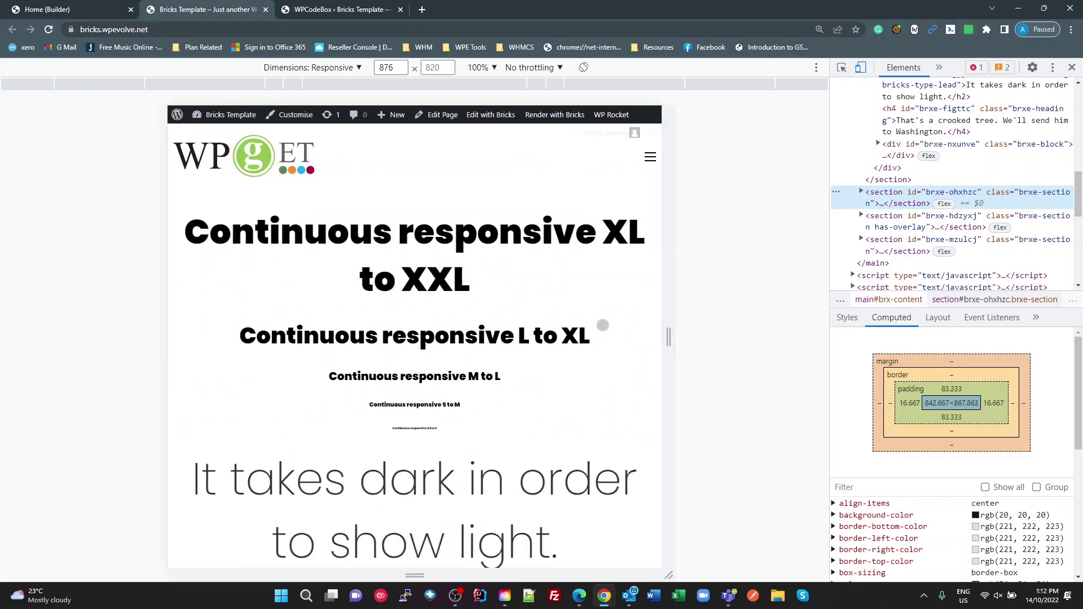
- Return to the Bricks builder, review the section theme style's top padding variable, and reset the browser zoom to 100%
left_click(92, 16)
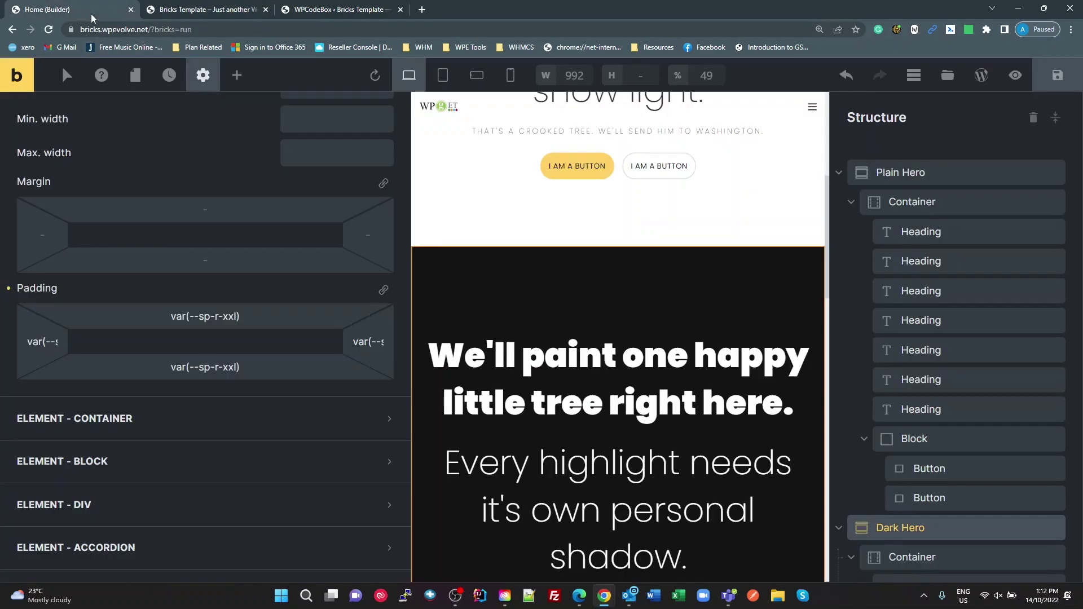
left_click(202, 318)
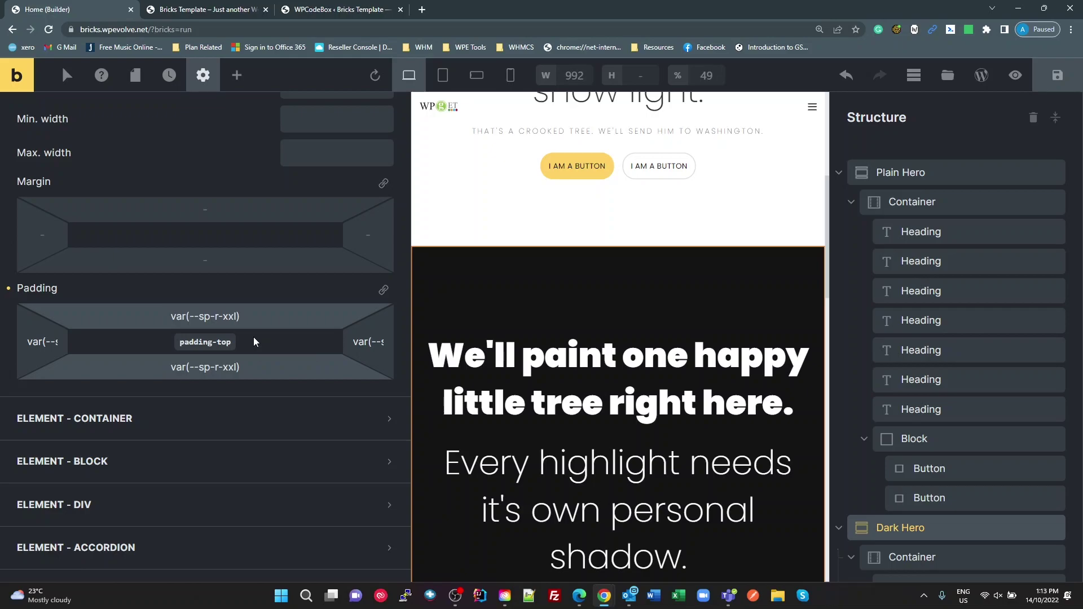
key("ctrl+0")
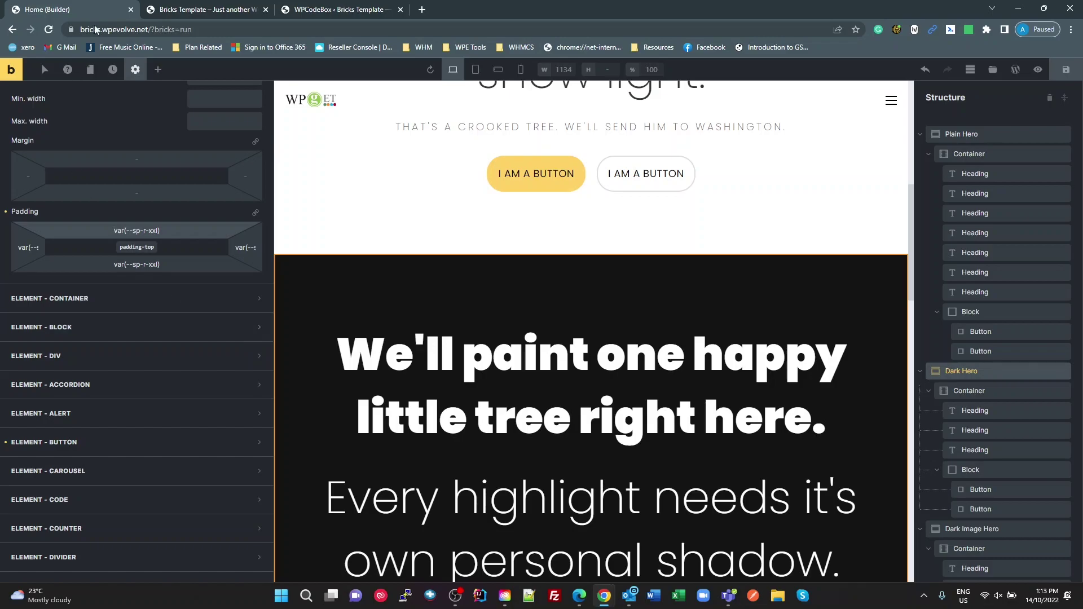
- Switch to the WPCodeBox Utilities snippet and review the base size variables and the mobile and tablet divisors
left_click(336, 10)
scroll(506, 328, "up", 10)
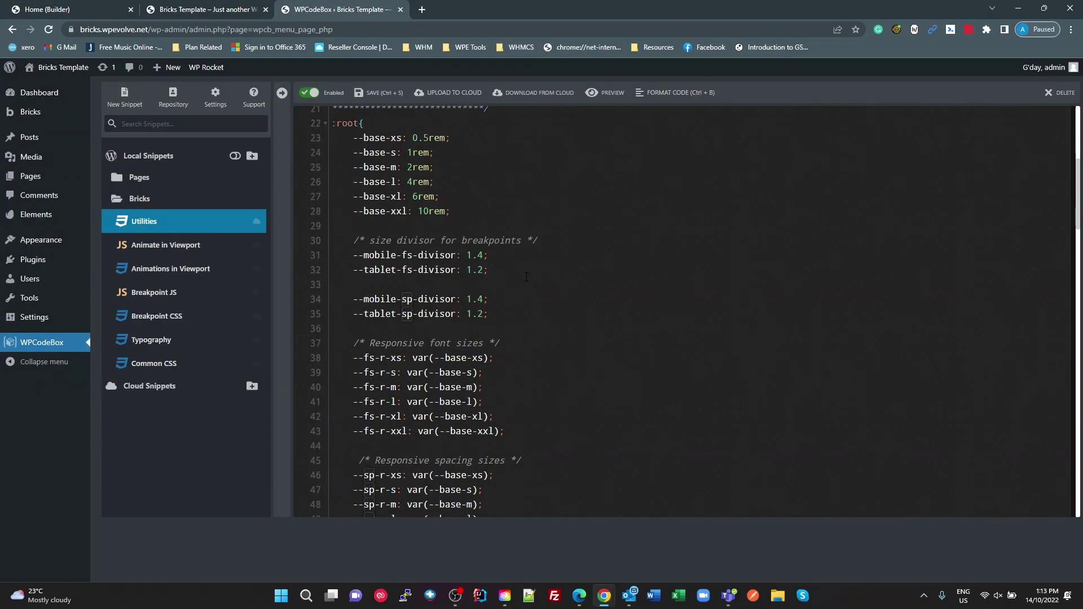
scroll(506, 327, "down", 5)
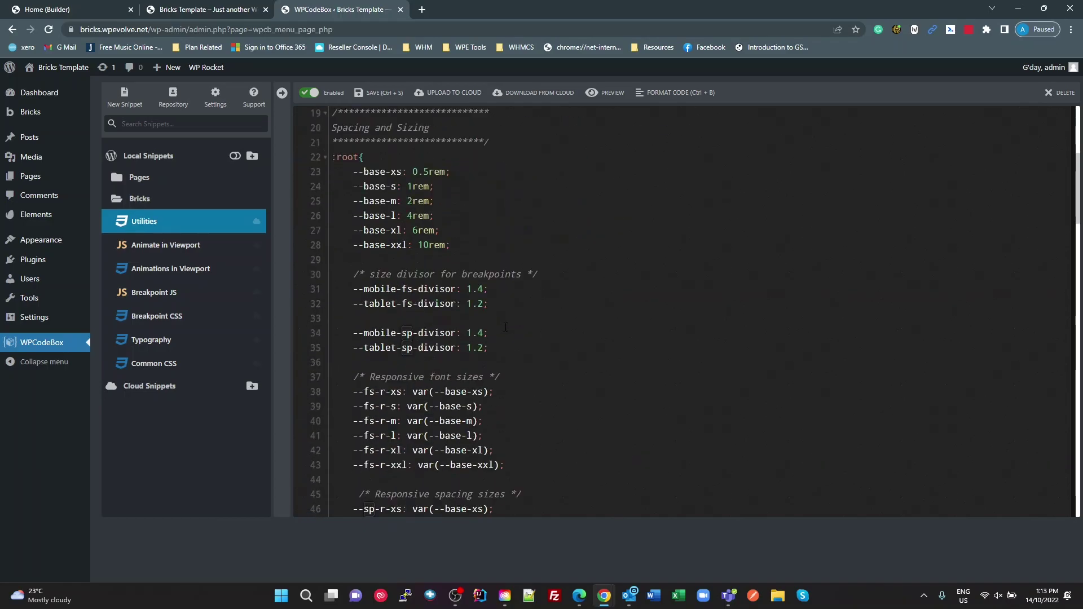
left_click(440, 190)
left_click_drag(486, 255, 343, 172)
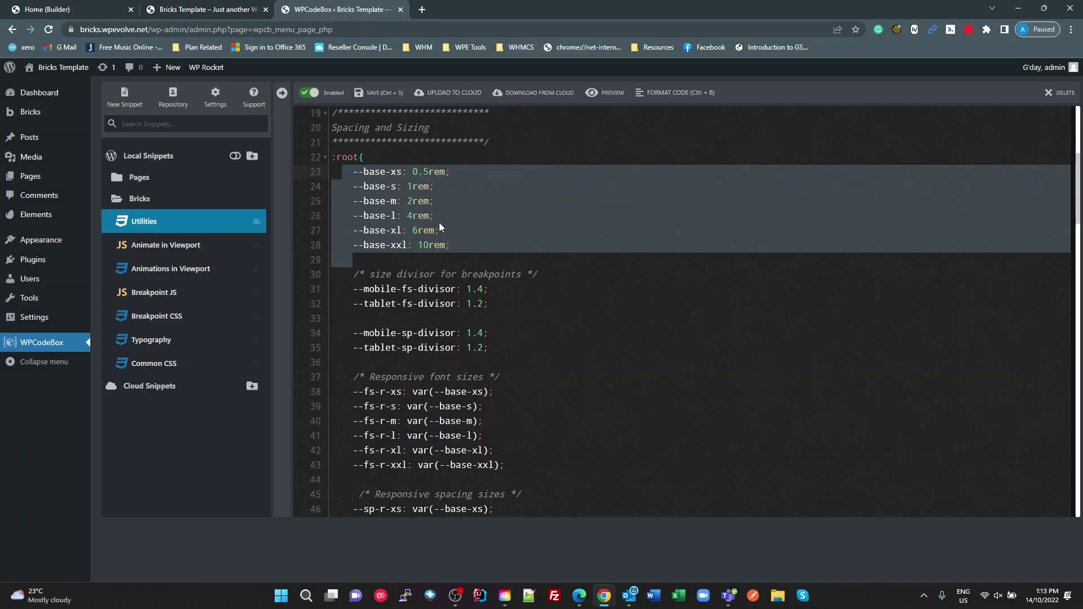
left_click(402, 246)
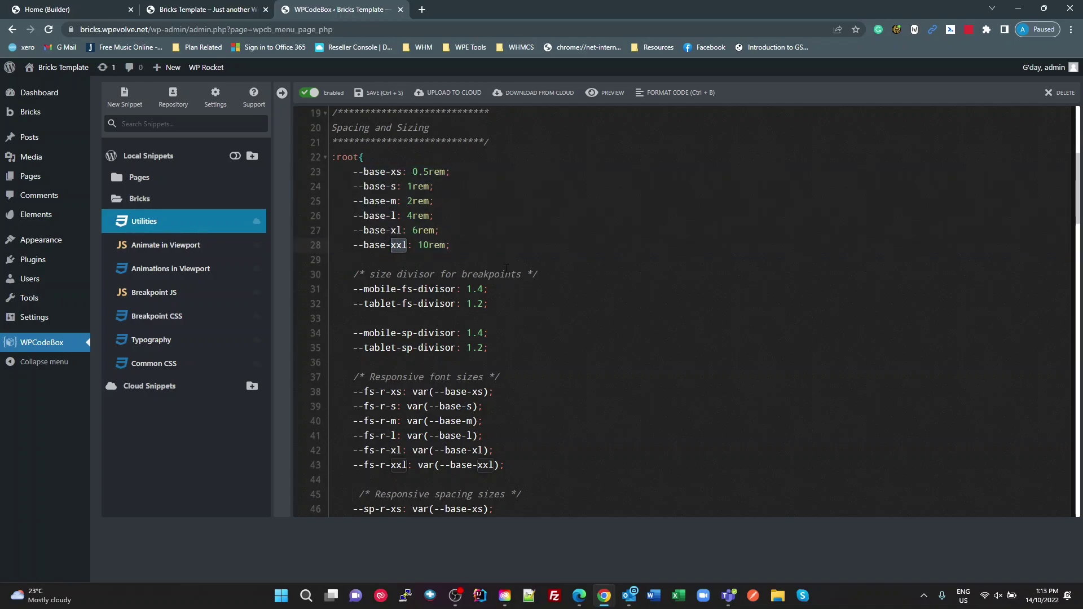
left_click(491, 302)
scroll(482, 358, "down", 2)
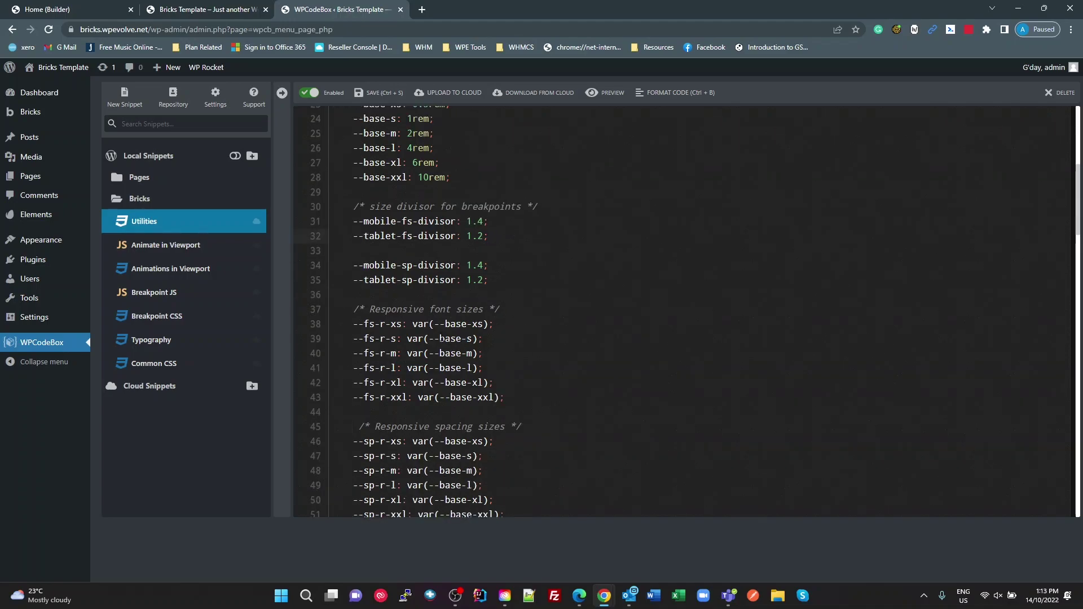
- Compare the responsive font size variables with the base sizes they reference, highlighting --base-s and --base-m
left_click_drag(504, 397, 354, 324)
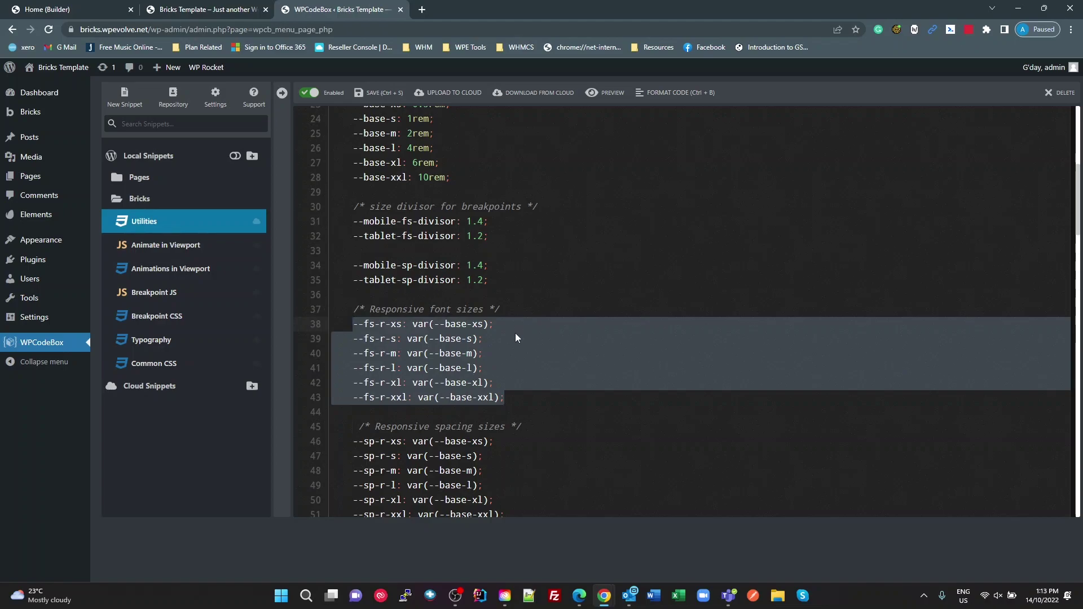
scroll(516, 338, "up", 2)
left_click_drag(353, 169, 441, 231)
left_click(464, 254)
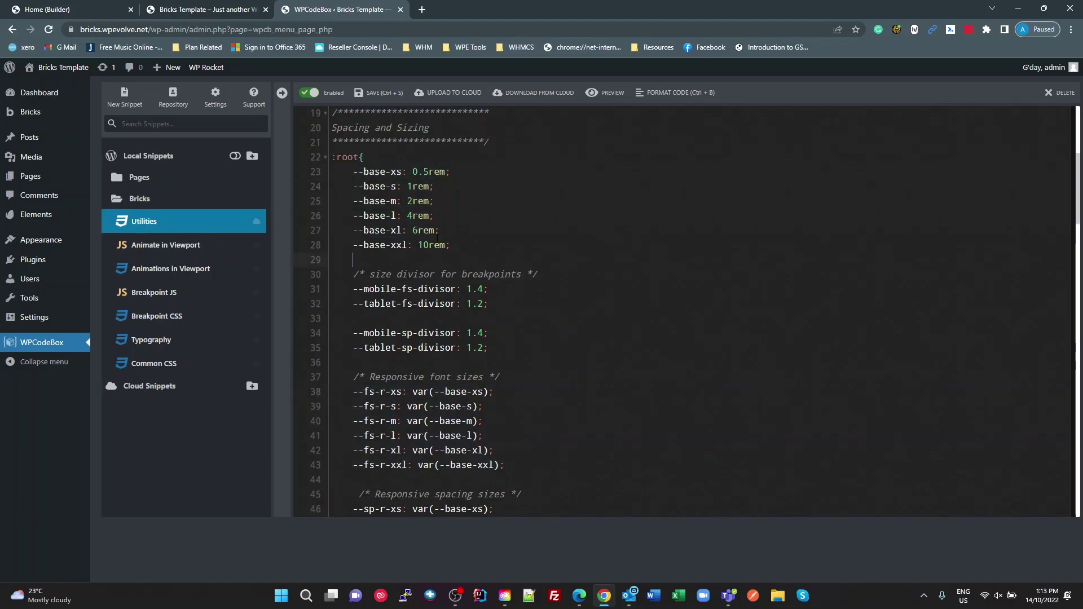
left_click_drag(396, 187, 348, 187)
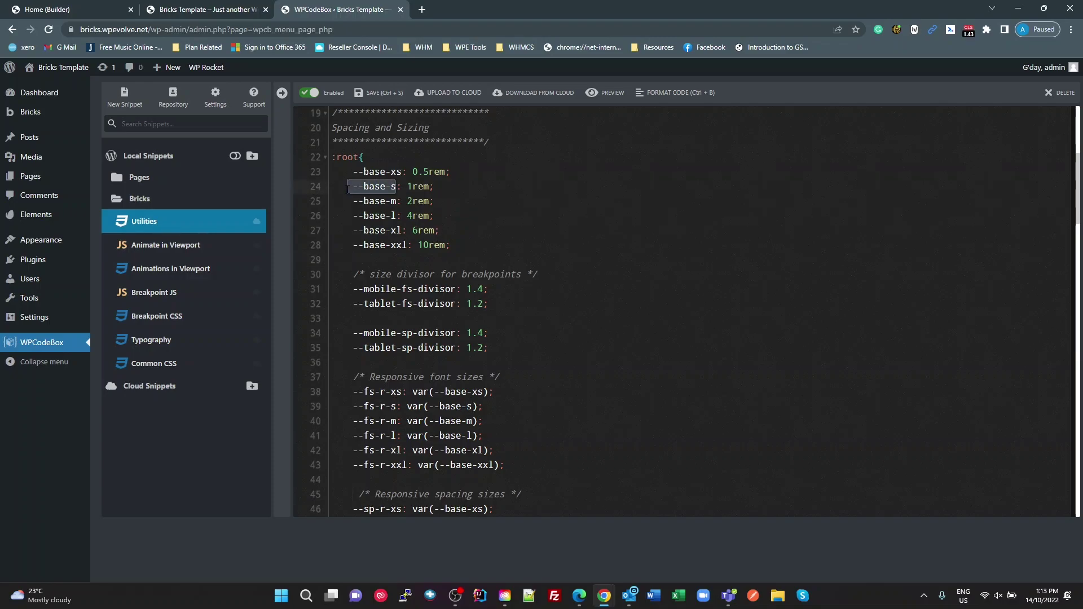
left_click(470, 193)
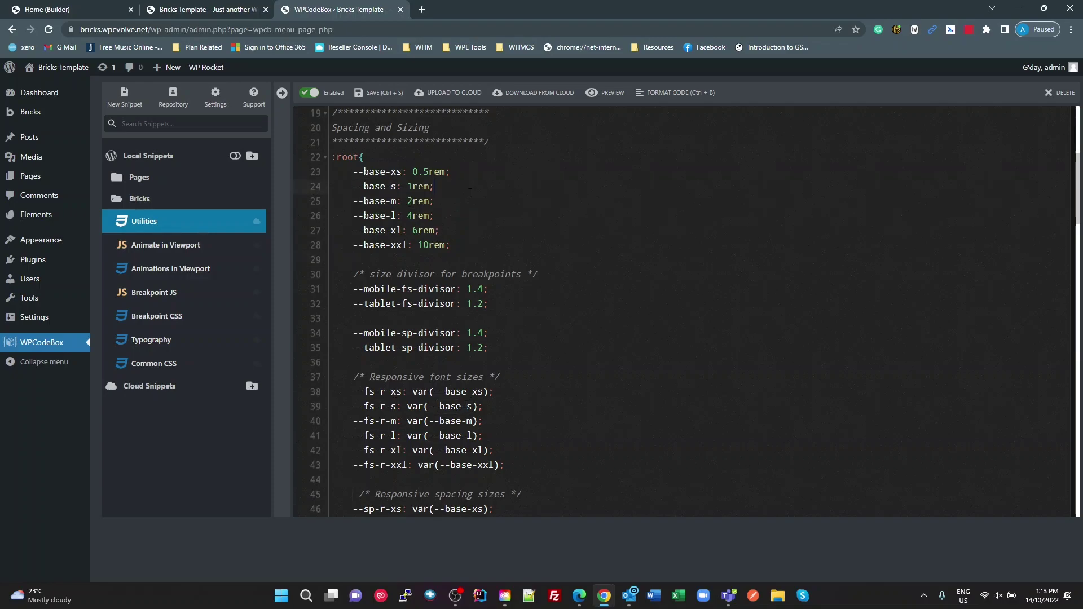
left_click_drag(396, 187, 356, 190)
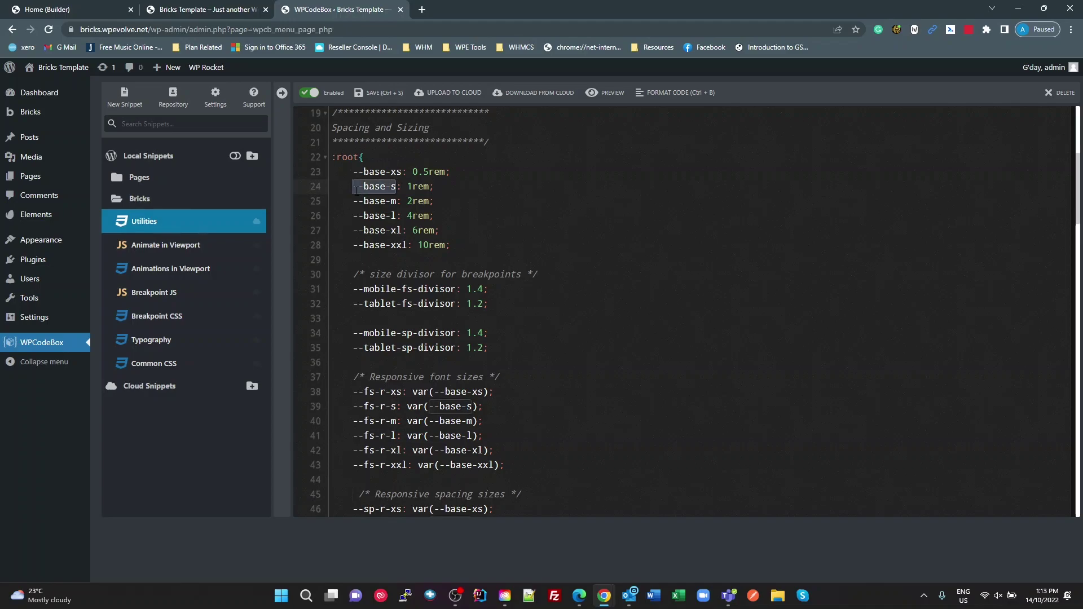
left_click(409, 200)
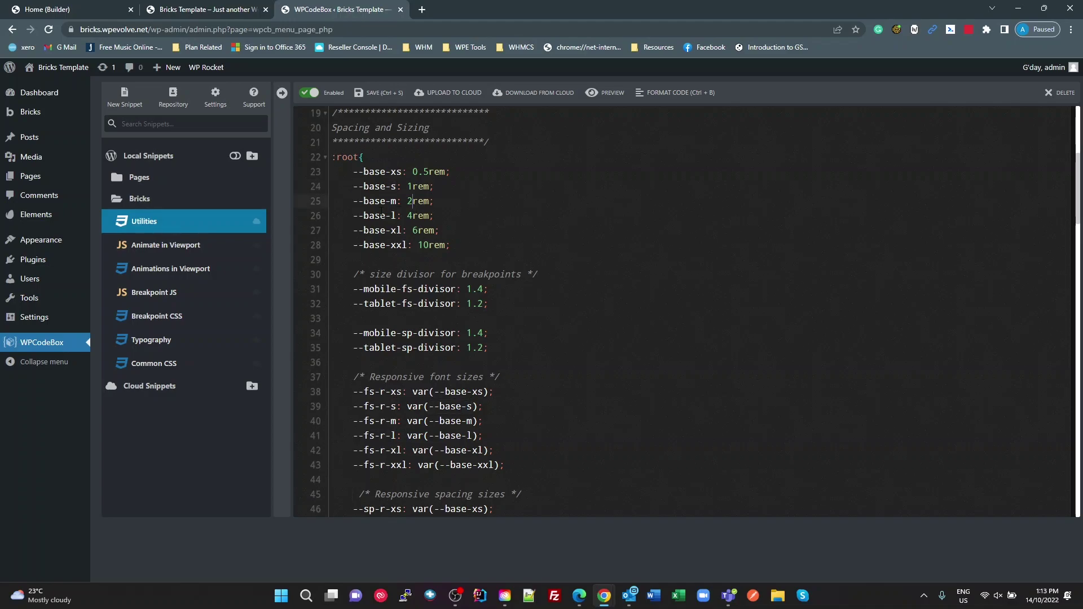
left_click_drag(397, 202, 354, 201)
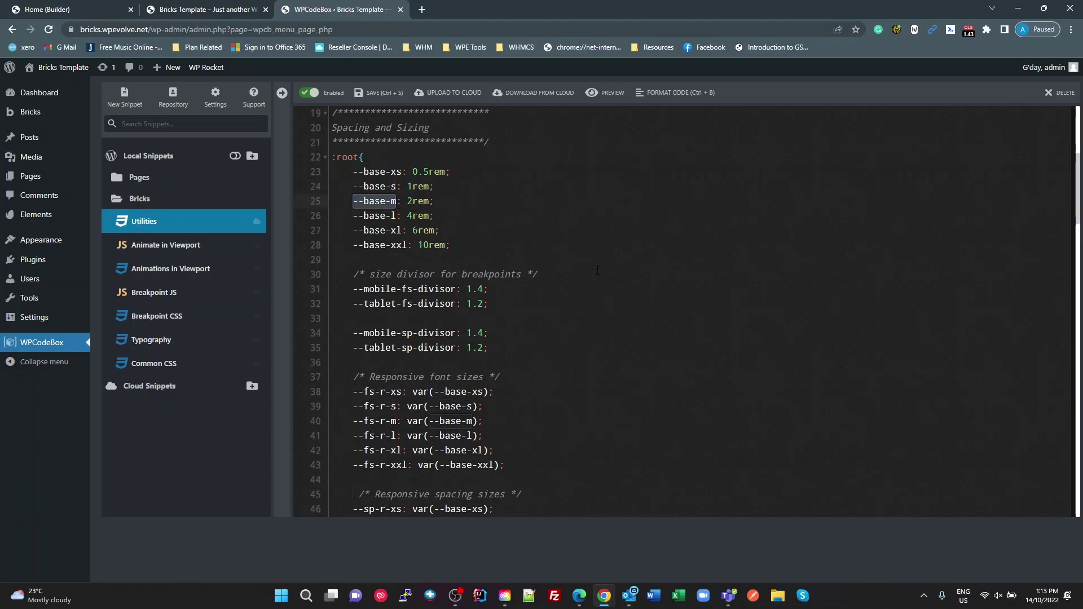
- Examine the responsive font size definitions, focusing on --fs-r-xs and --fs-r-s and the base variables they use
scroll(598, 271, "down", 3)
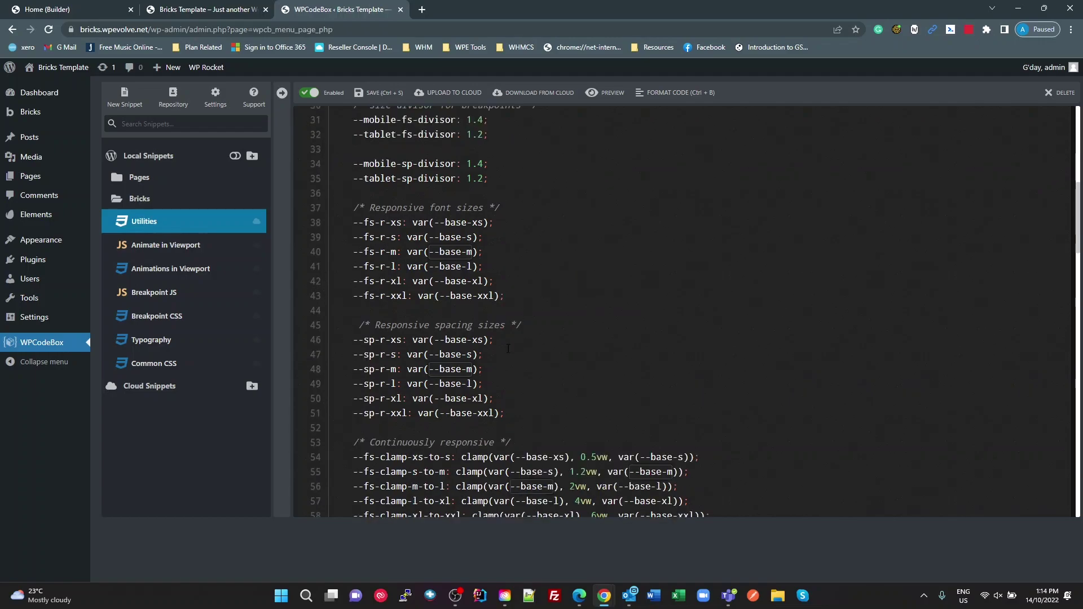
left_click(462, 260)
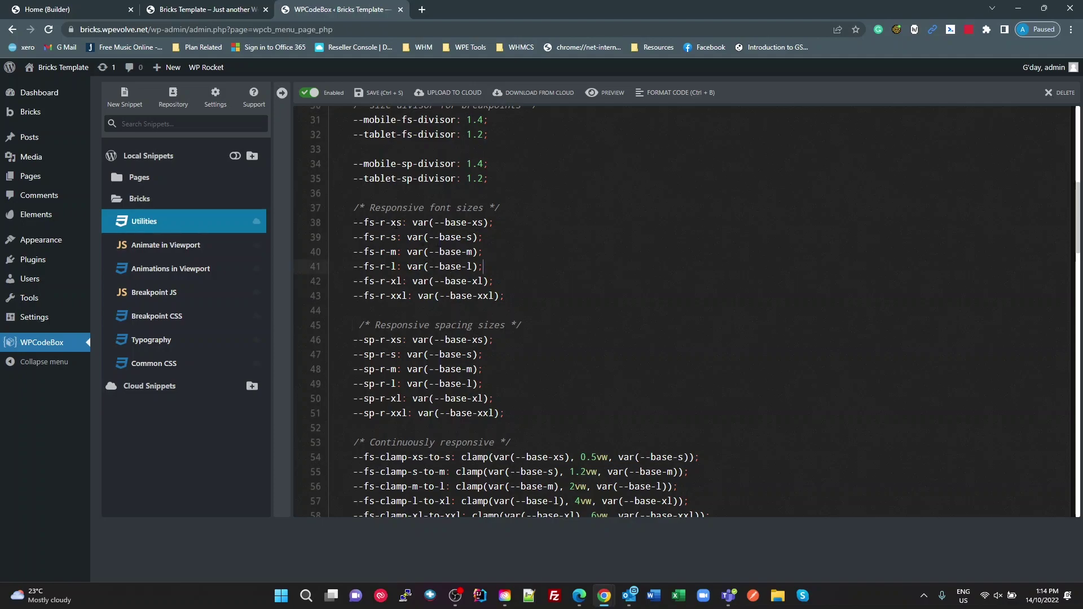
double_click(397, 222)
left_click(380, 237)
key("Right")
key("Right")
key("Right")
key("Right")
key("Right")
key("Right")
- Examine how the 991px and 478px media queries recalculate the font and spacing variables with the tablet and mobile divisors
scroll(458, 280, "down", 8)
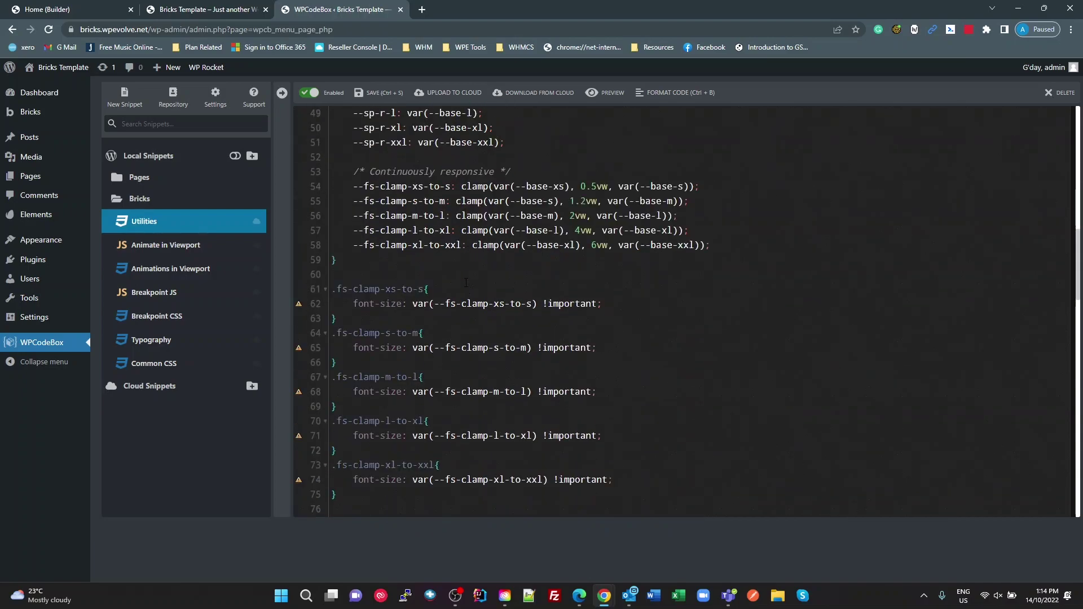
scroll(496, 342, "down", 3)
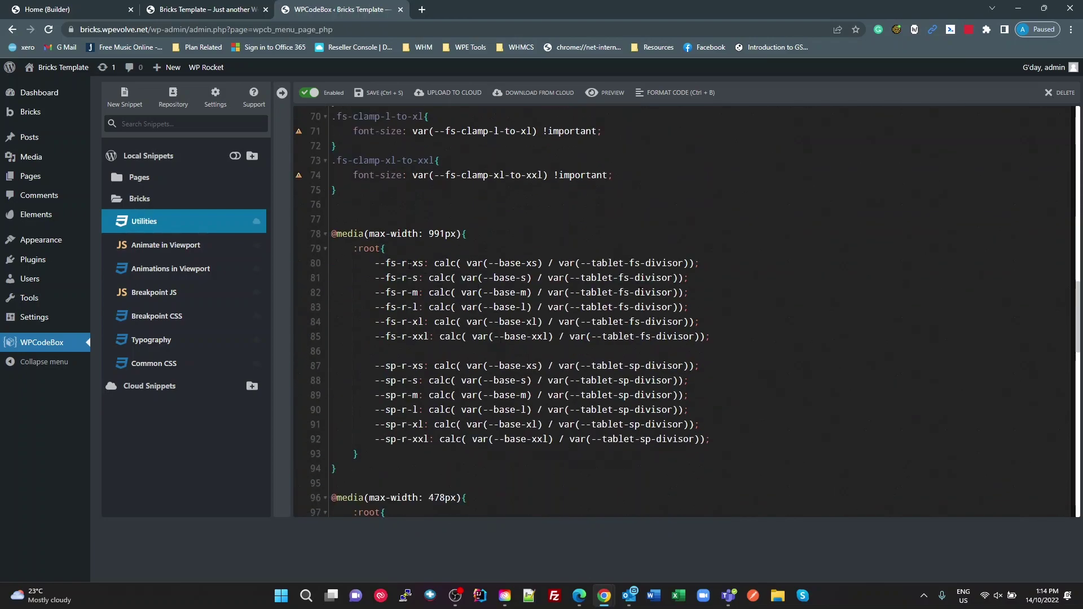
left_click_drag(423, 264, 370, 263)
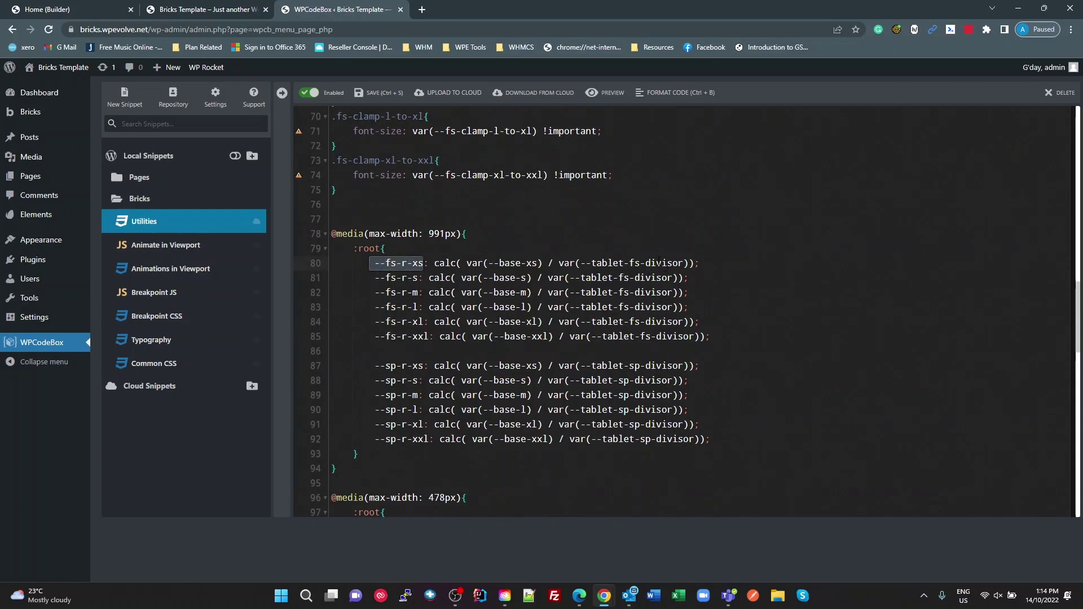
left_click(656, 264)
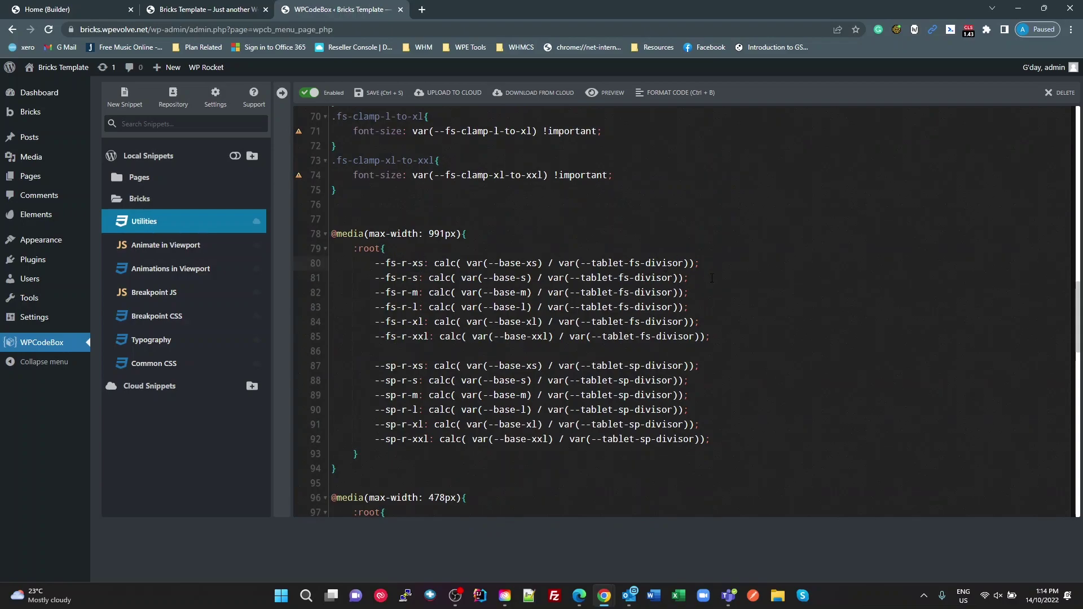
scroll(712, 278, "up", 2)
scroll(676, 330, "up", 2)
scroll(676, 329, "down", 10)
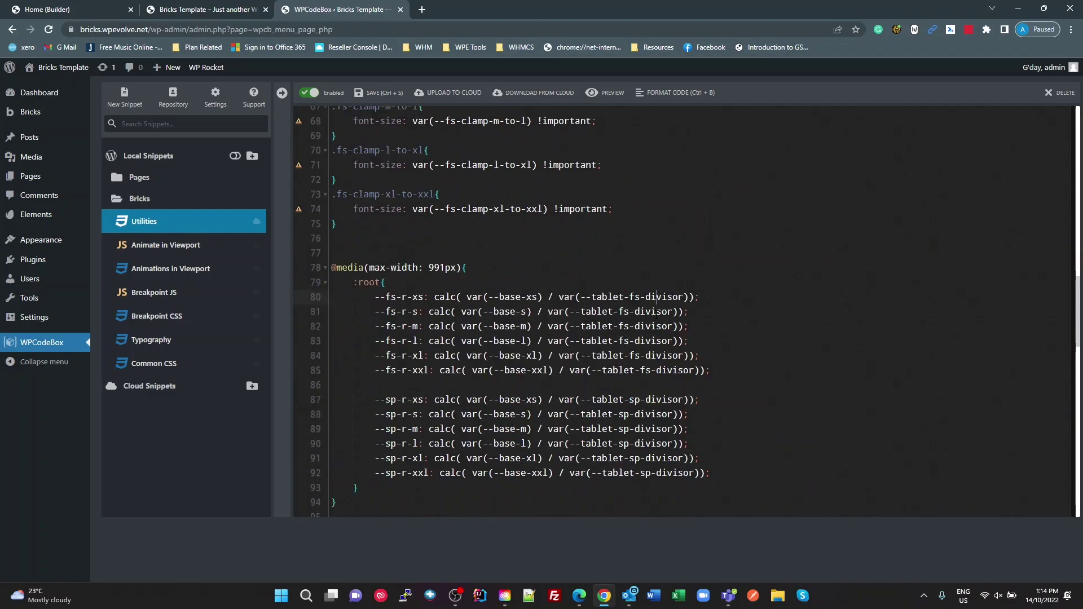
scroll(667, 321, "down", 12)
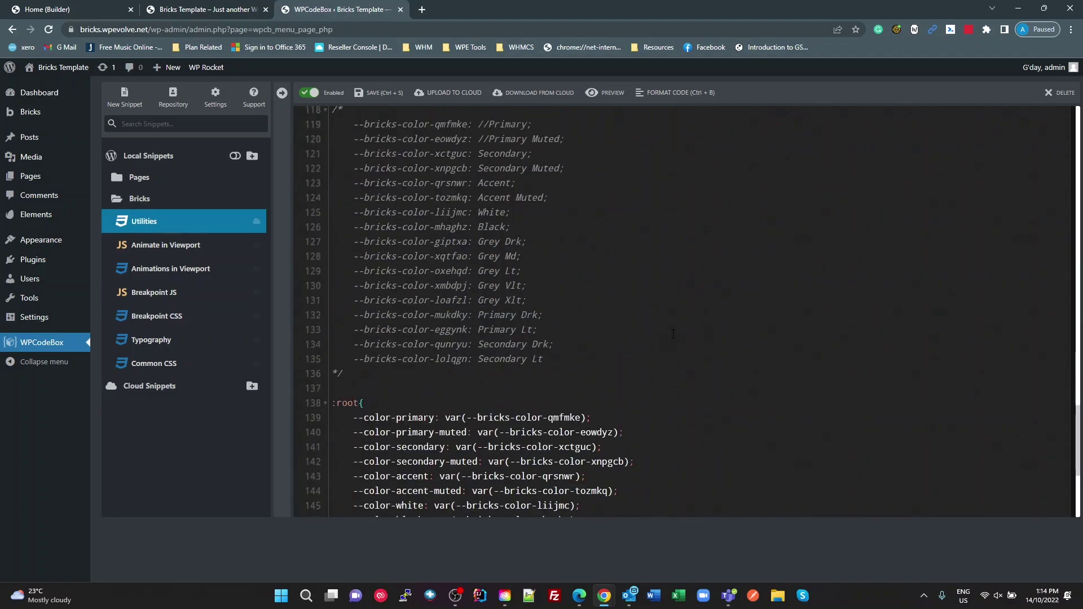
scroll(667, 322, "up", 20)
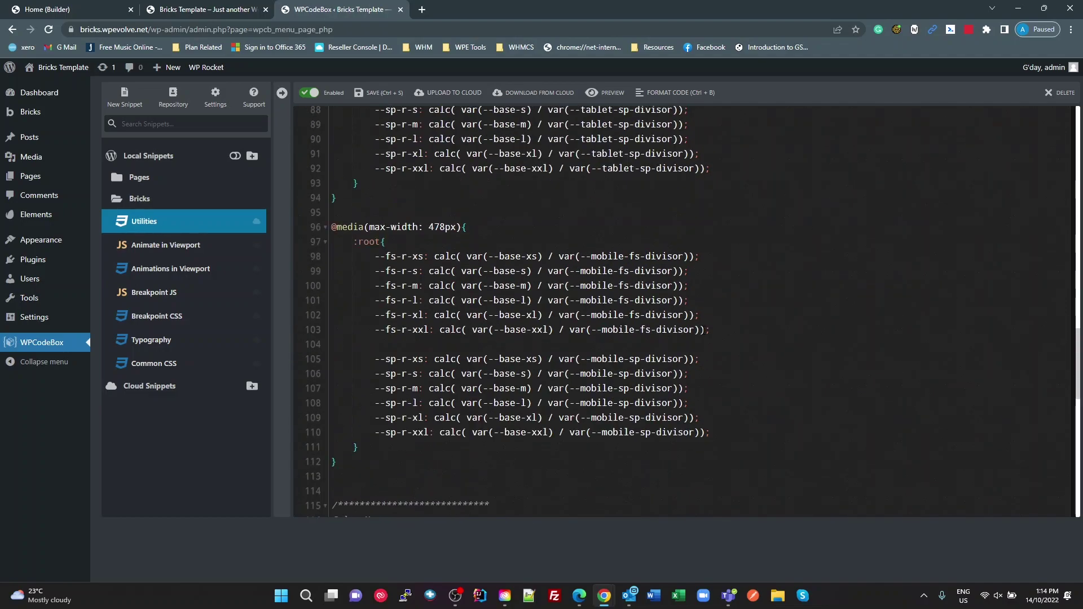
- Reread the Spacing and Sizing code from the base sizes through the clamp variables to the tablet and mobile media queries
scroll(717, 335, "up", 10)
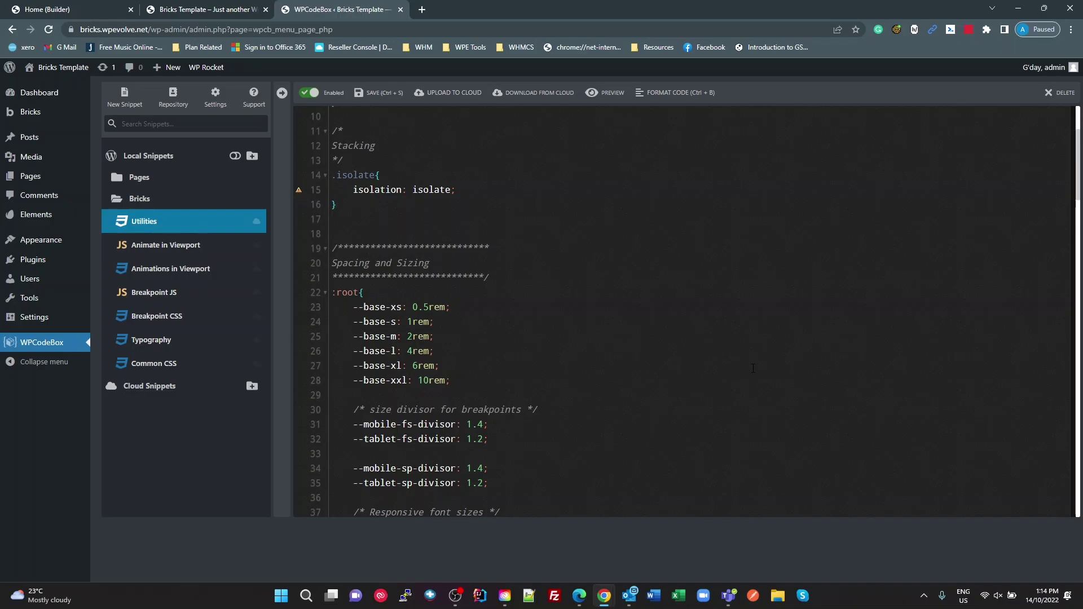
scroll(600, 434, "down", 10)
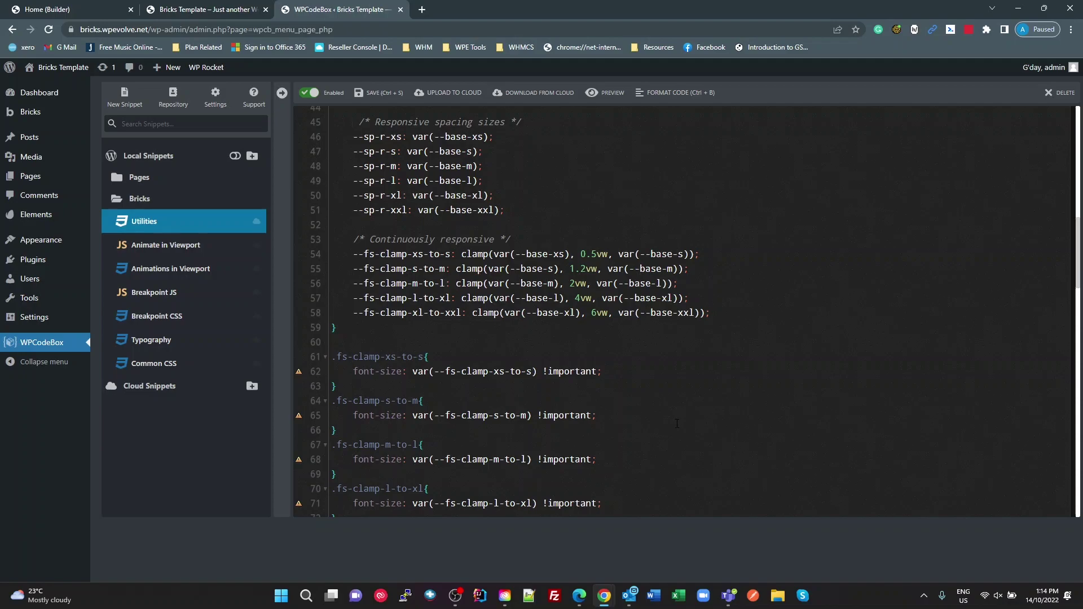
scroll(696, 426, "down", 4)
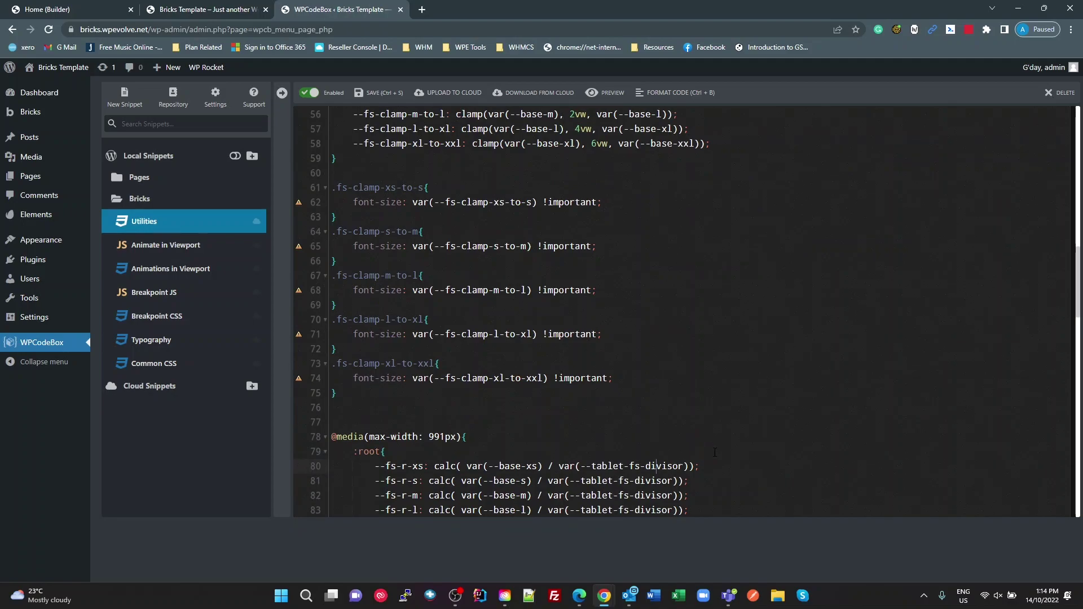
scroll(720, 455, "down", 7)
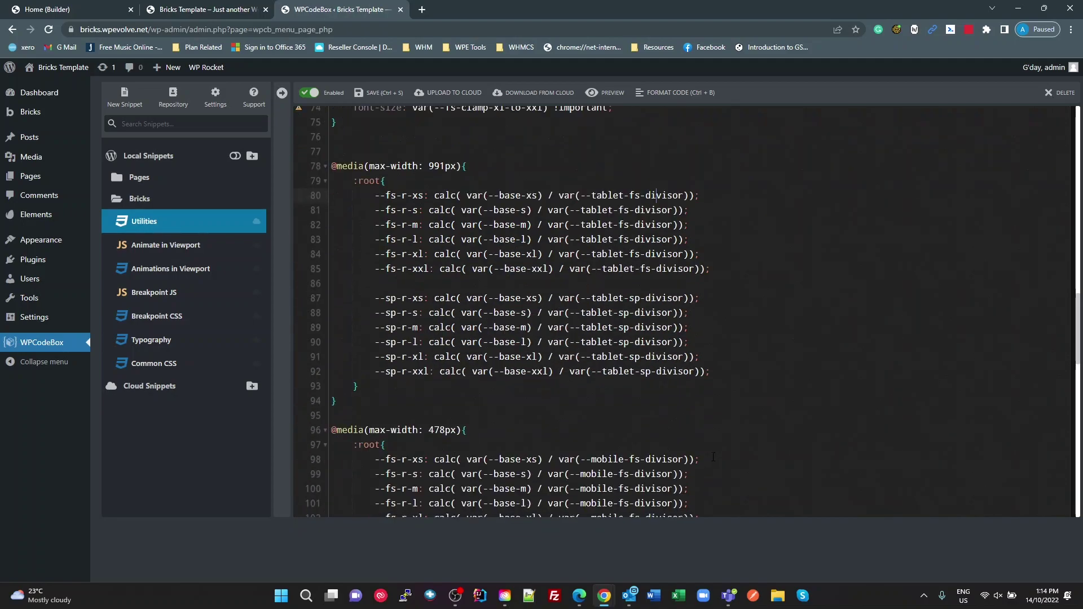
scroll(713, 462, "down", 4)
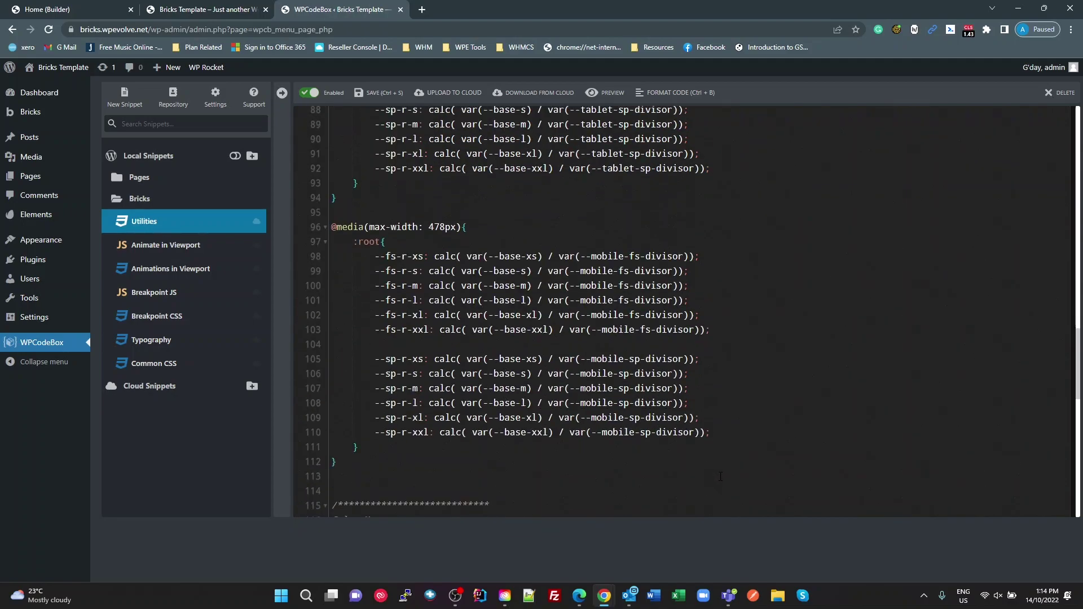
scroll(721, 477, "up", 3)
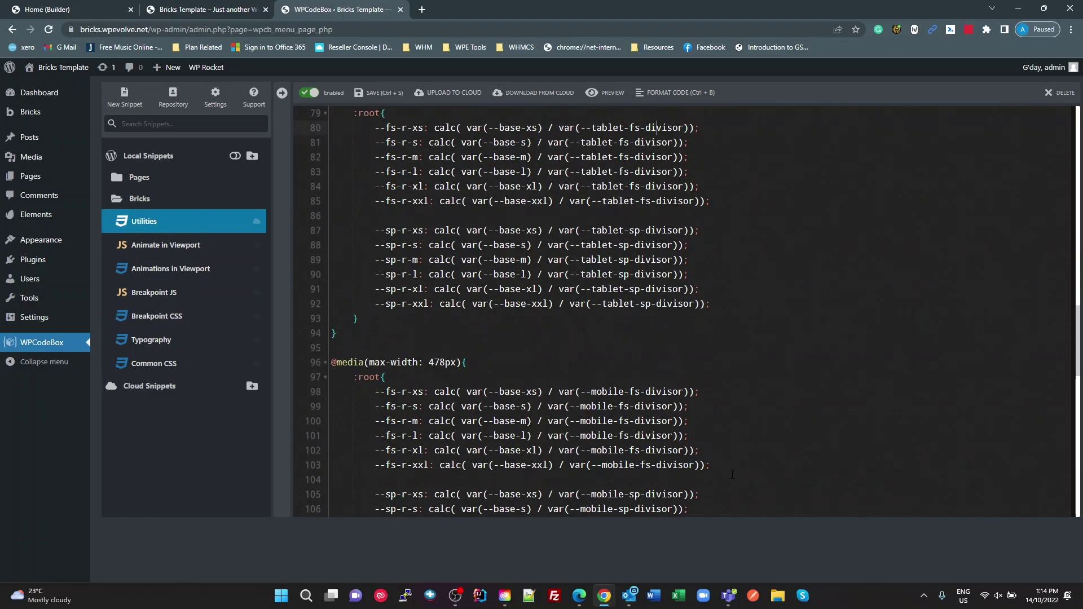
scroll(642, 273, "up", 20)
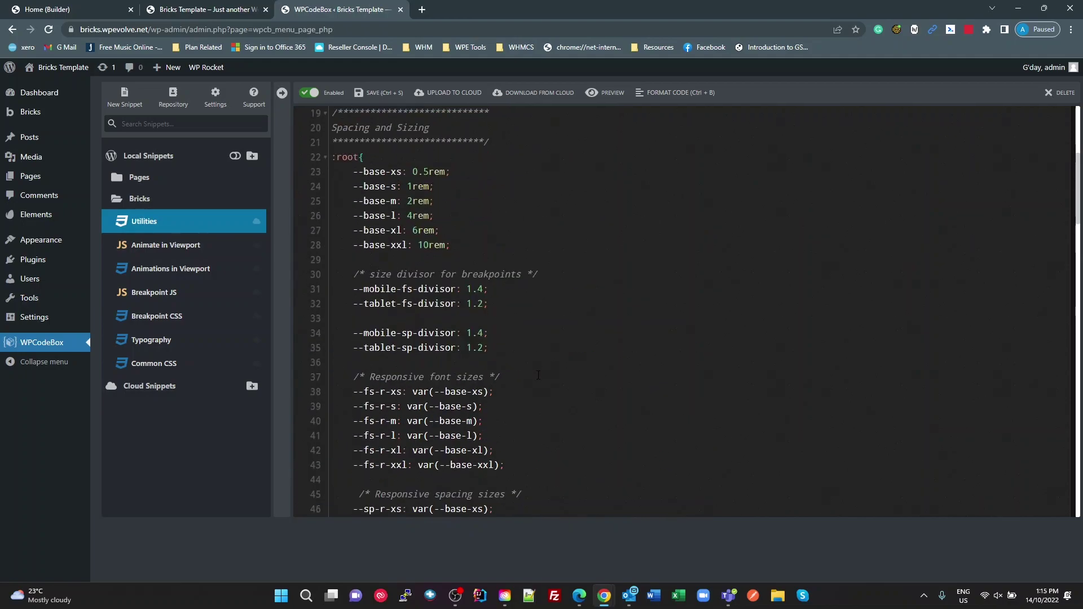
scroll(538, 375, "down", 4)
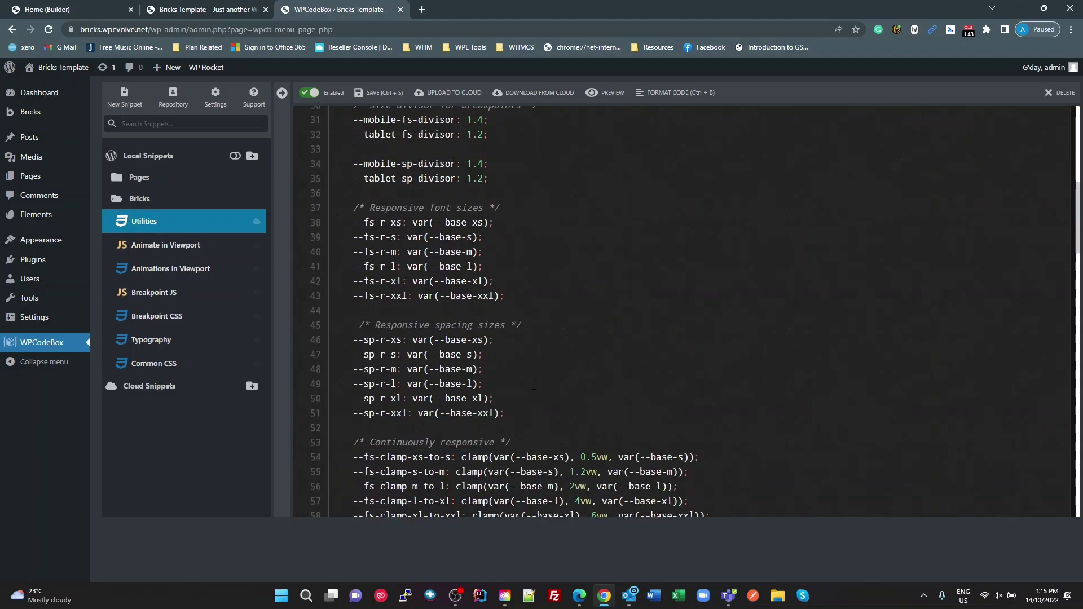
scroll(533, 385, "down", 1)
scroll(535, 387, "down", 2)
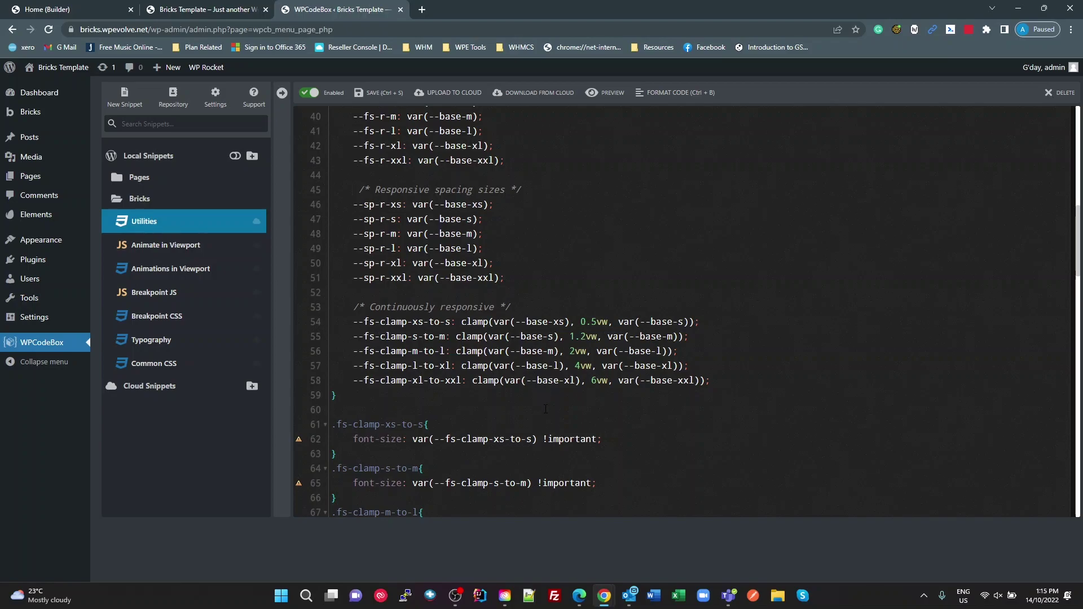
scroll(547, 412, "down", 5)
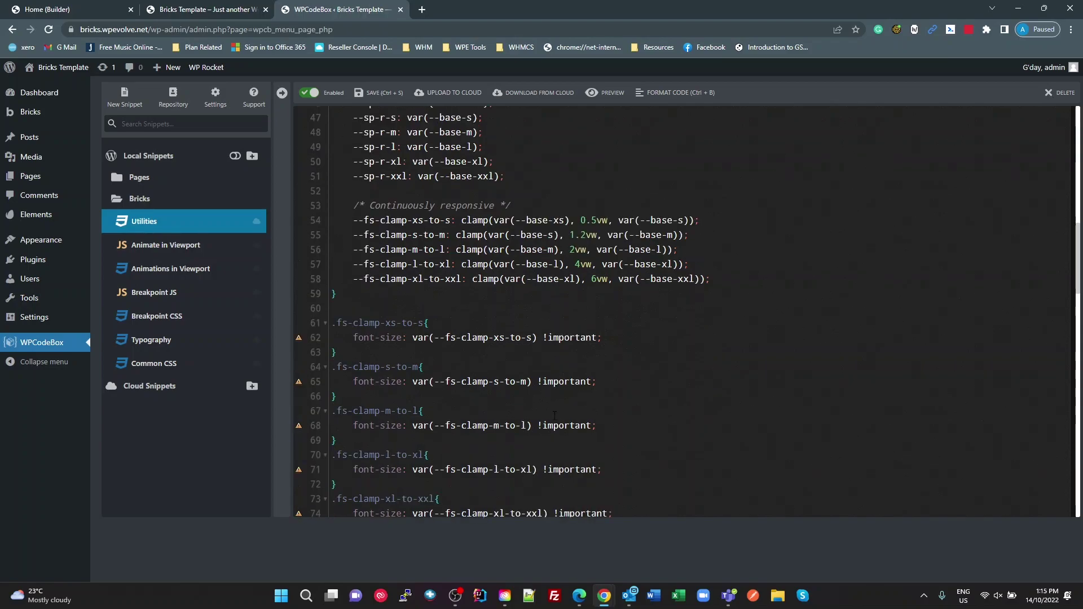
scroll(553, 418, "down", 6)
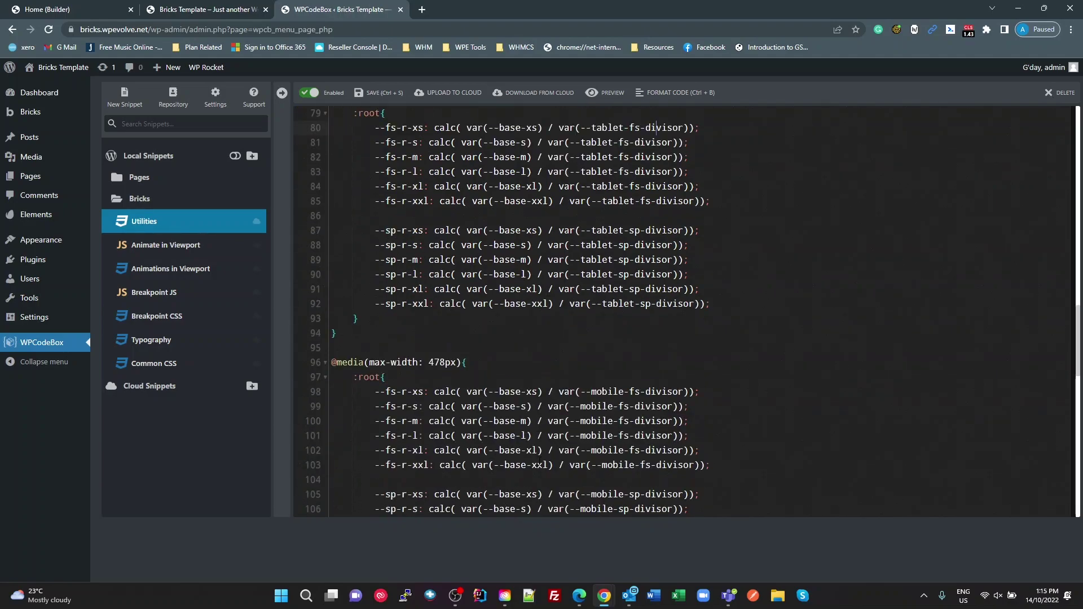
scroll(540, 463, "down", 2)
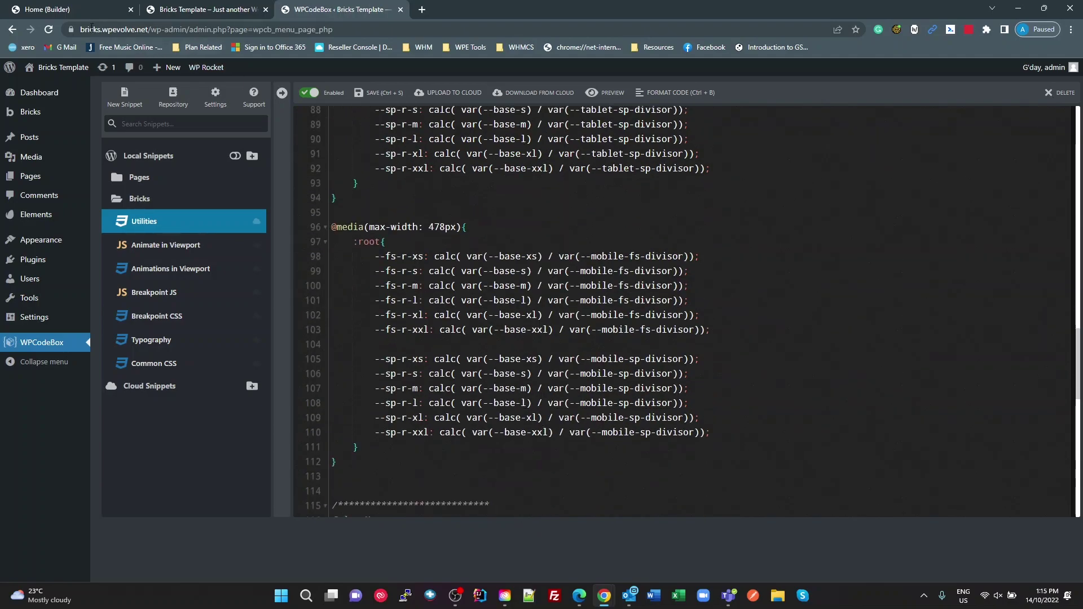
- From the Bricks builder, open the WordPress admin in a new browser tab and go to the Bricks settings
left_click(80, 11)
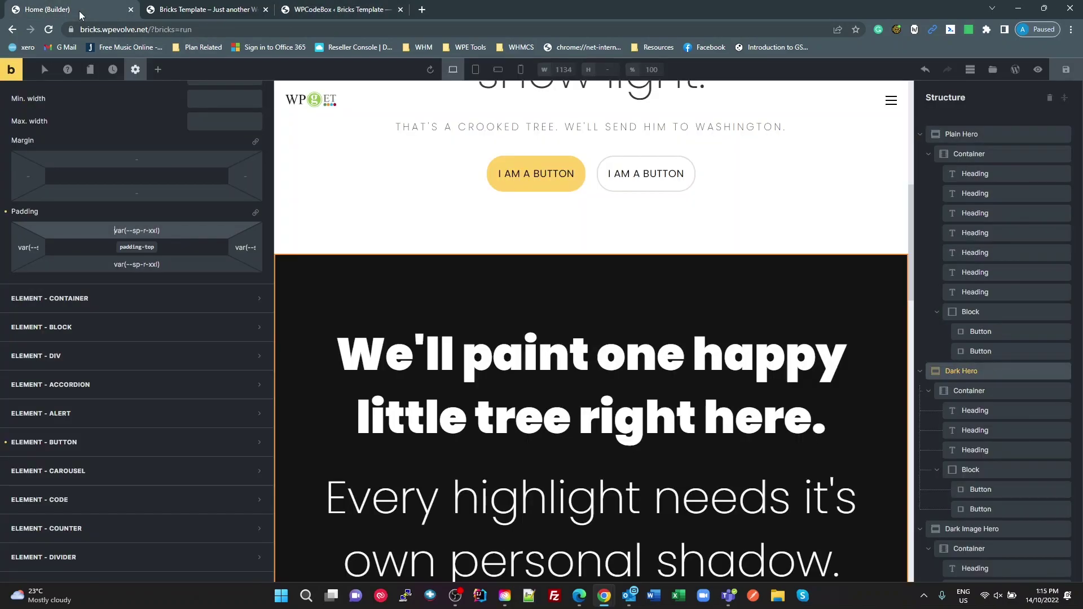
key("ctrl+shift+v")
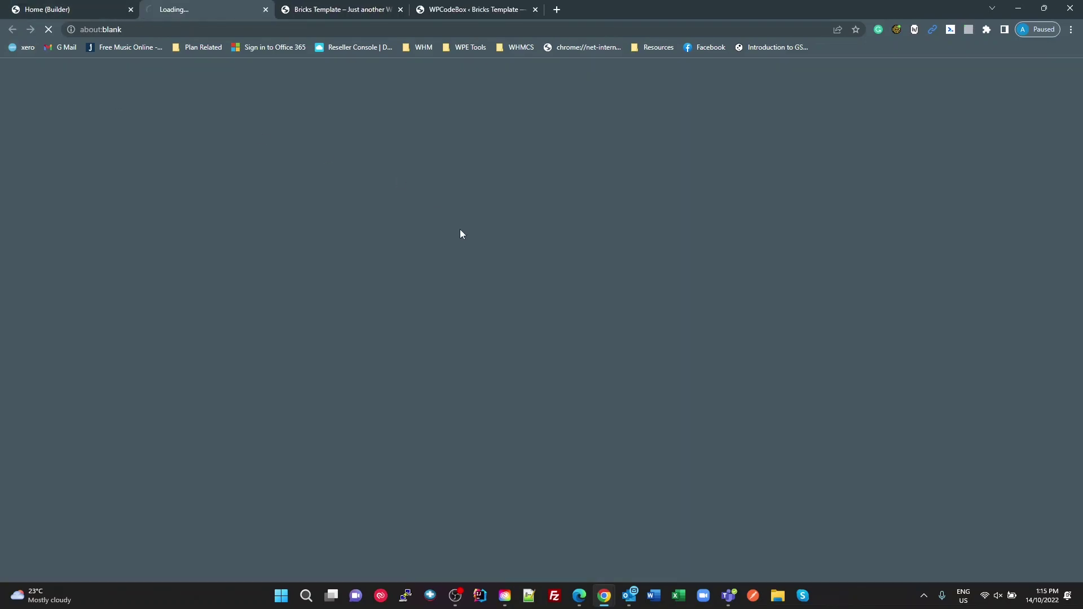
mouse_move(22, 158)
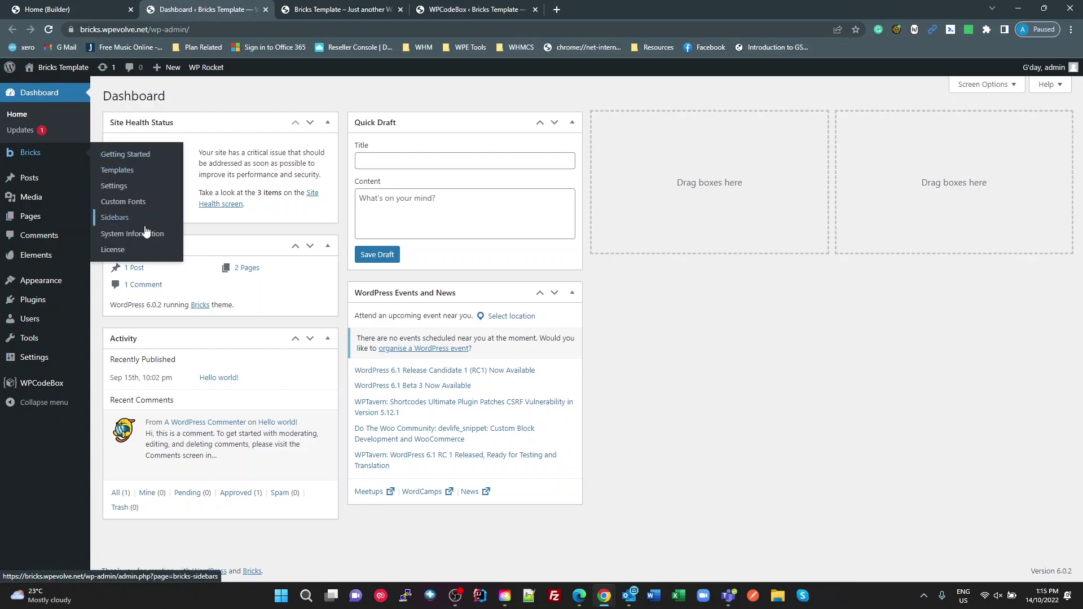
left_click(39, 161)
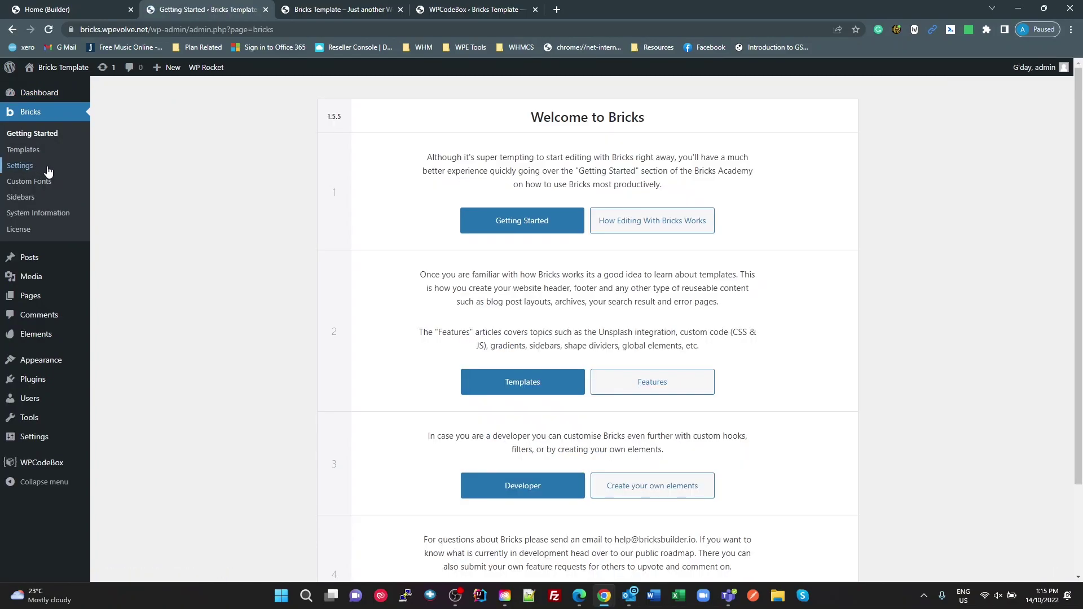
mouse_move(62, 257)
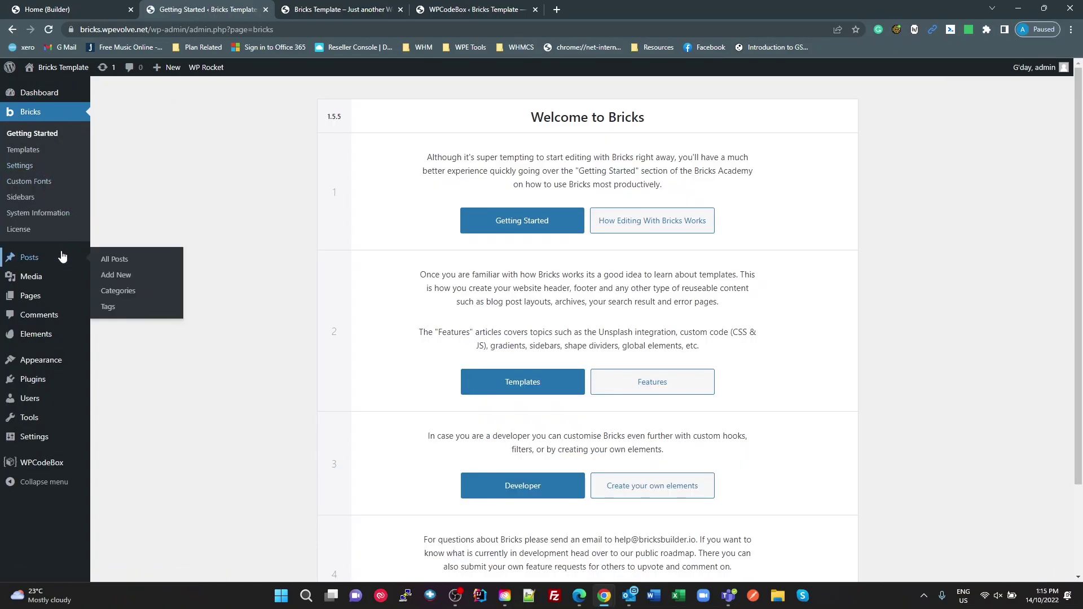
left_click(29, 169)
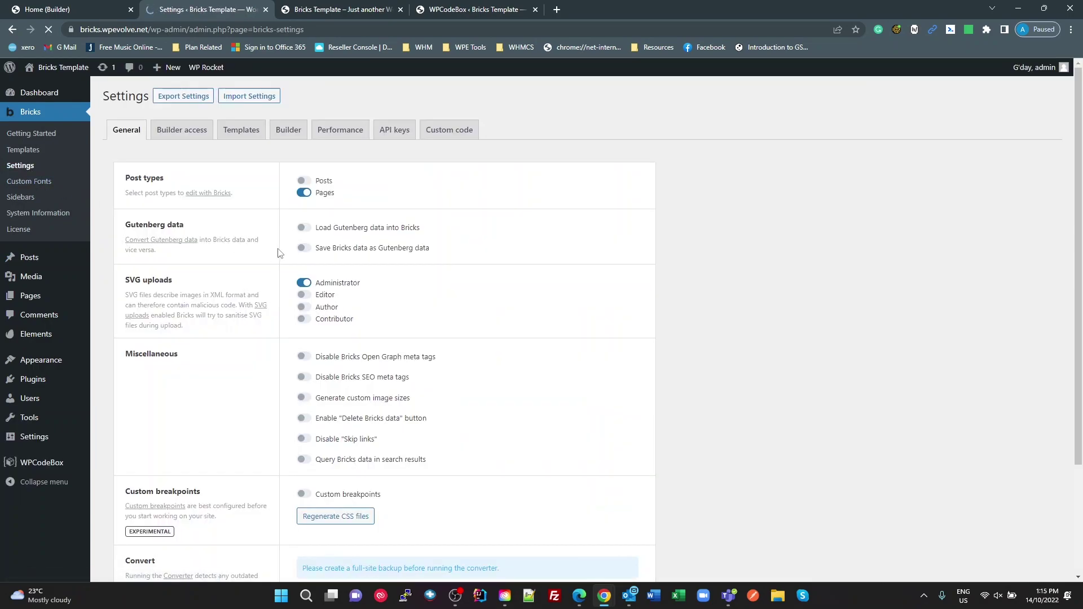
- View the global custom code settings of Bricks and place the cursor in the Custom CSS field
left_click(448, 129)
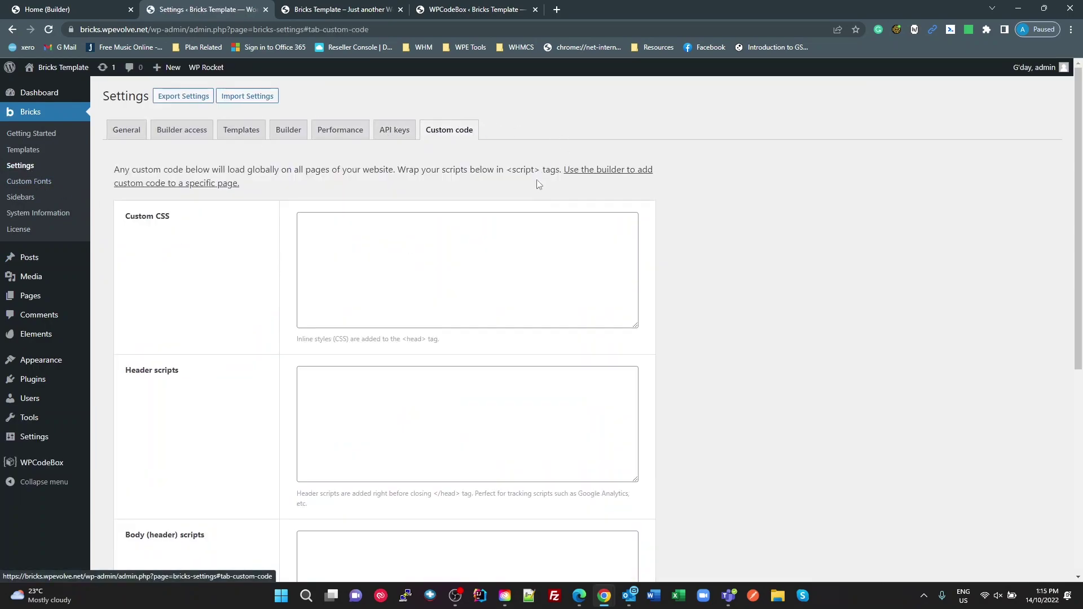
scroll(523, 262, "down", 6)
scroll(523, 263, "up", 6)
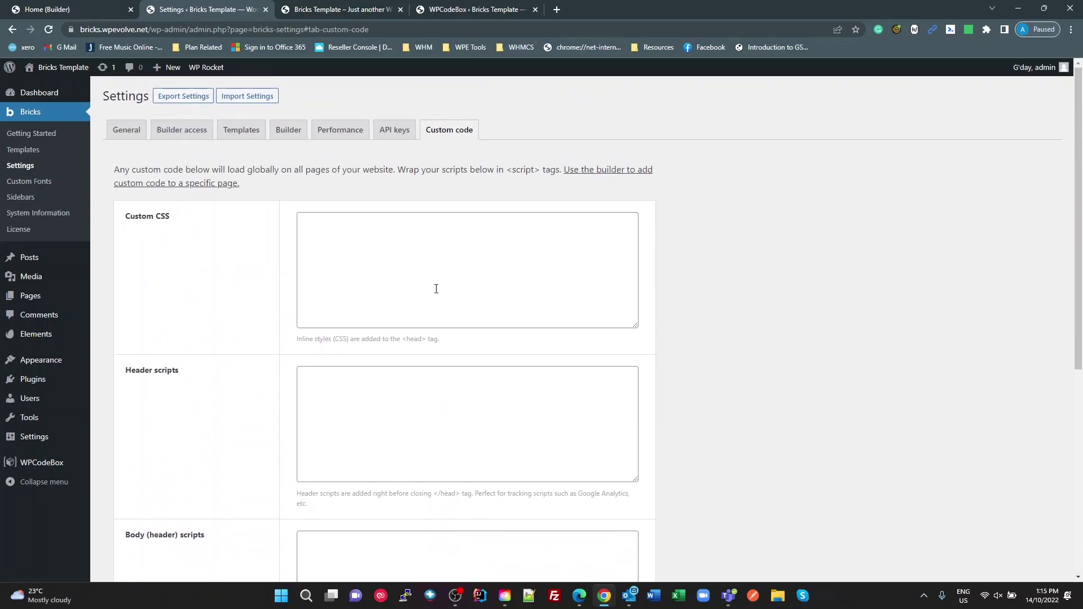
left_click(409, 288)
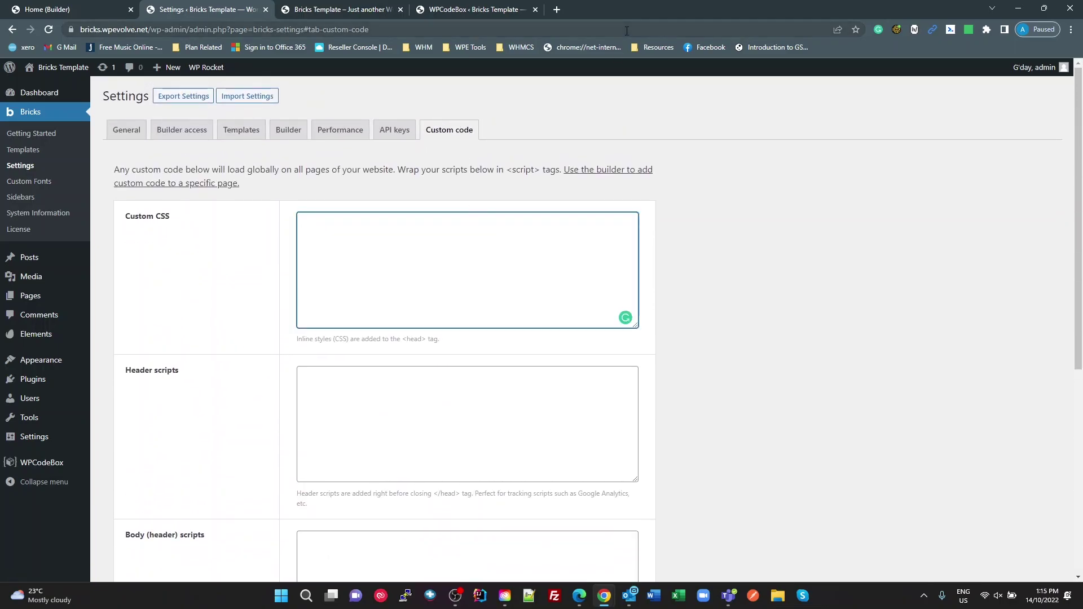
- Return to the Utilities snippet in WPCodeBox and review its colour variables and responsive media queries
left_click(445, 15)
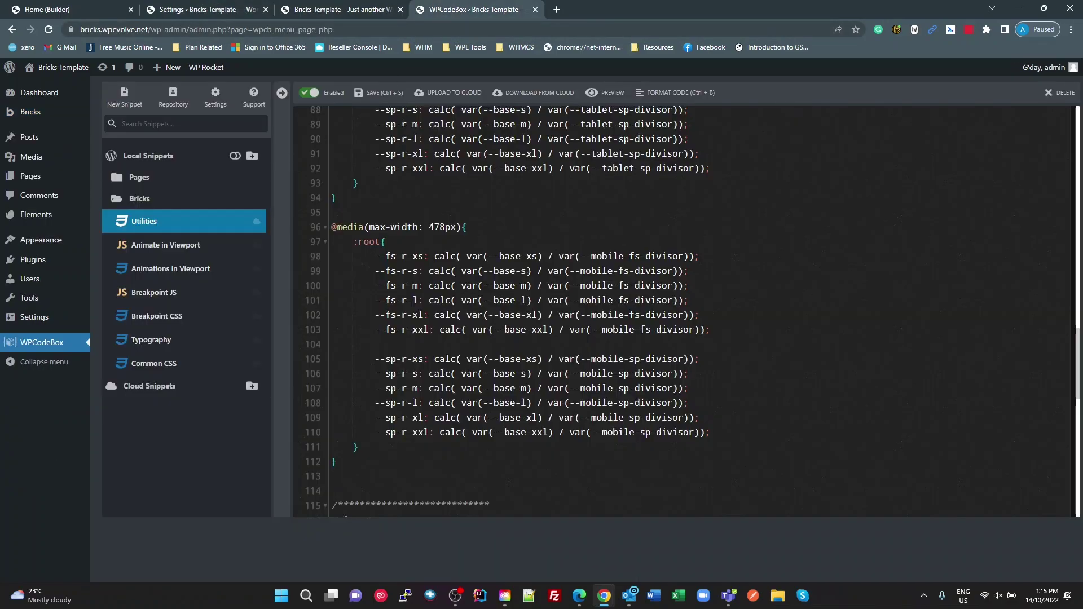
scroll(537, 388, "down", 7)
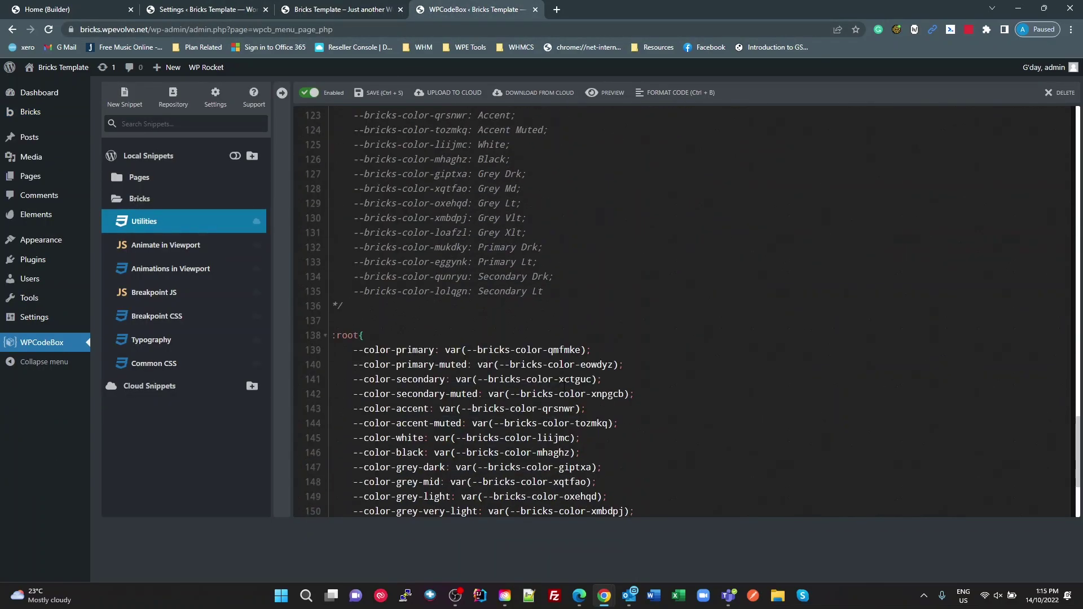
scroll(564, 386, "up", 10)
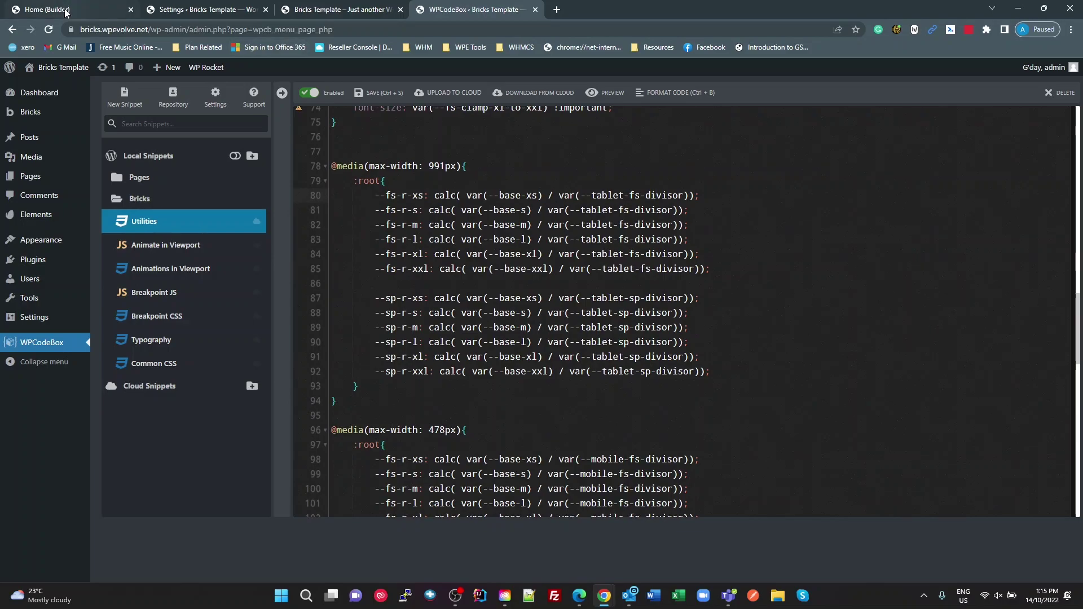
- Switch to the Bricks builder and highlight the var(--sp-r-xxl) top padding in the WPGet Dark theme style's section settings
left_click(48, 9)
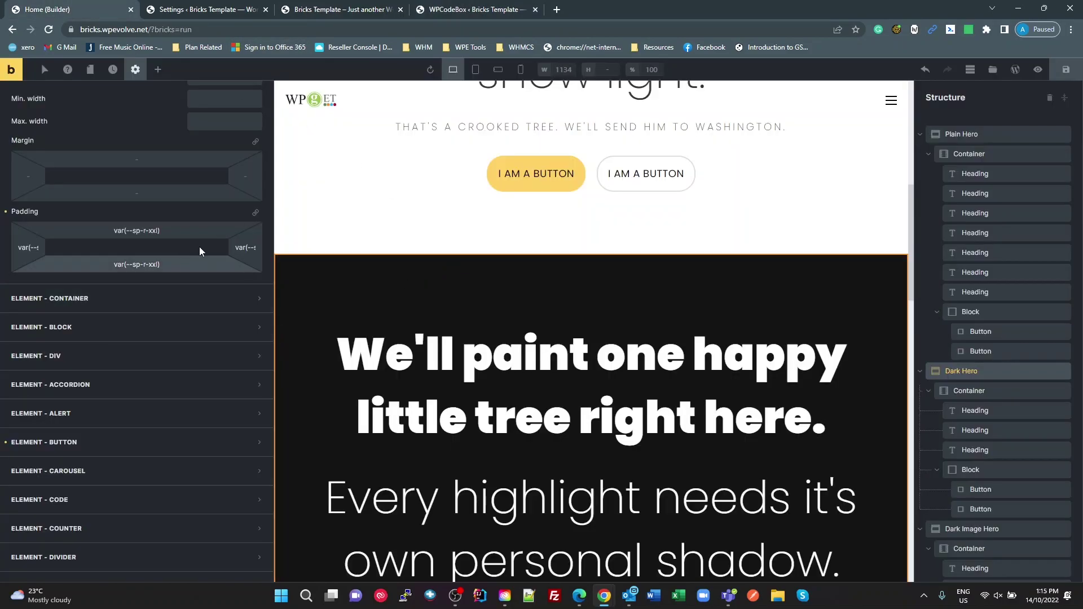
triple_click(175, 233)
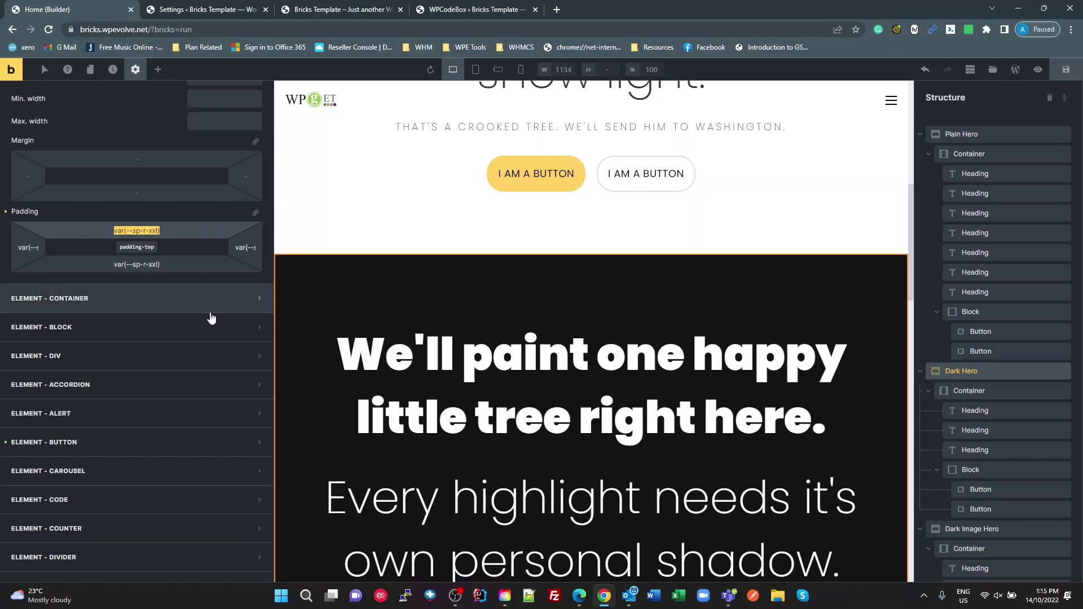
scroll(140, 237, "up", 3)
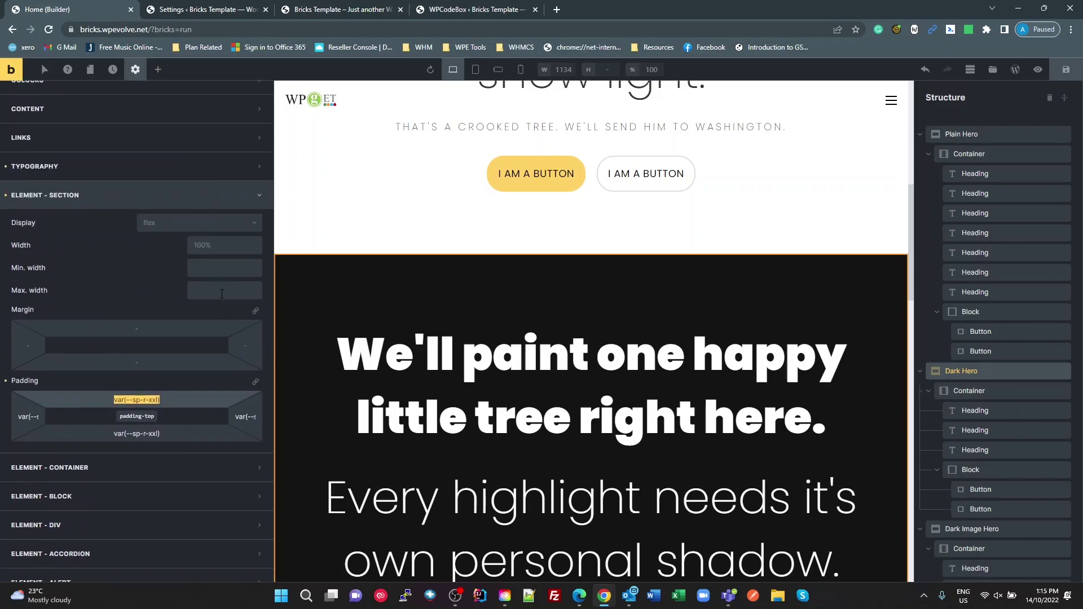
scroll(220, 296, "up", 3)
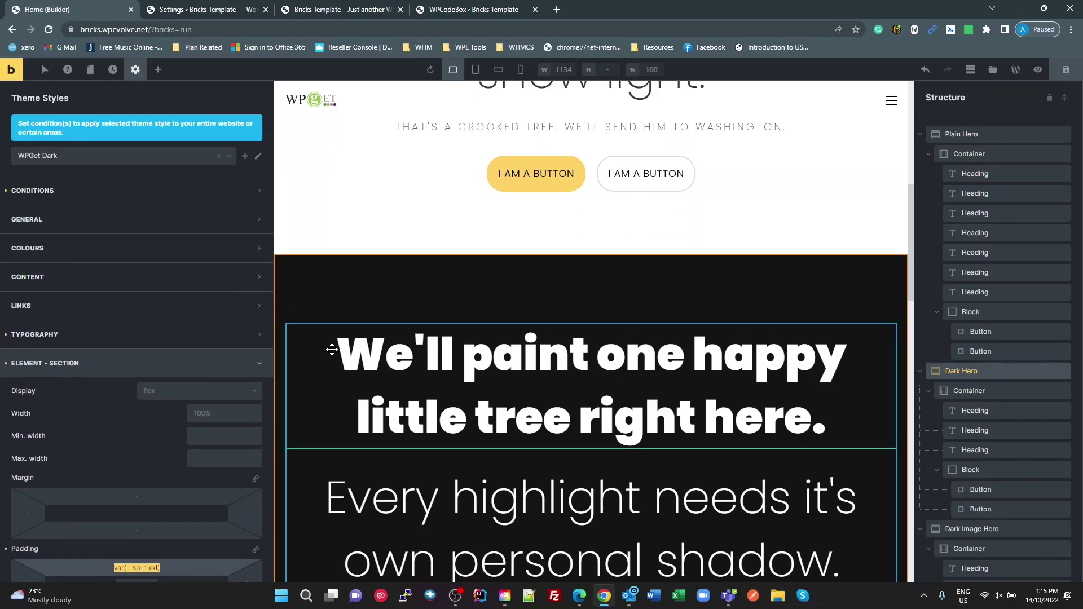
- Select the "Continuous responsive XL to XXL" heading in the Plain Hero section to inspect its assigned class
scroll(441, 211, "up", 8)
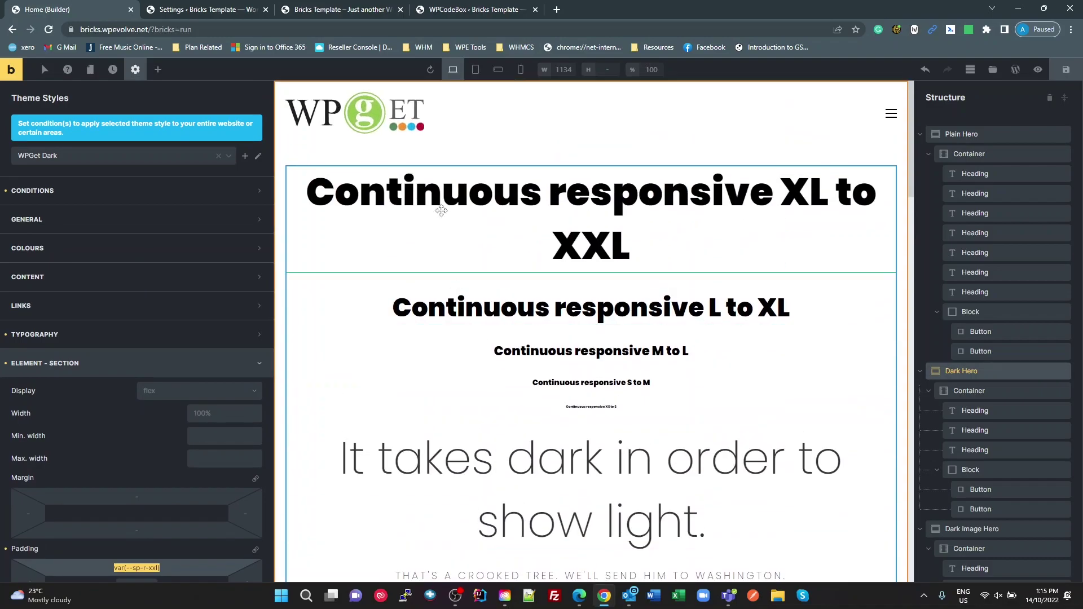
left_click(441, 210)
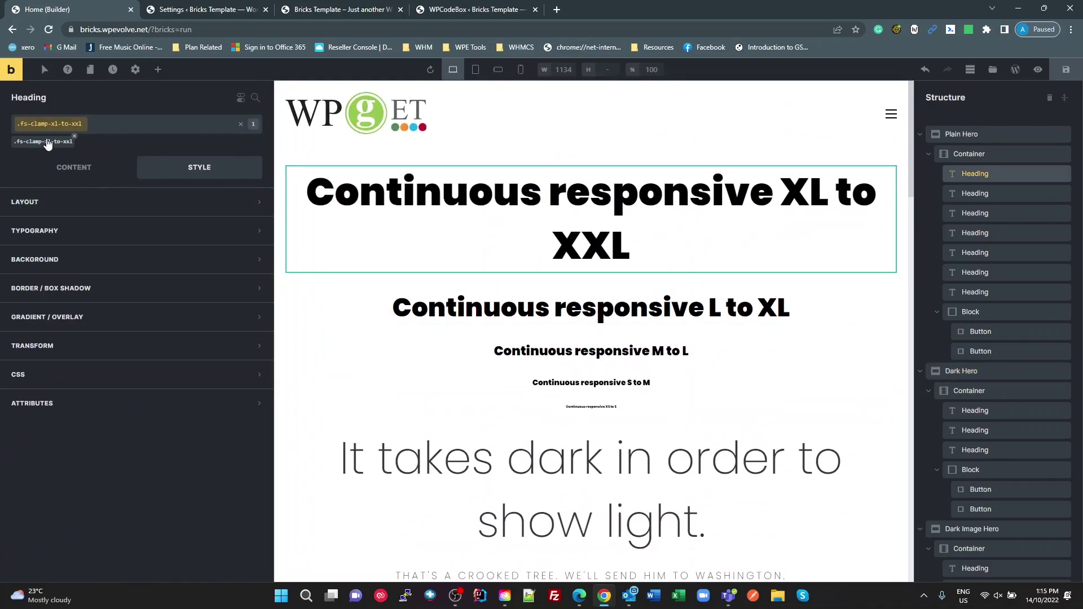